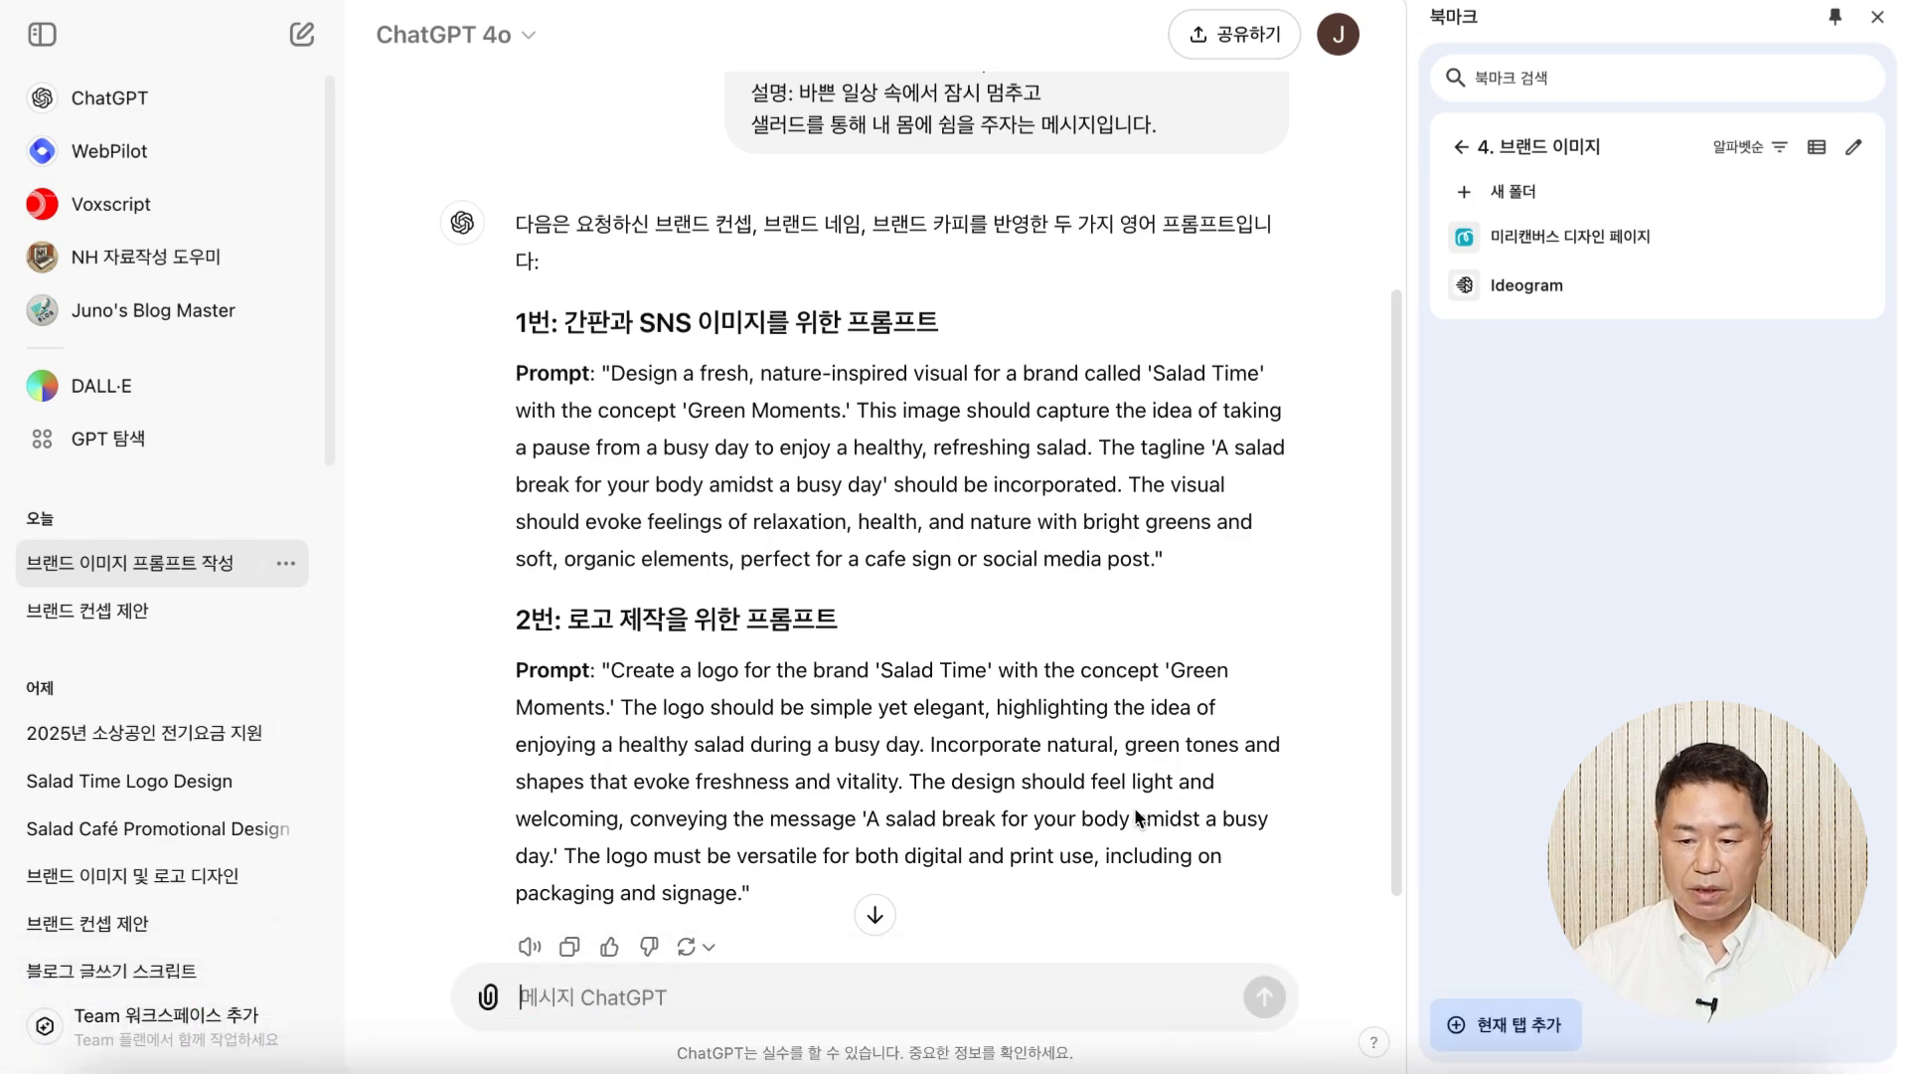
- In the Word document 4.1 브랜드 이미지 참고자료, copy the English prompt for the signboard and SNS image (prompt 1)
{"action": "scroll", "coordinate": [1070, 356], "scroll_direction": "down", "scroll_amount": 5}
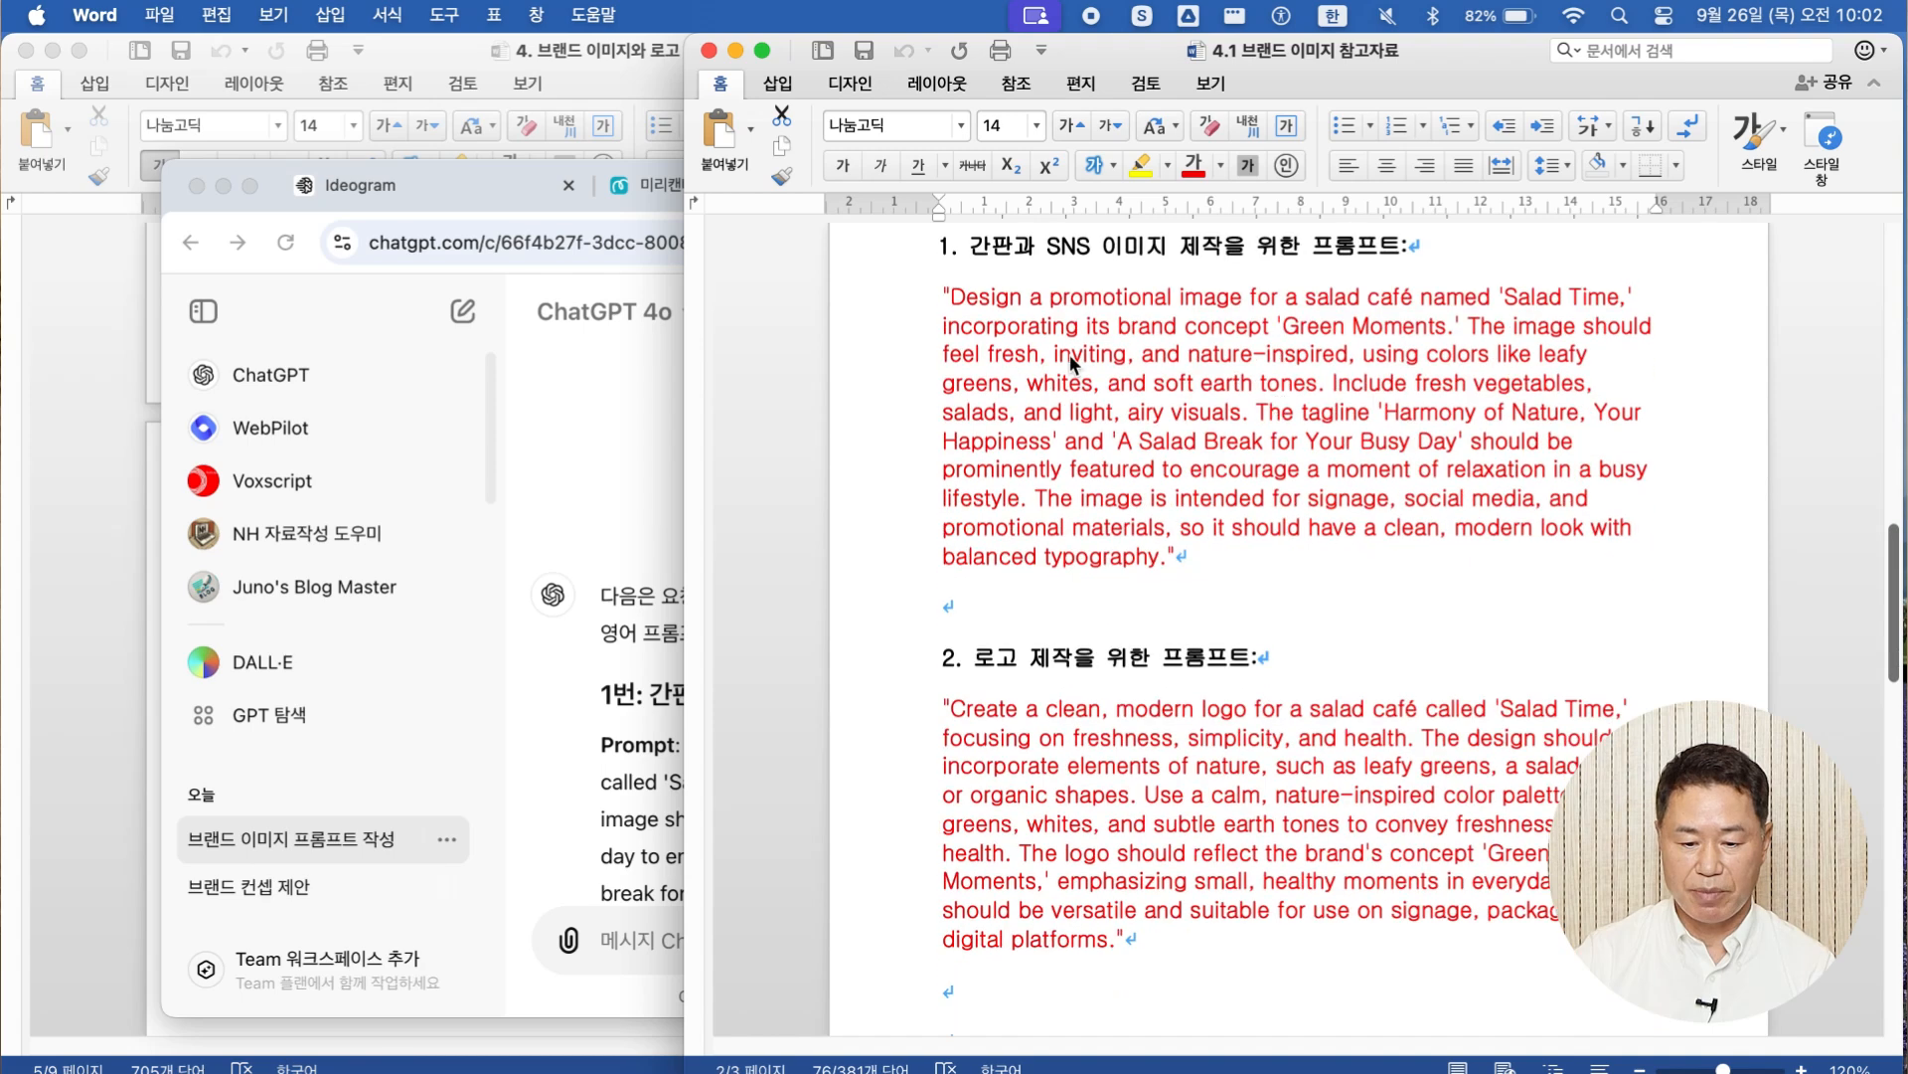
{"action": "left_click_drag", "start_coordinate": [945, 296], "coordinate": [1143, 559]}
{"action": "right_click", "coordinate": [1098, 425]}
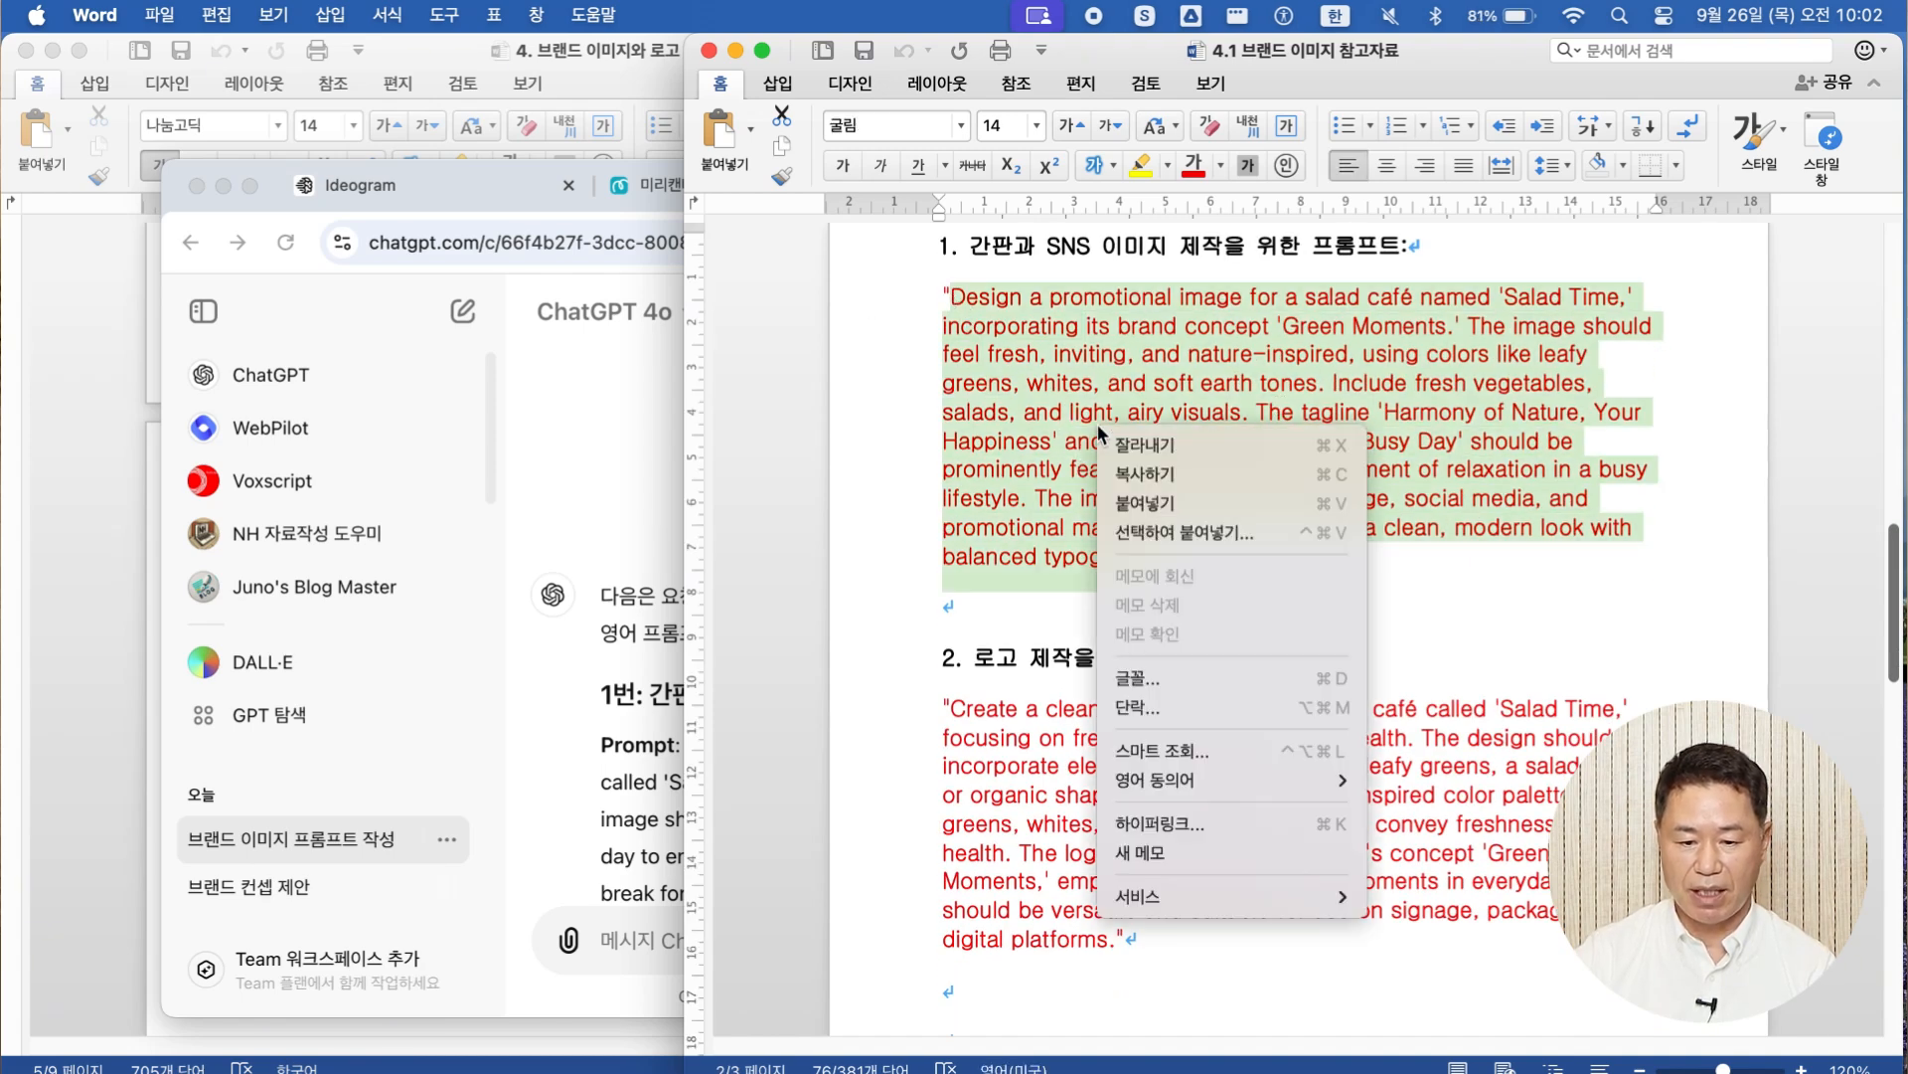
{"action": "left_click", "coordinate": [1151, 473]}
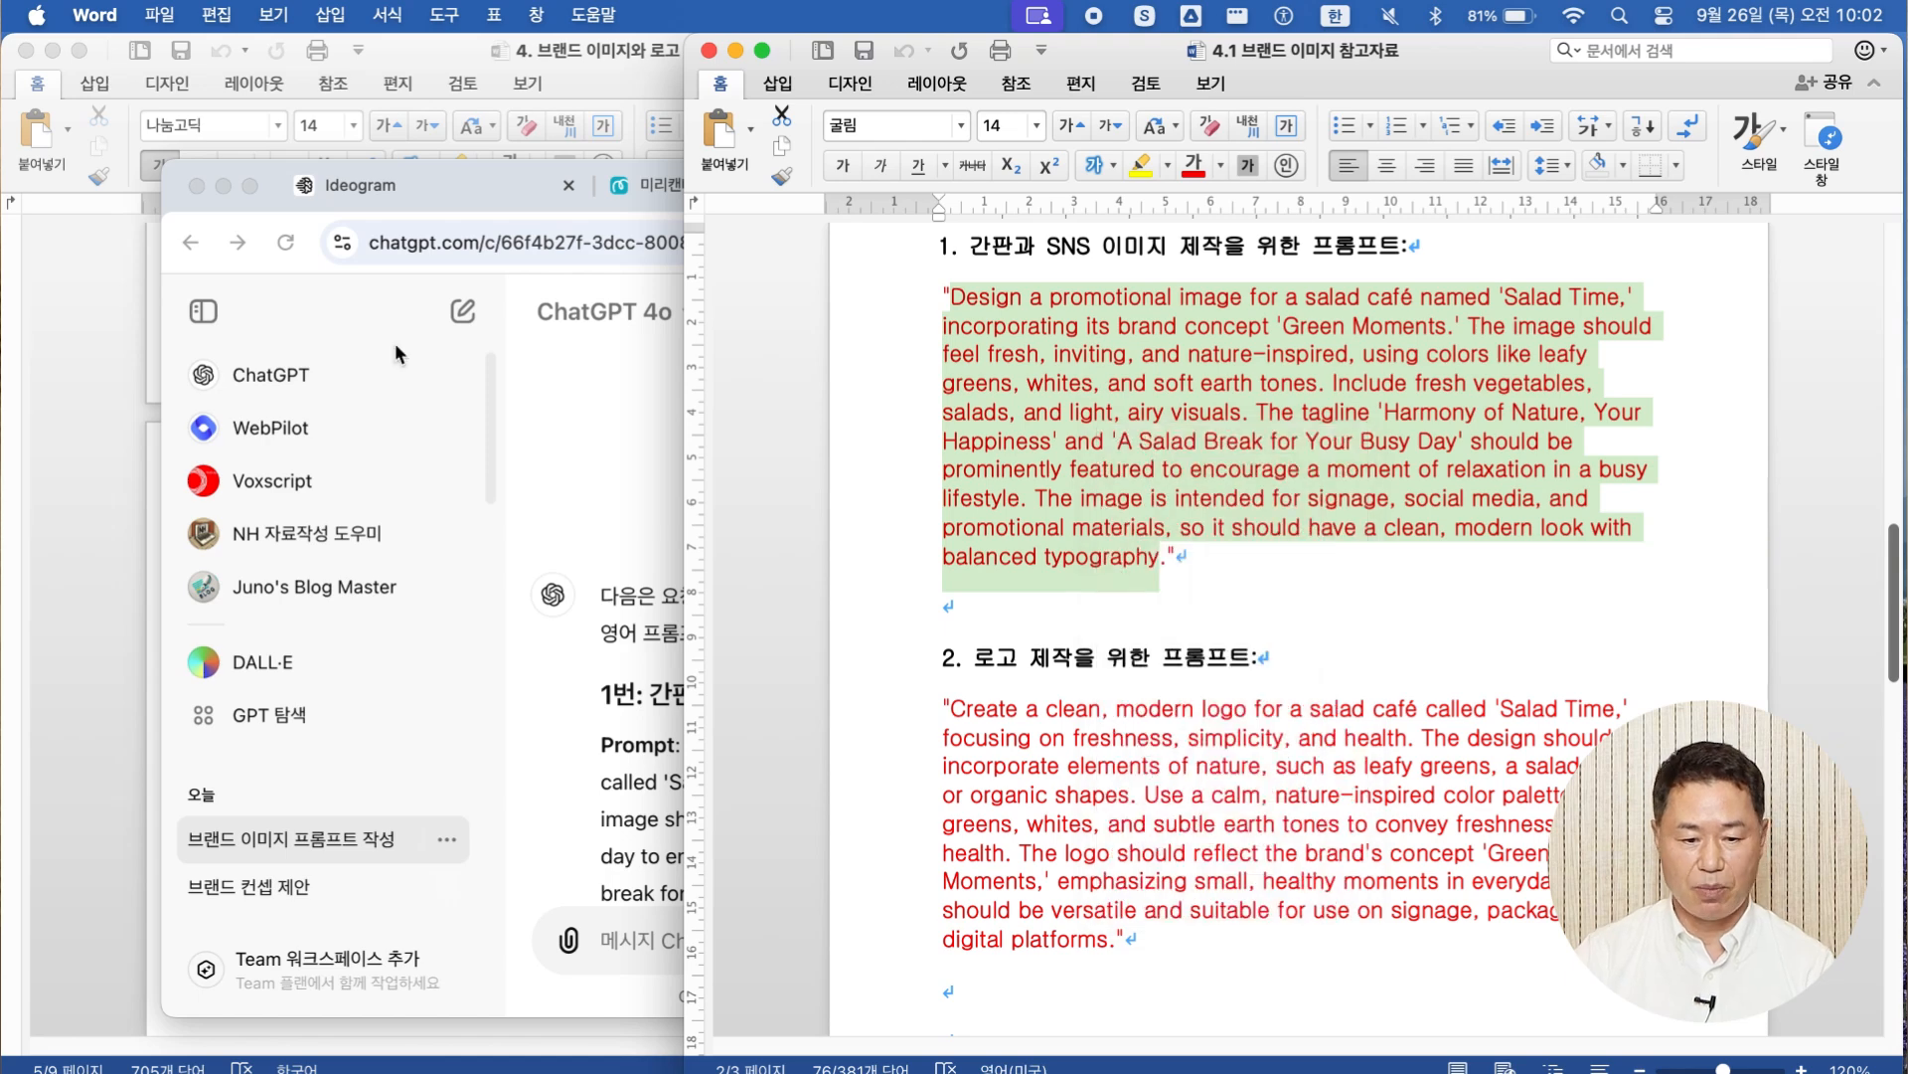
- Switch to ChatGPT in Chrome and submit the copied Salad Time promotional image prompt to the DALL·E GPT
{"action": "left_click", "coordinate": [598, 338]}
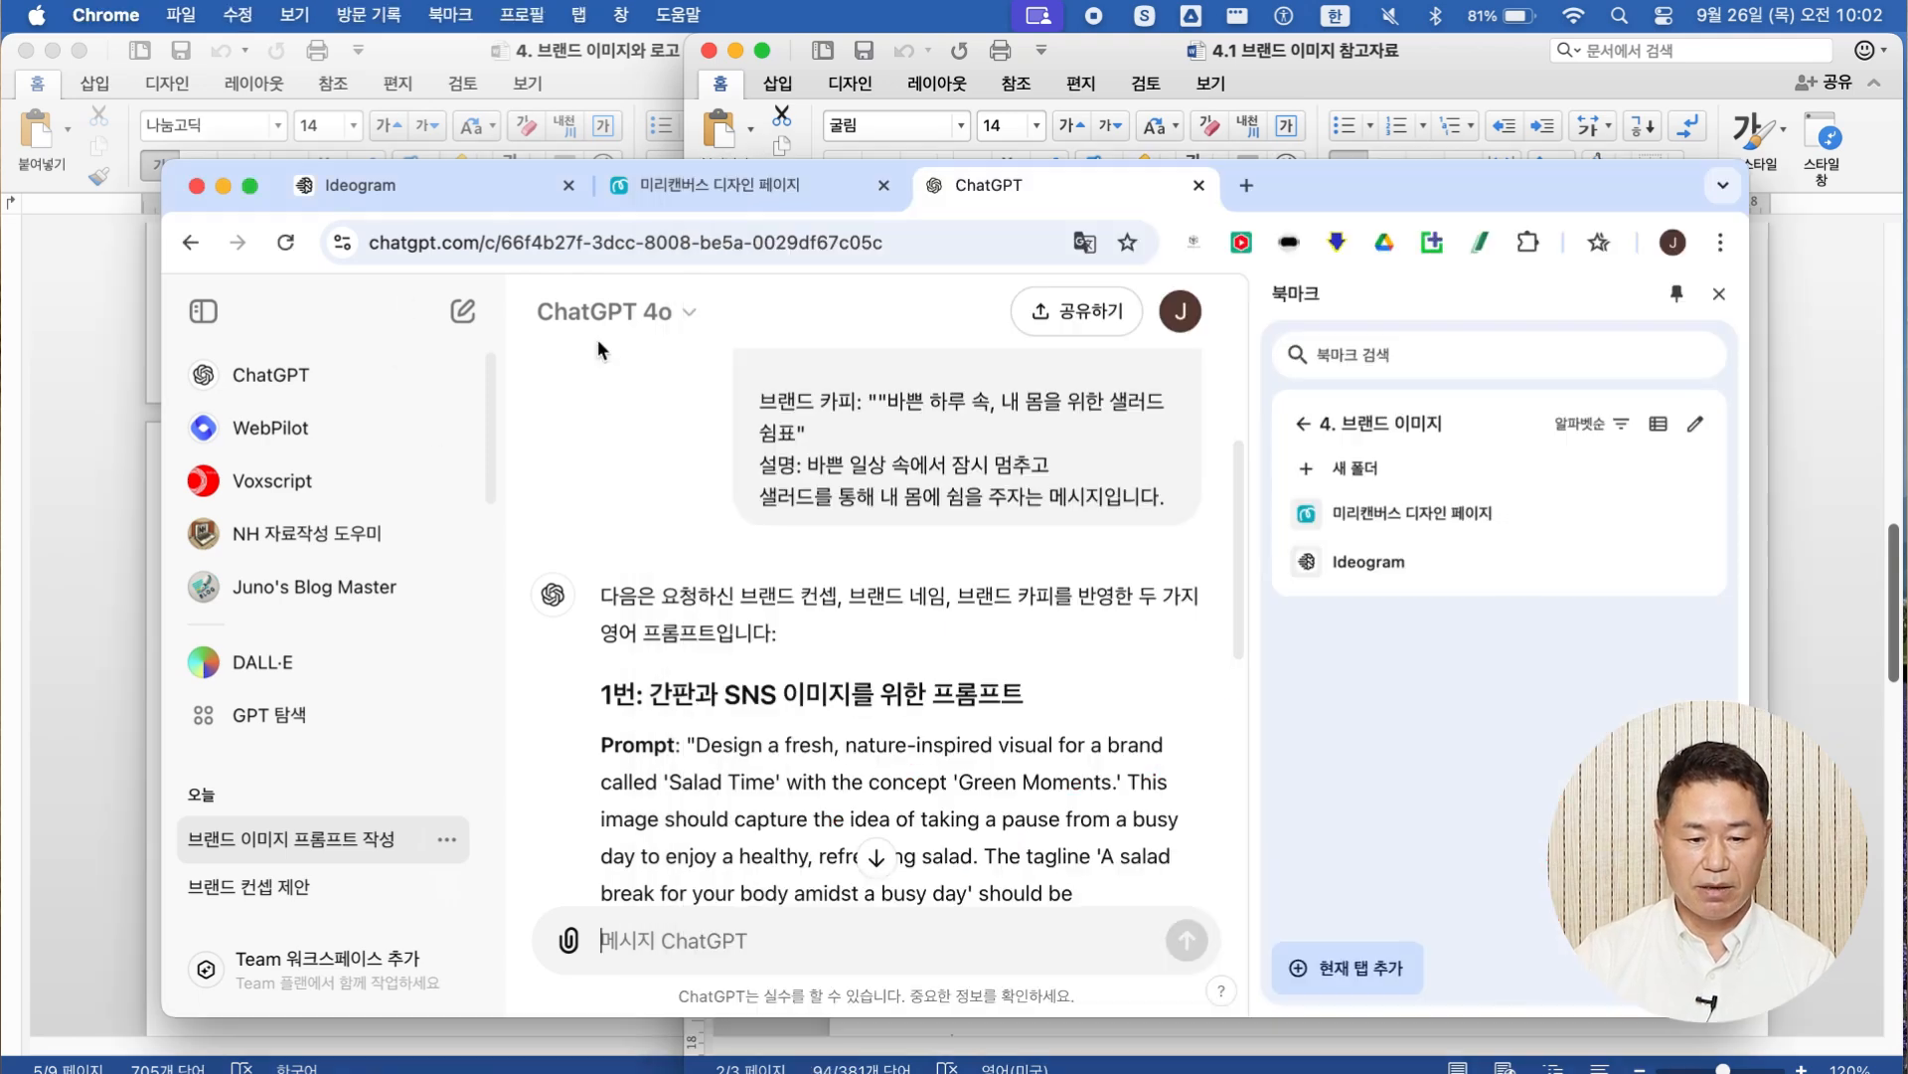
{"action": "left_click", "coordinate": [273, 660]}
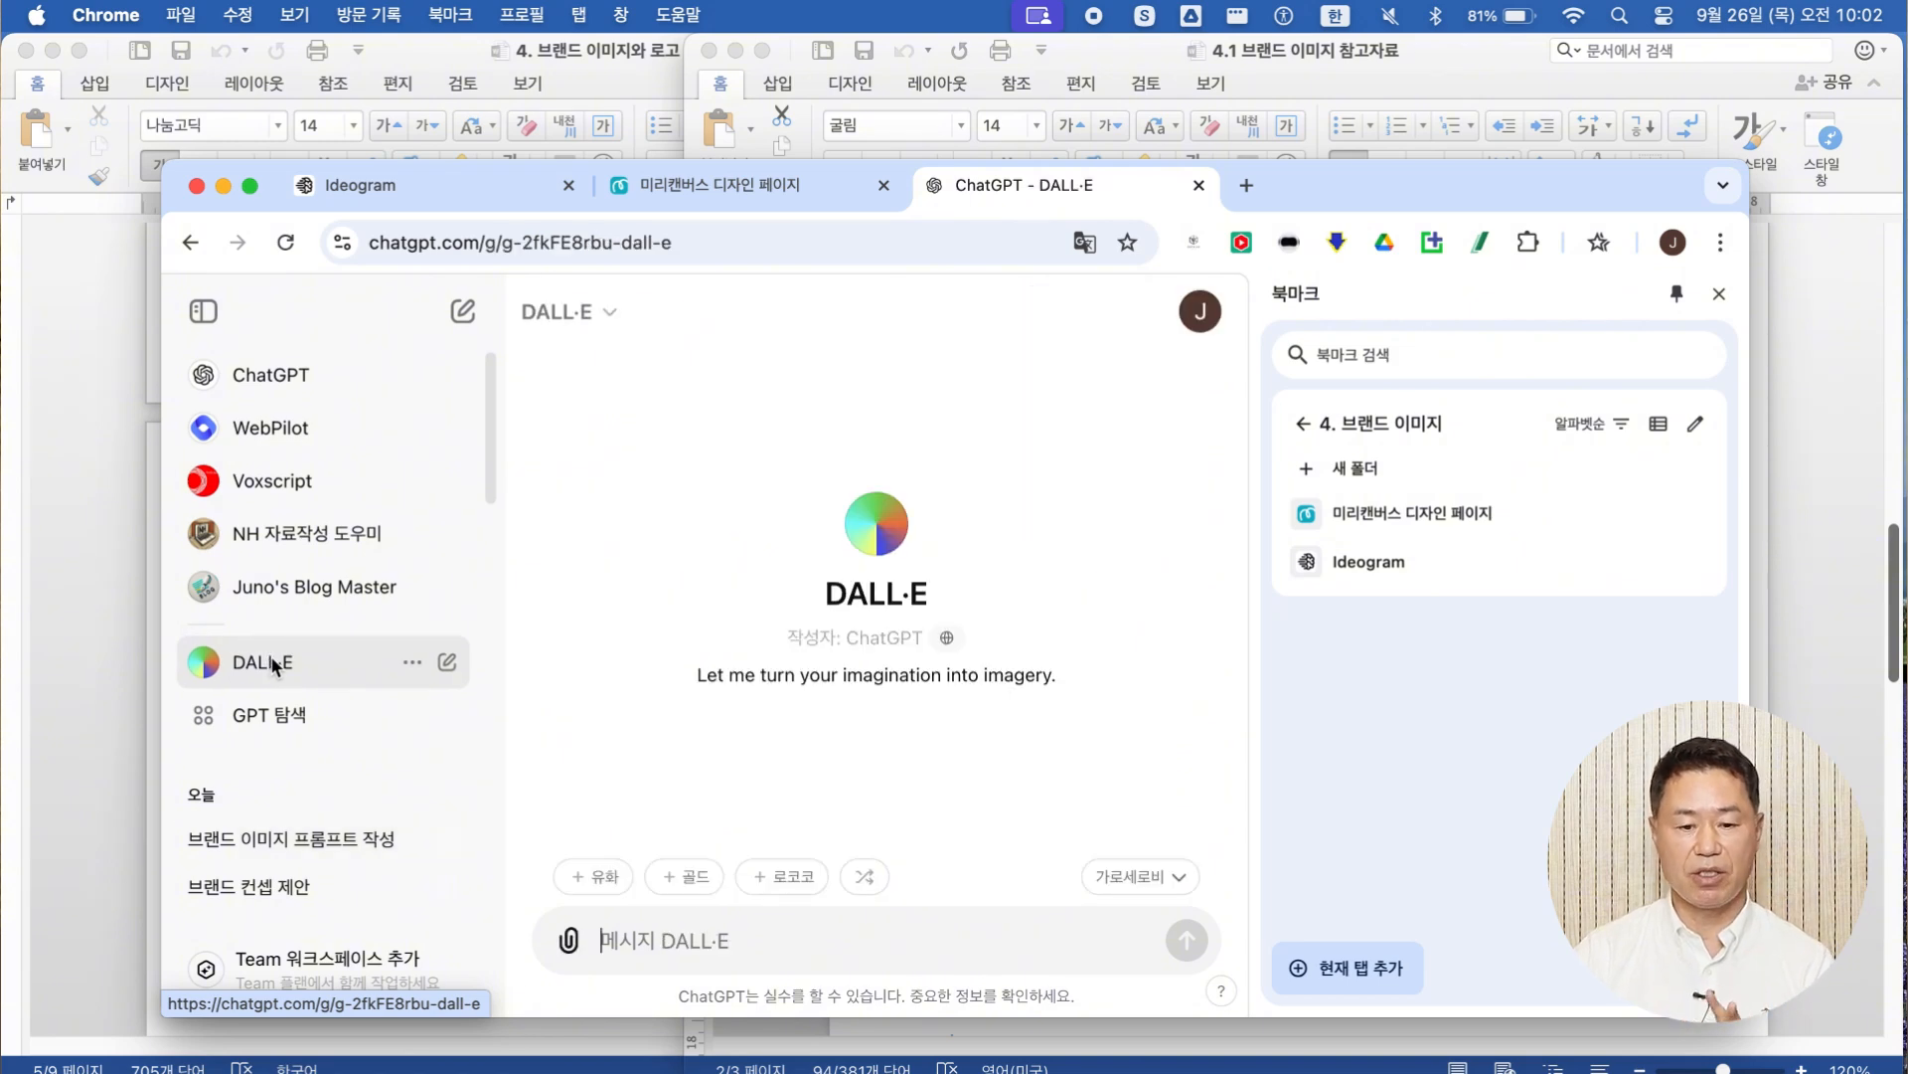
{"action": "right_click", "coordinate": [659, 935]}
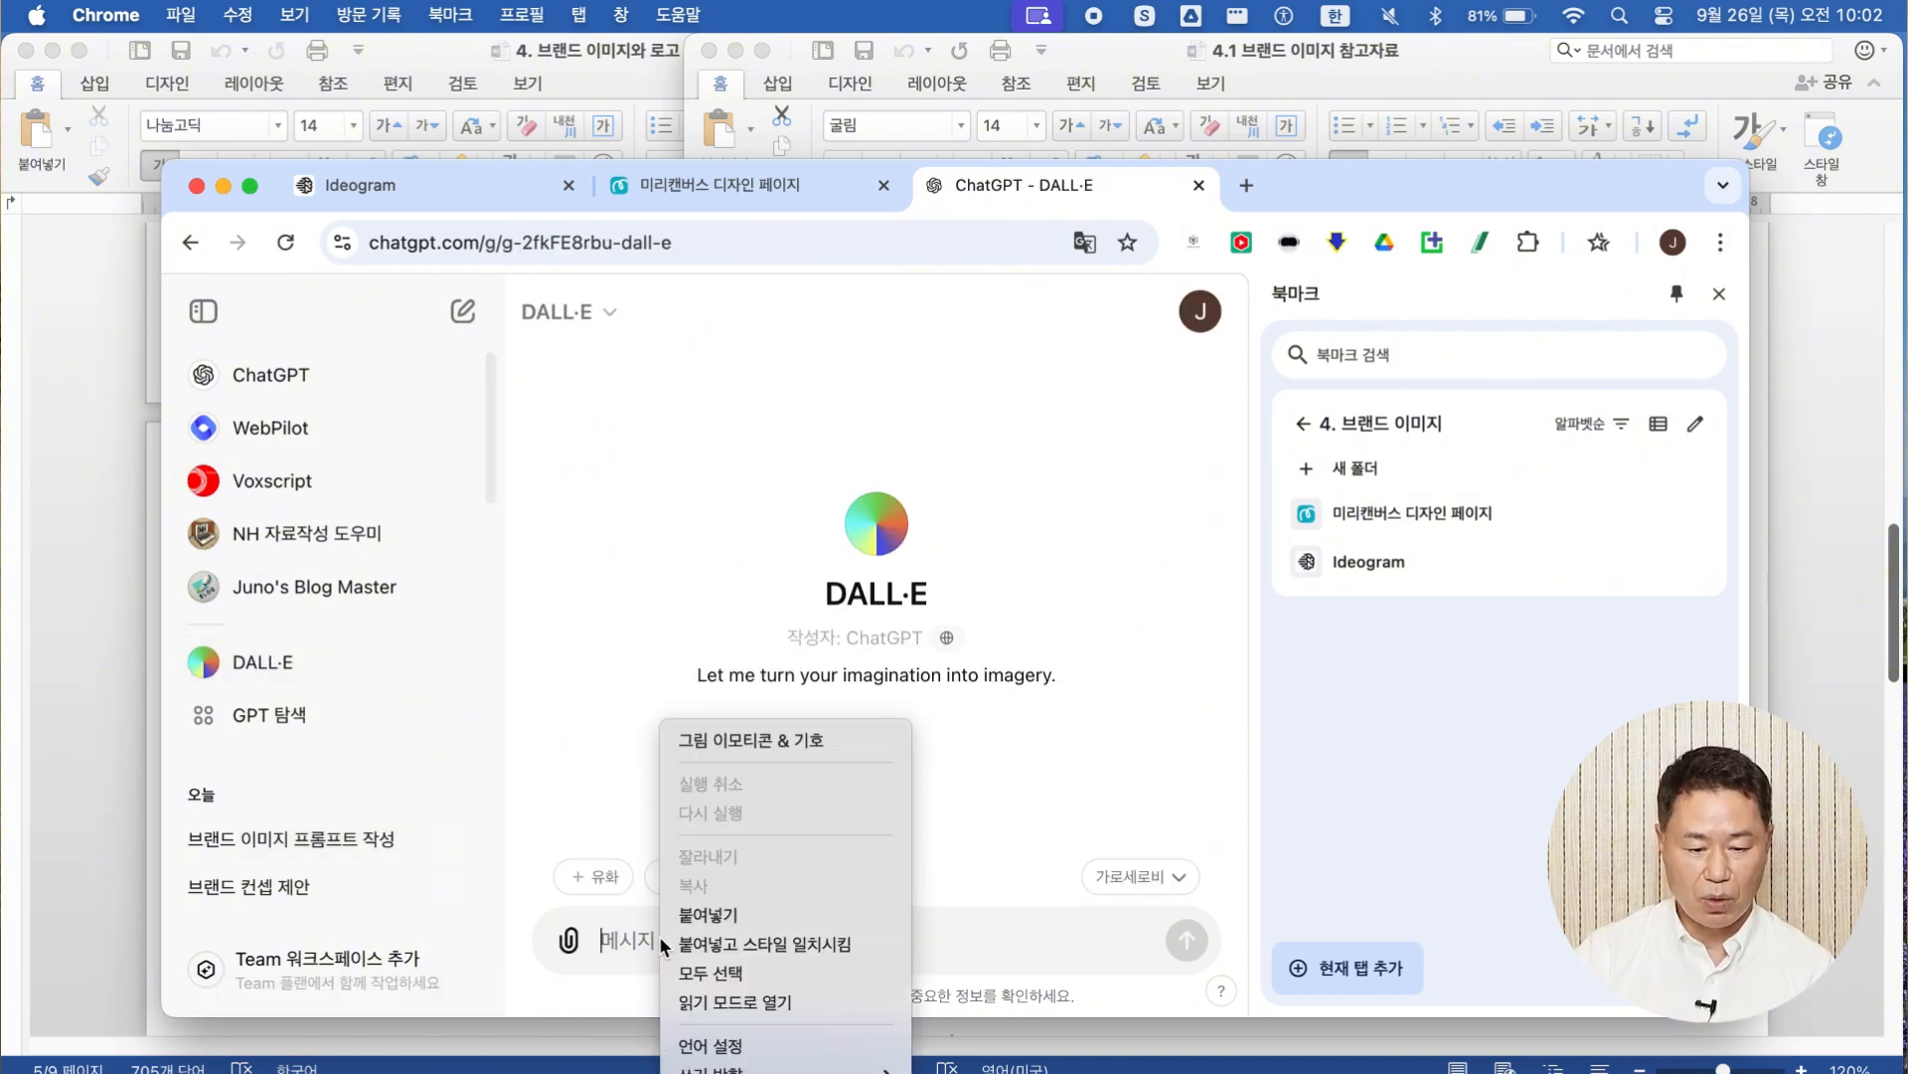
{"action": "left_click", "coordinate": [690, 917]}
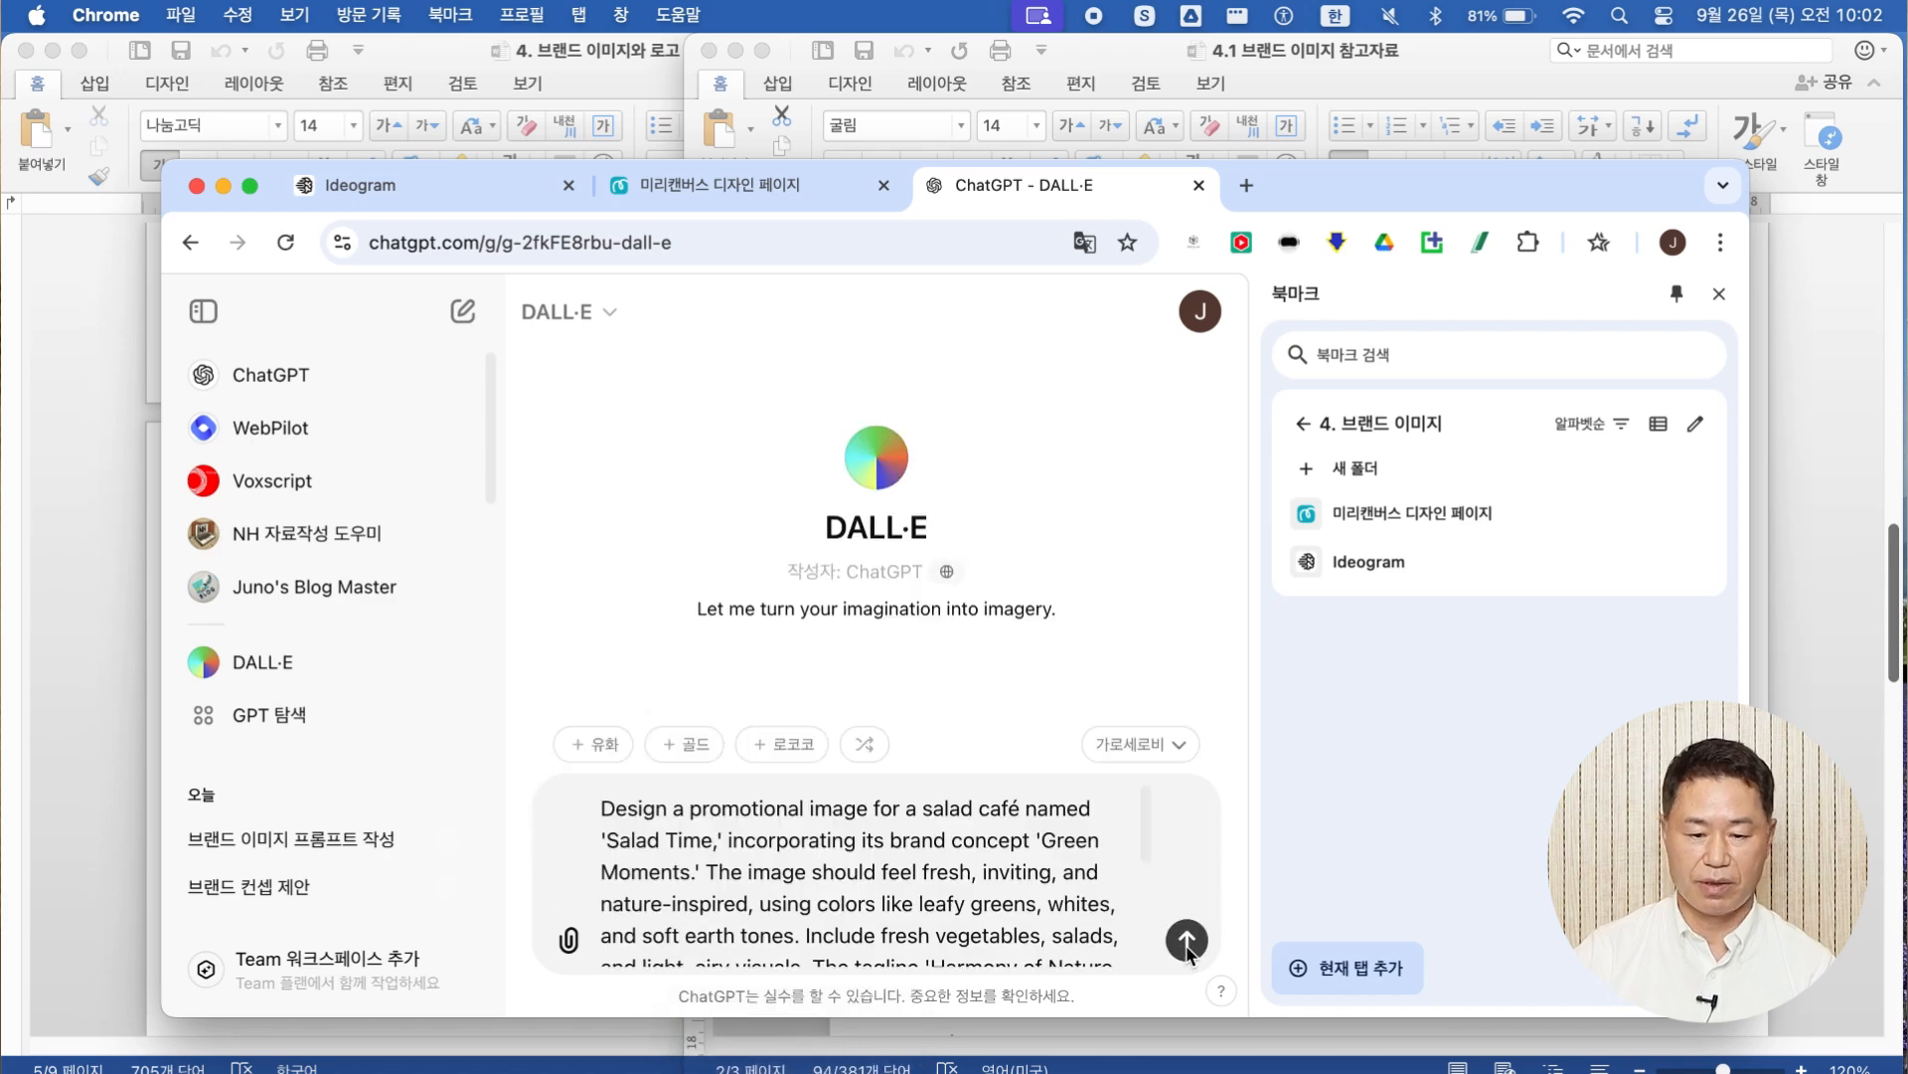
{"action": "left_click", "coordinate": [1187, 944]}
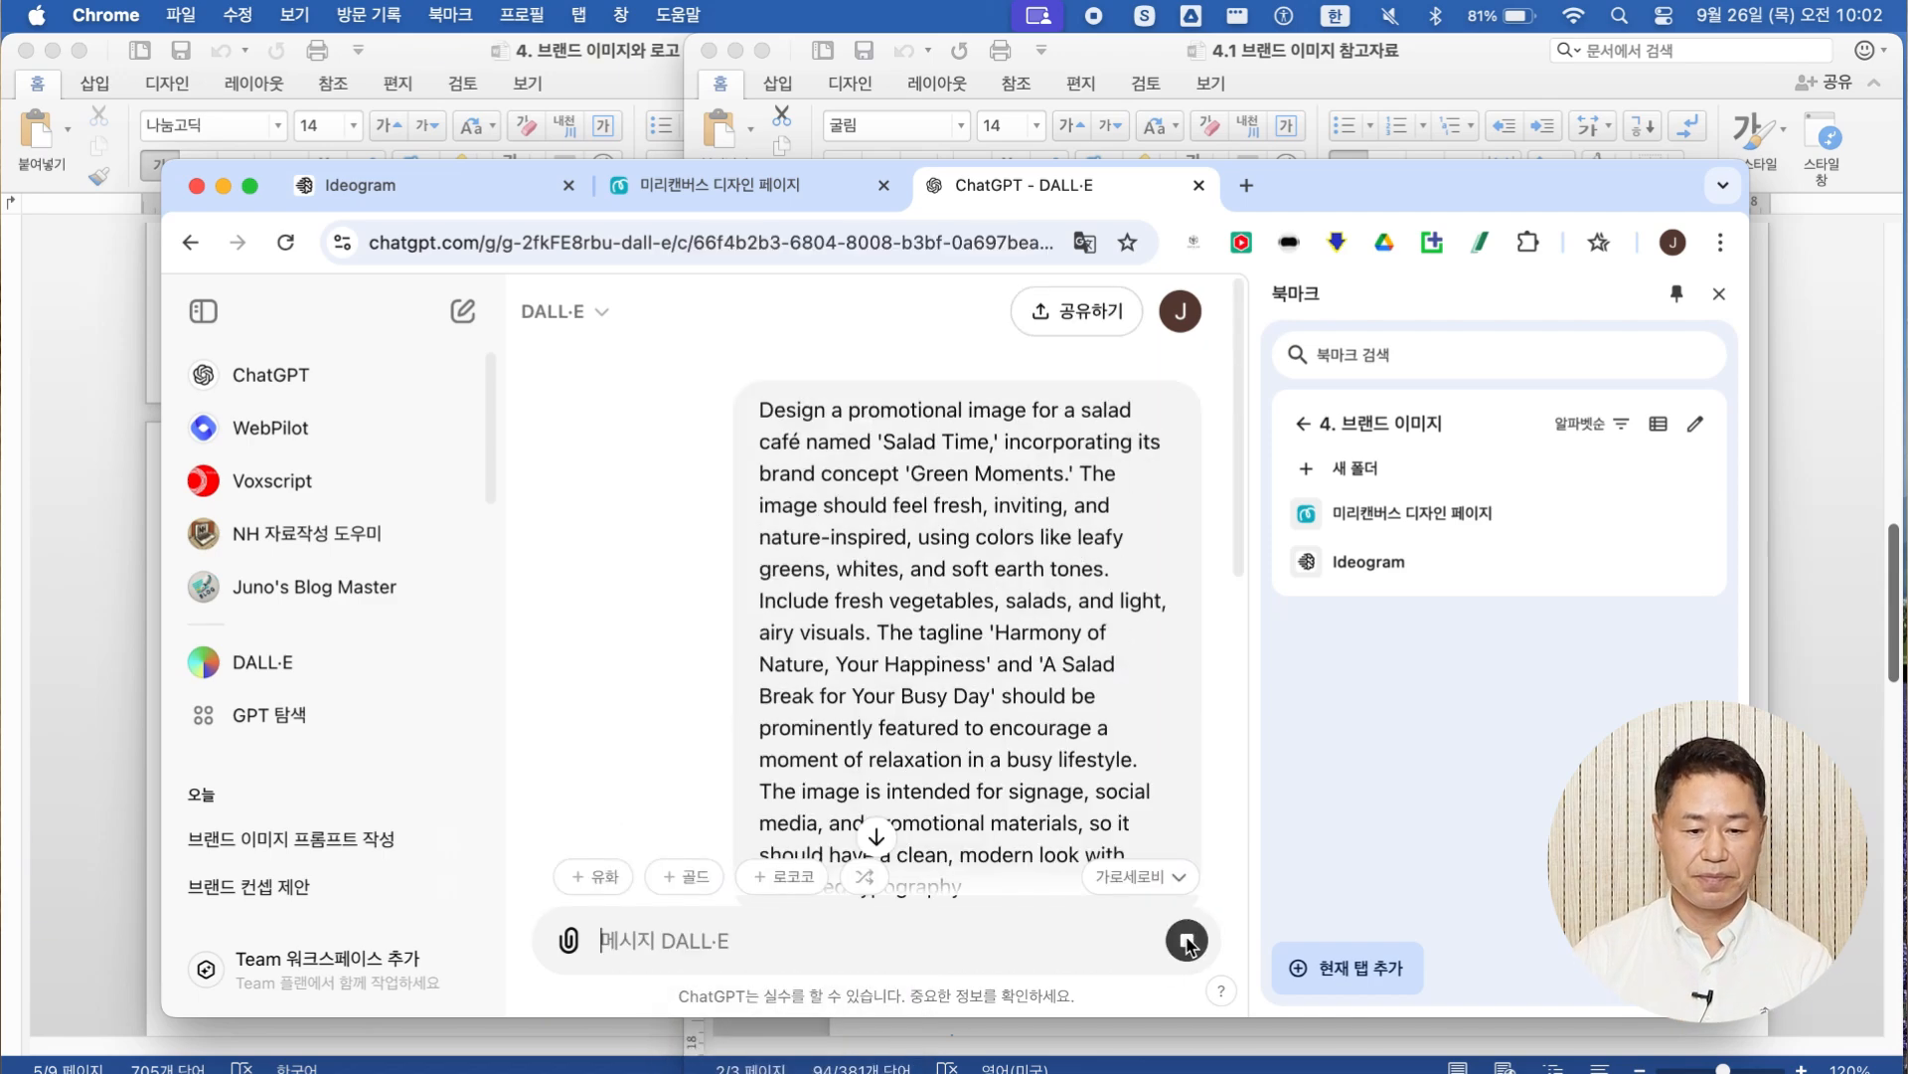
{"action": "left_click", "coordinate": [250, 185]}
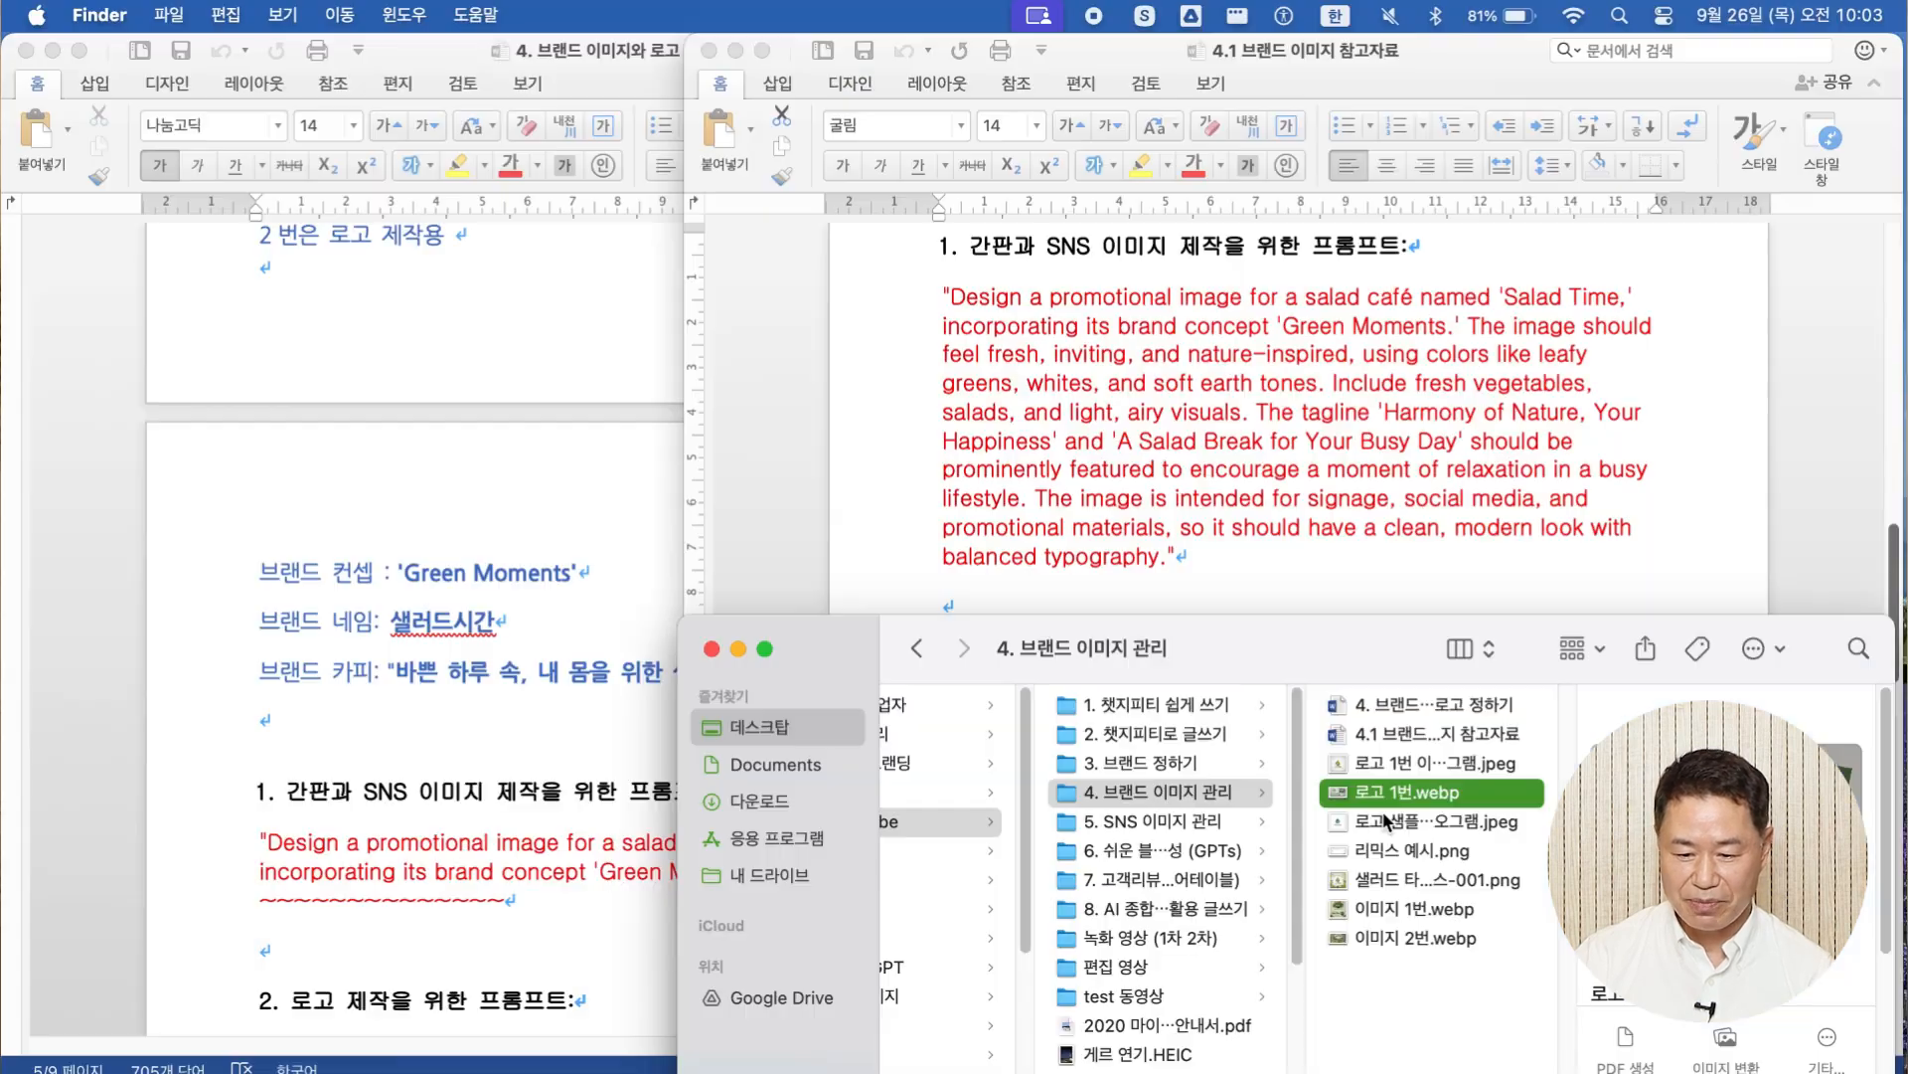
- Preview the sample images 이미지 1번.webp and 이미지 2번.webp from the folder 4. 브랜드 이미지 관리
{"action": "left_click", "coordinate": [1390, 822]}
{"action": "left_click", "coordinate": [1386, 855]}
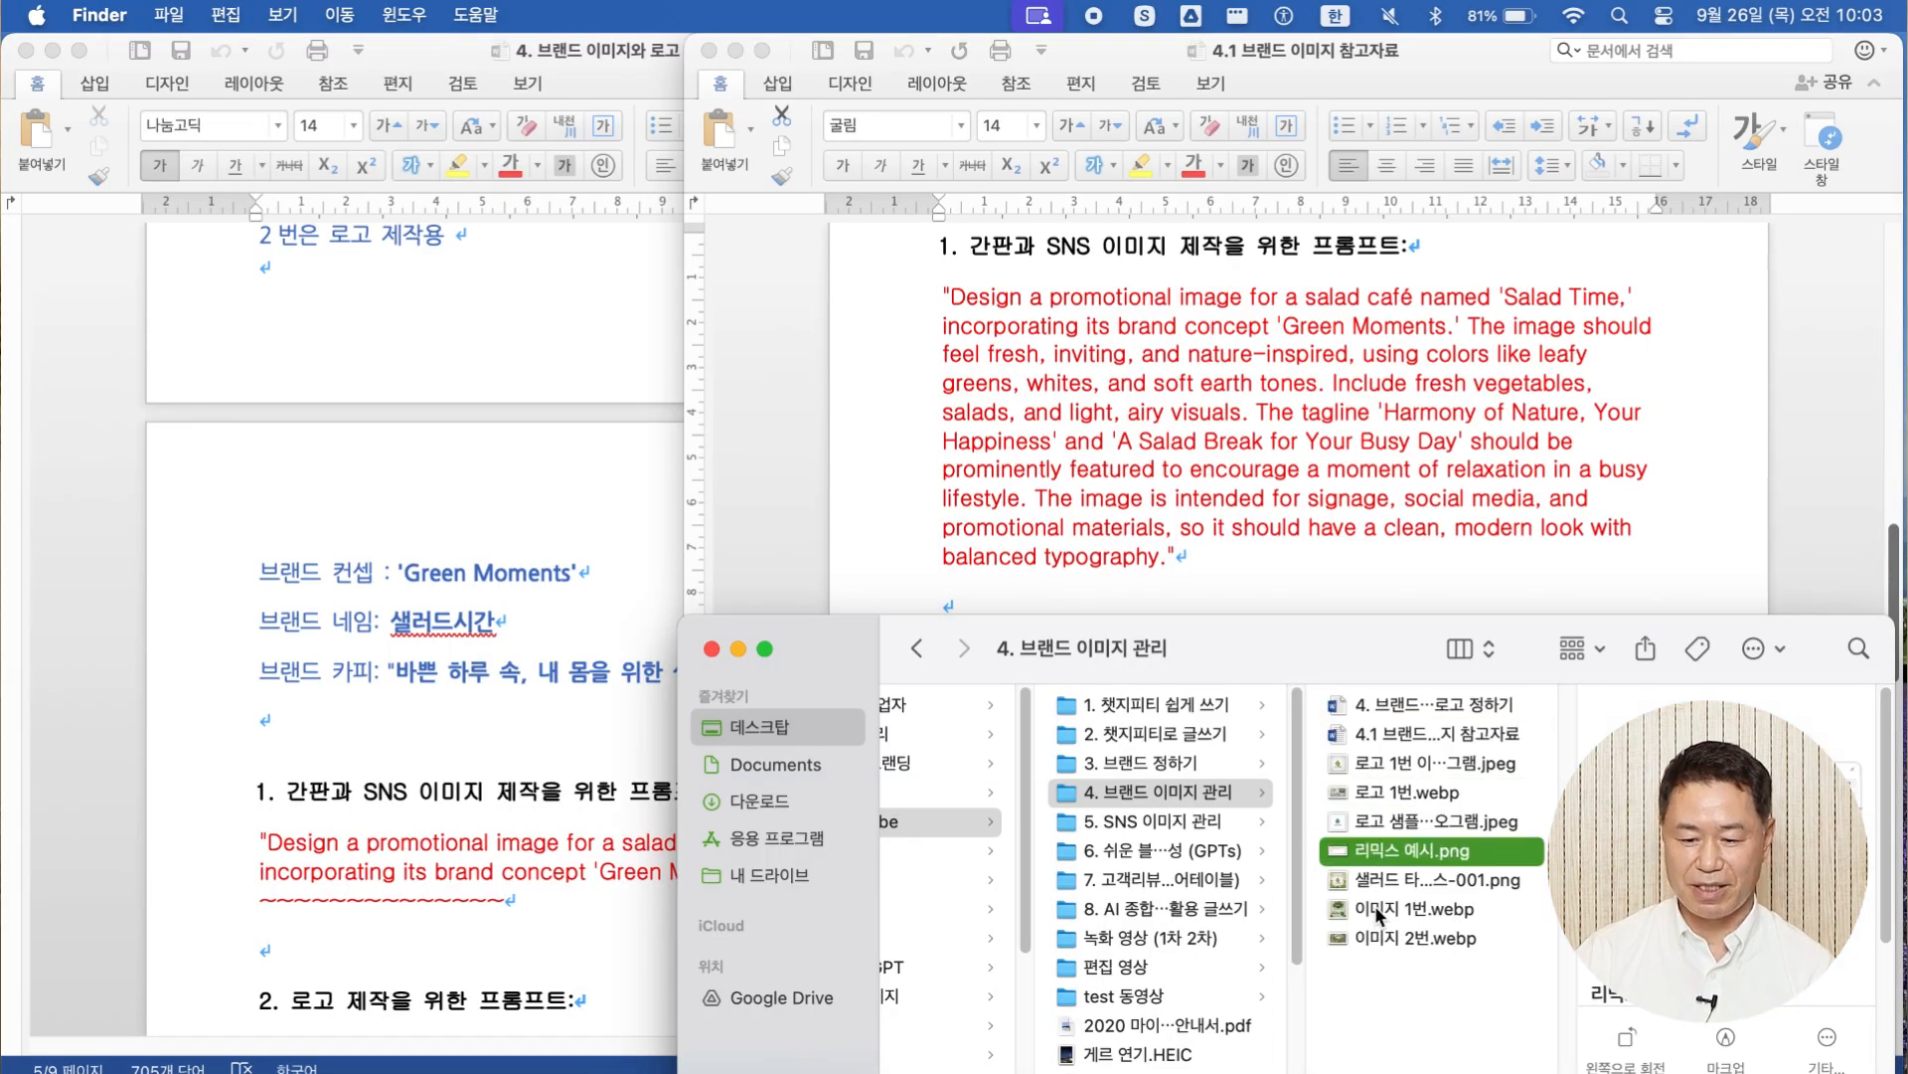
{"action": "left_click", "coordinate": [1379, 912]}
{"action": "double_click", "coordinate": [1378, 911]}
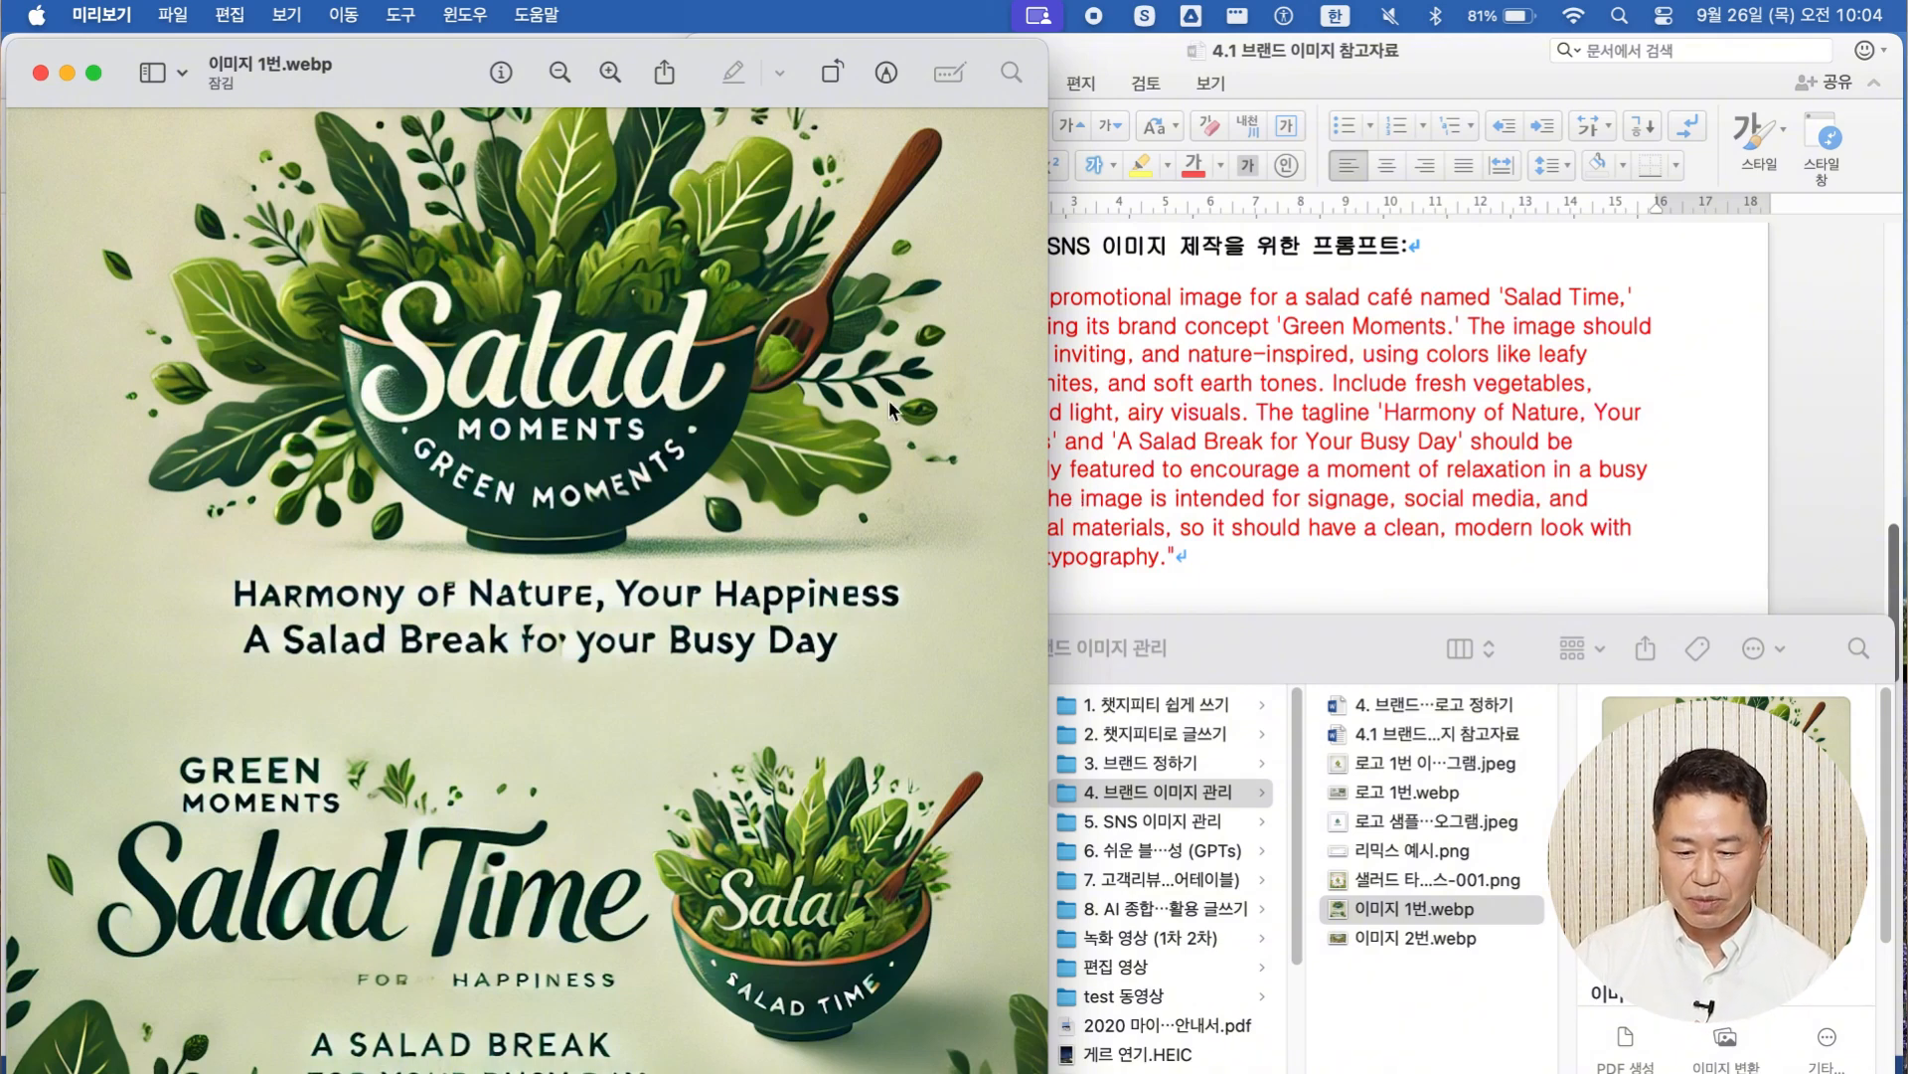
{"action": "left_click", "coordinate": [40, 72]}
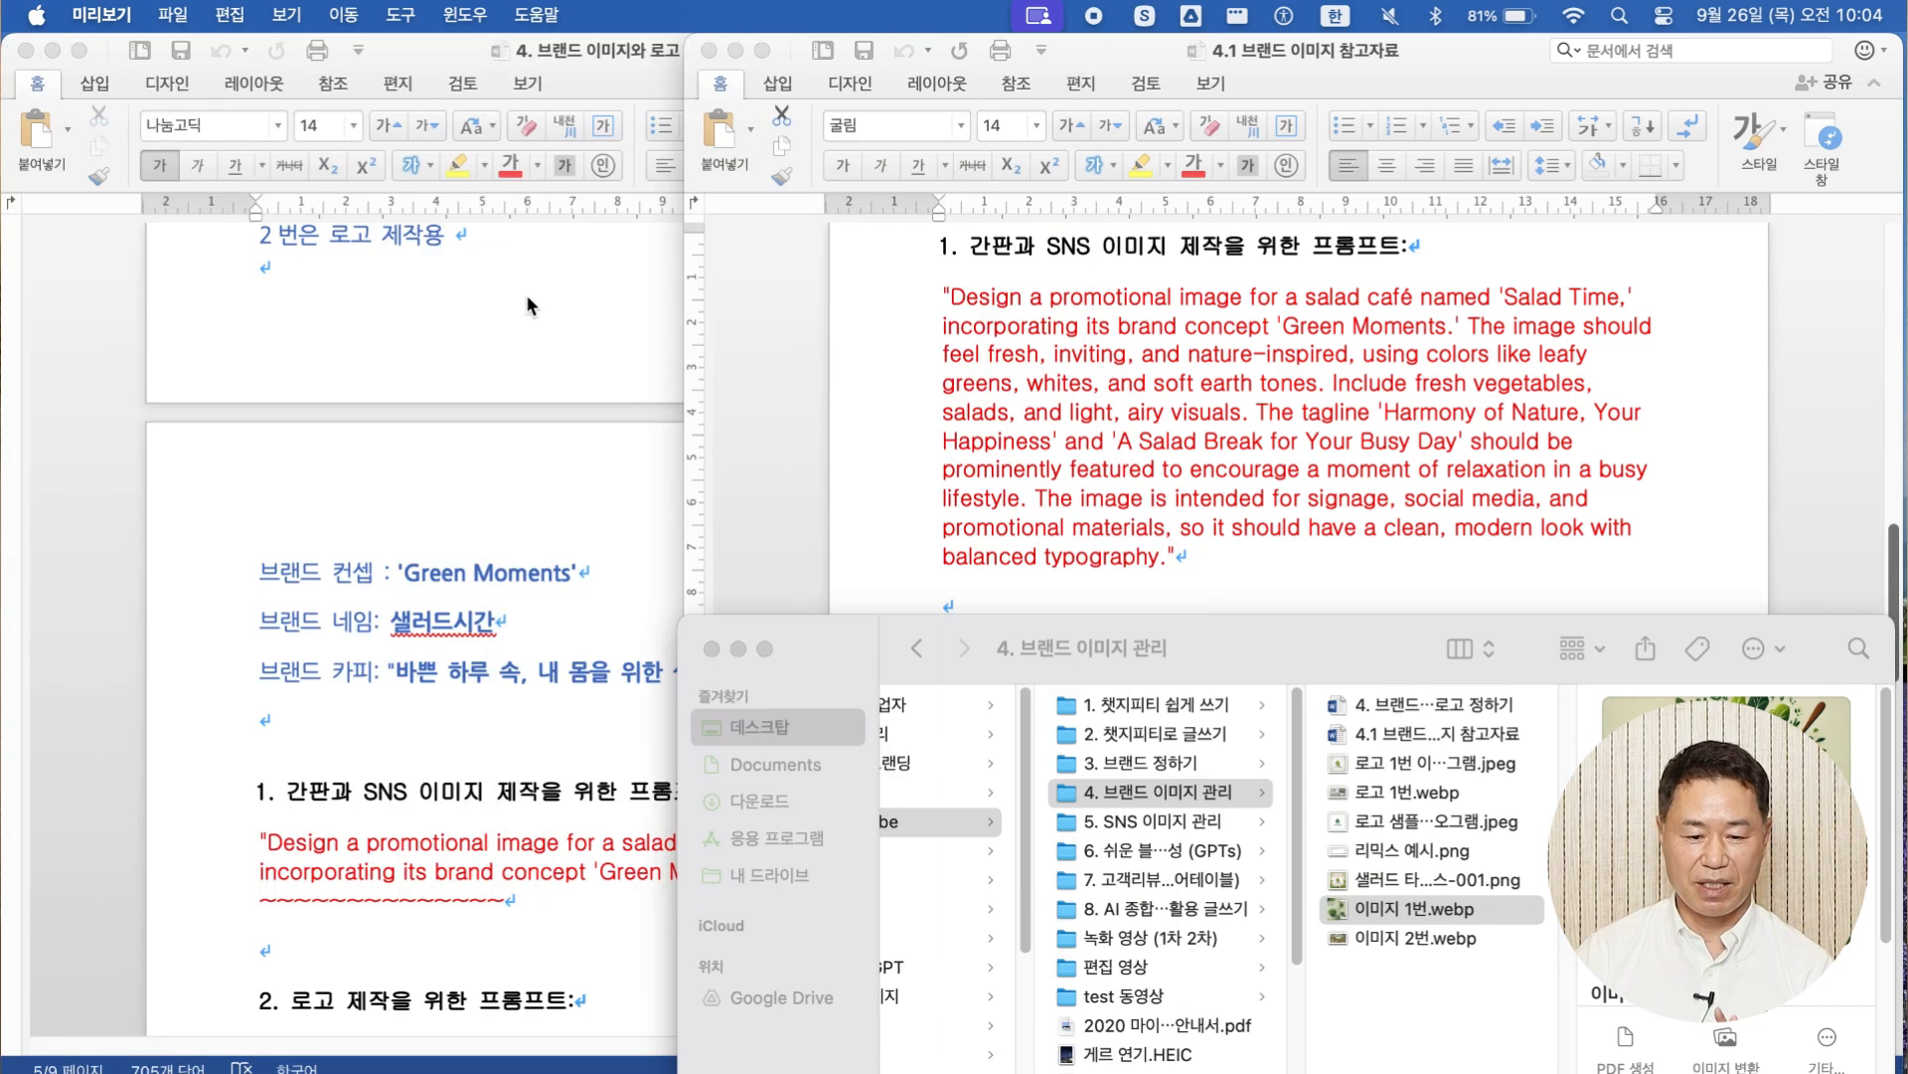
{"action": "double_click", "coordinate": [1397, 940]}
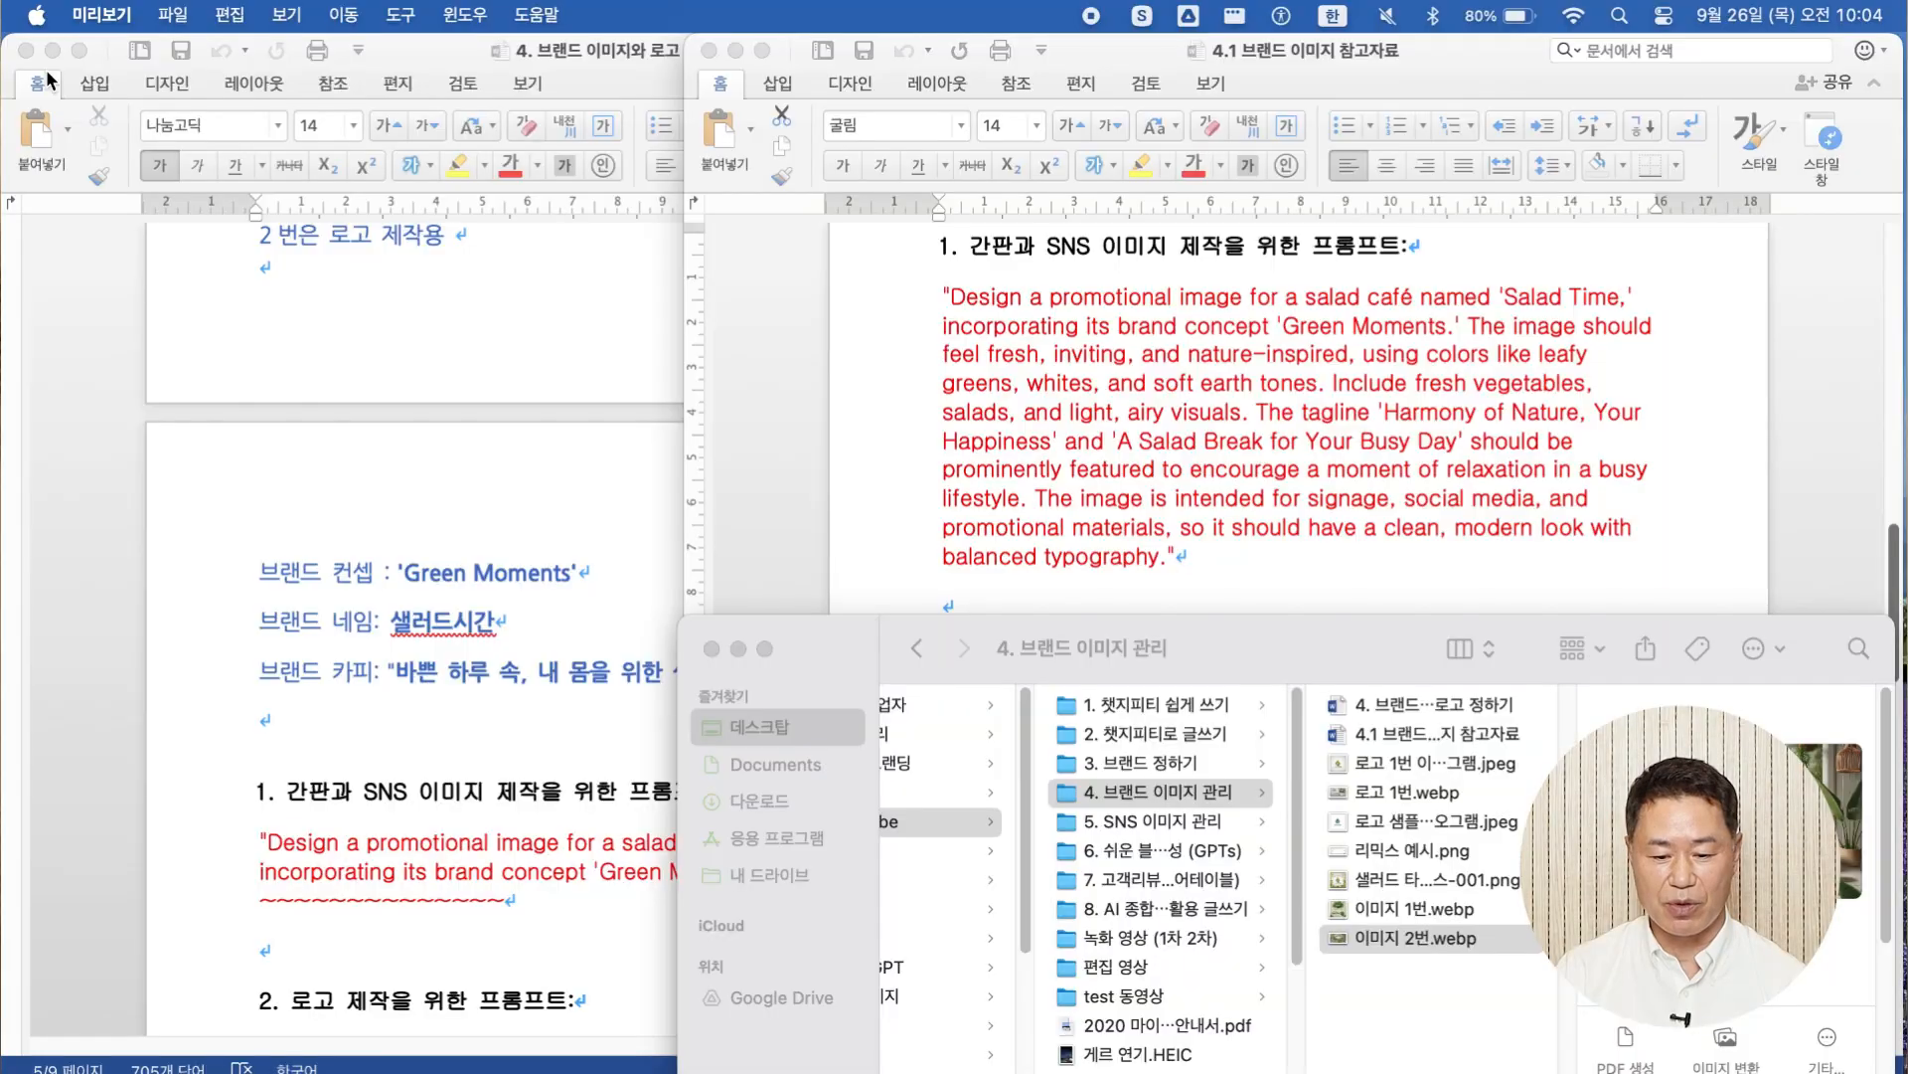
- Copy the English logo creation prompt (prompt 2) from the Word document 4.1 브랜드 이미지 참고자료
{"action": "left_click_drag", "start_coordinate": [944, 296], "coordinate": [1163, 557]}
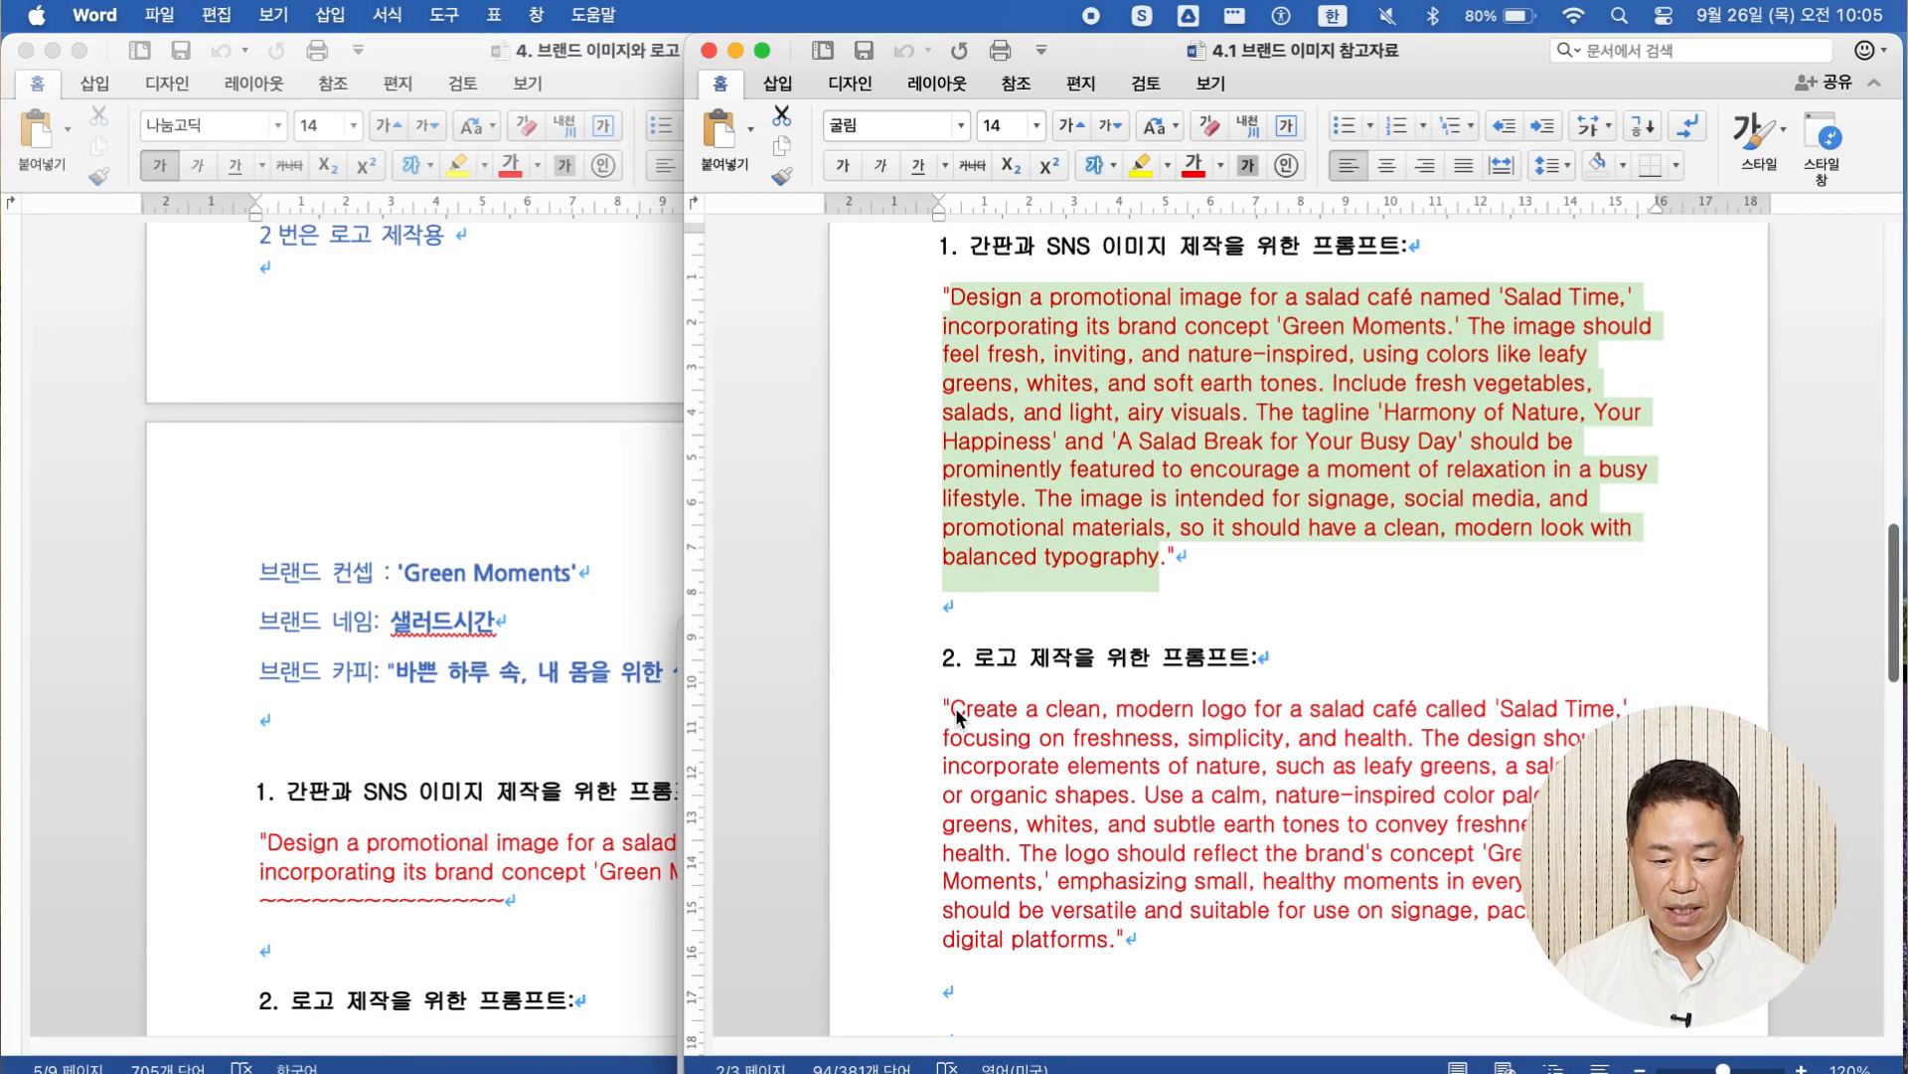
{"action": "left_click_drag", "start_coordinate": [953, 707], "coordinate": [1112, 966]}
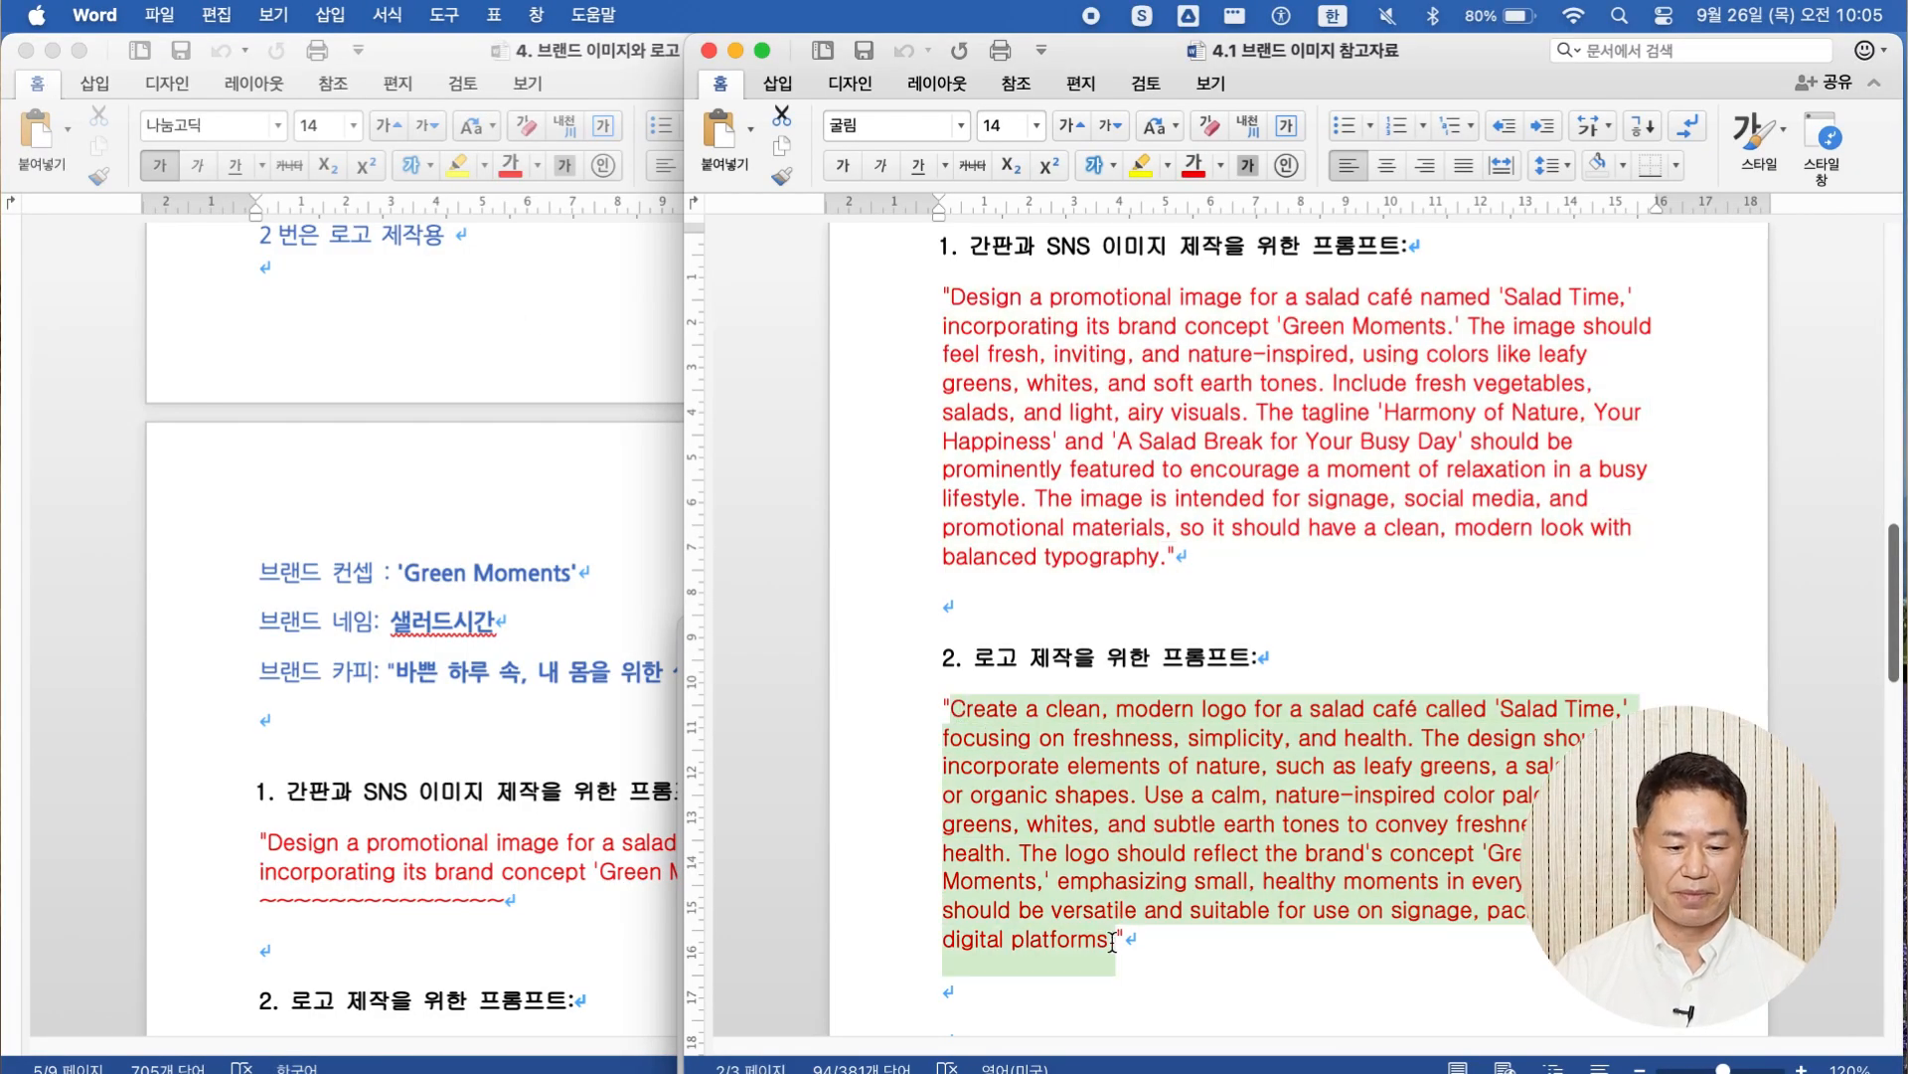
{"action": "right_click", "coordinate": [1040, 773]}
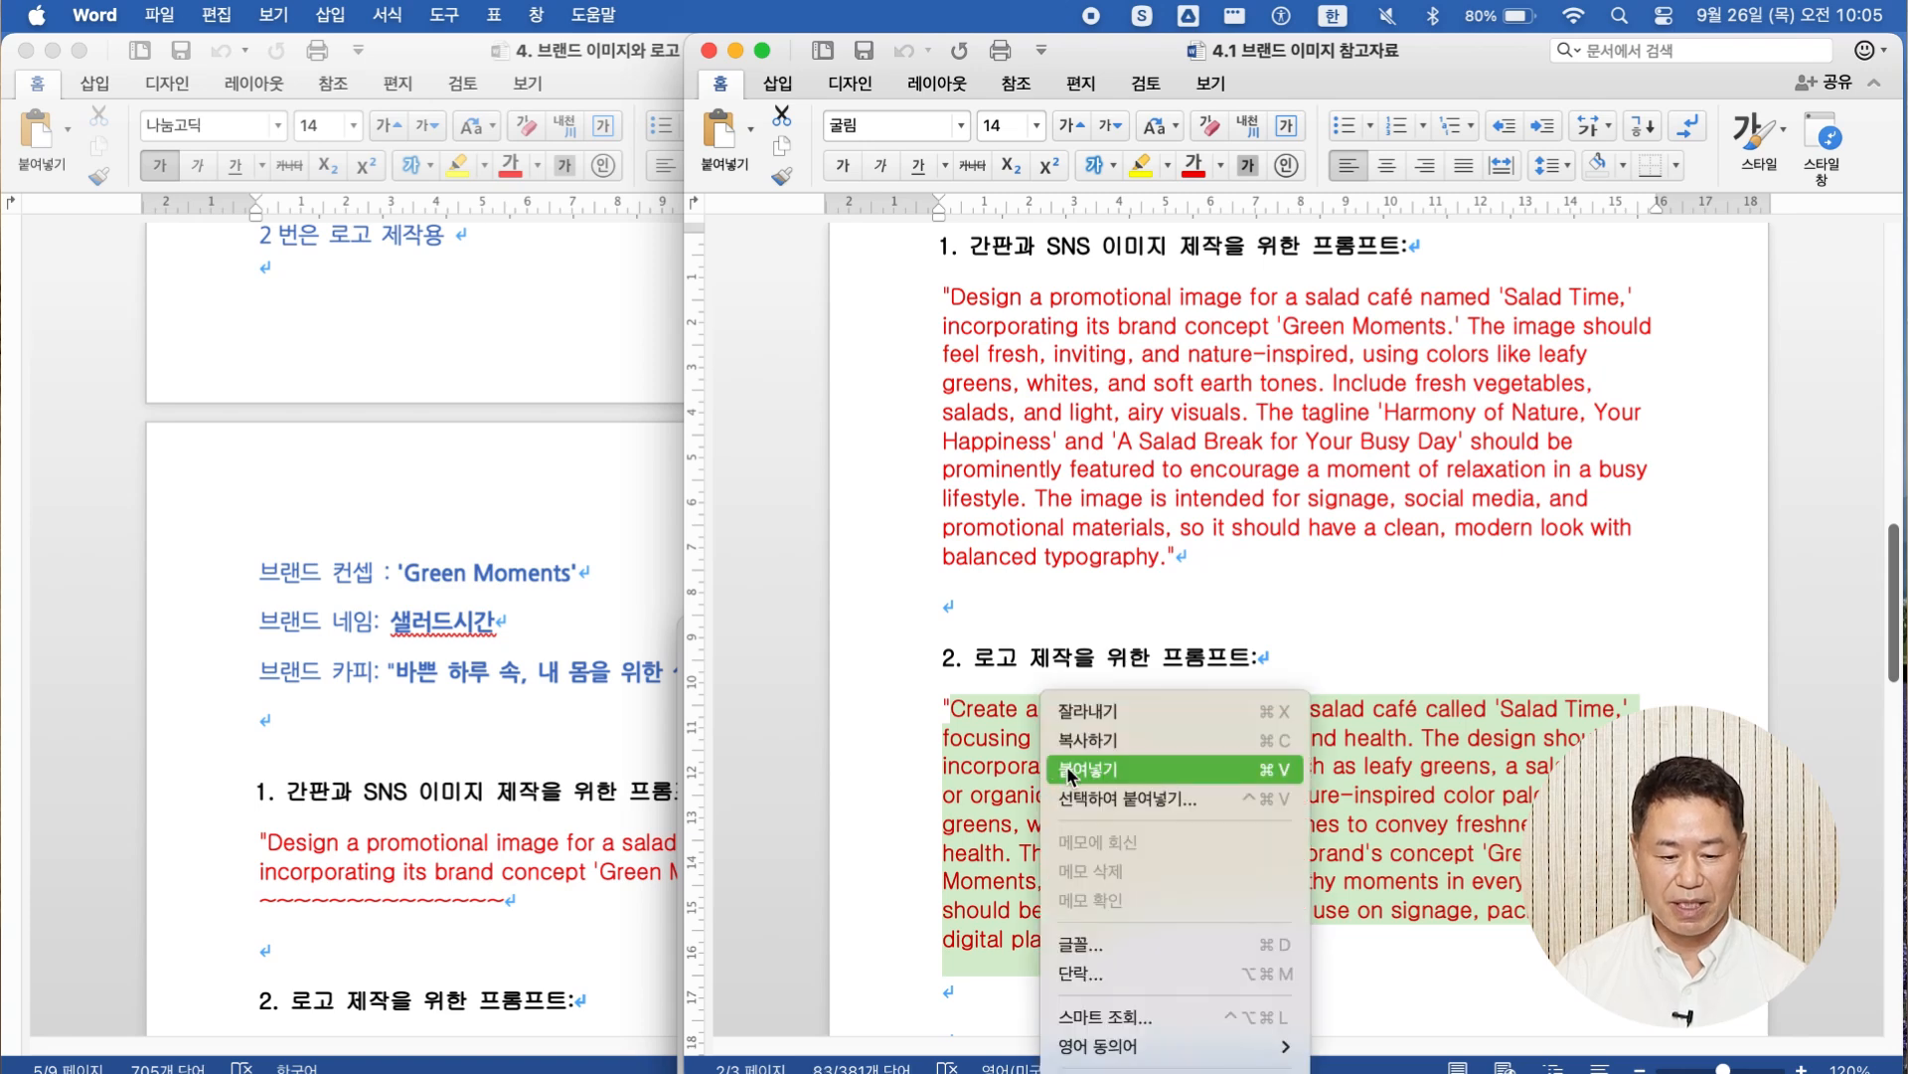
{"action": "left_click", "coordinate": [1073, 744]}
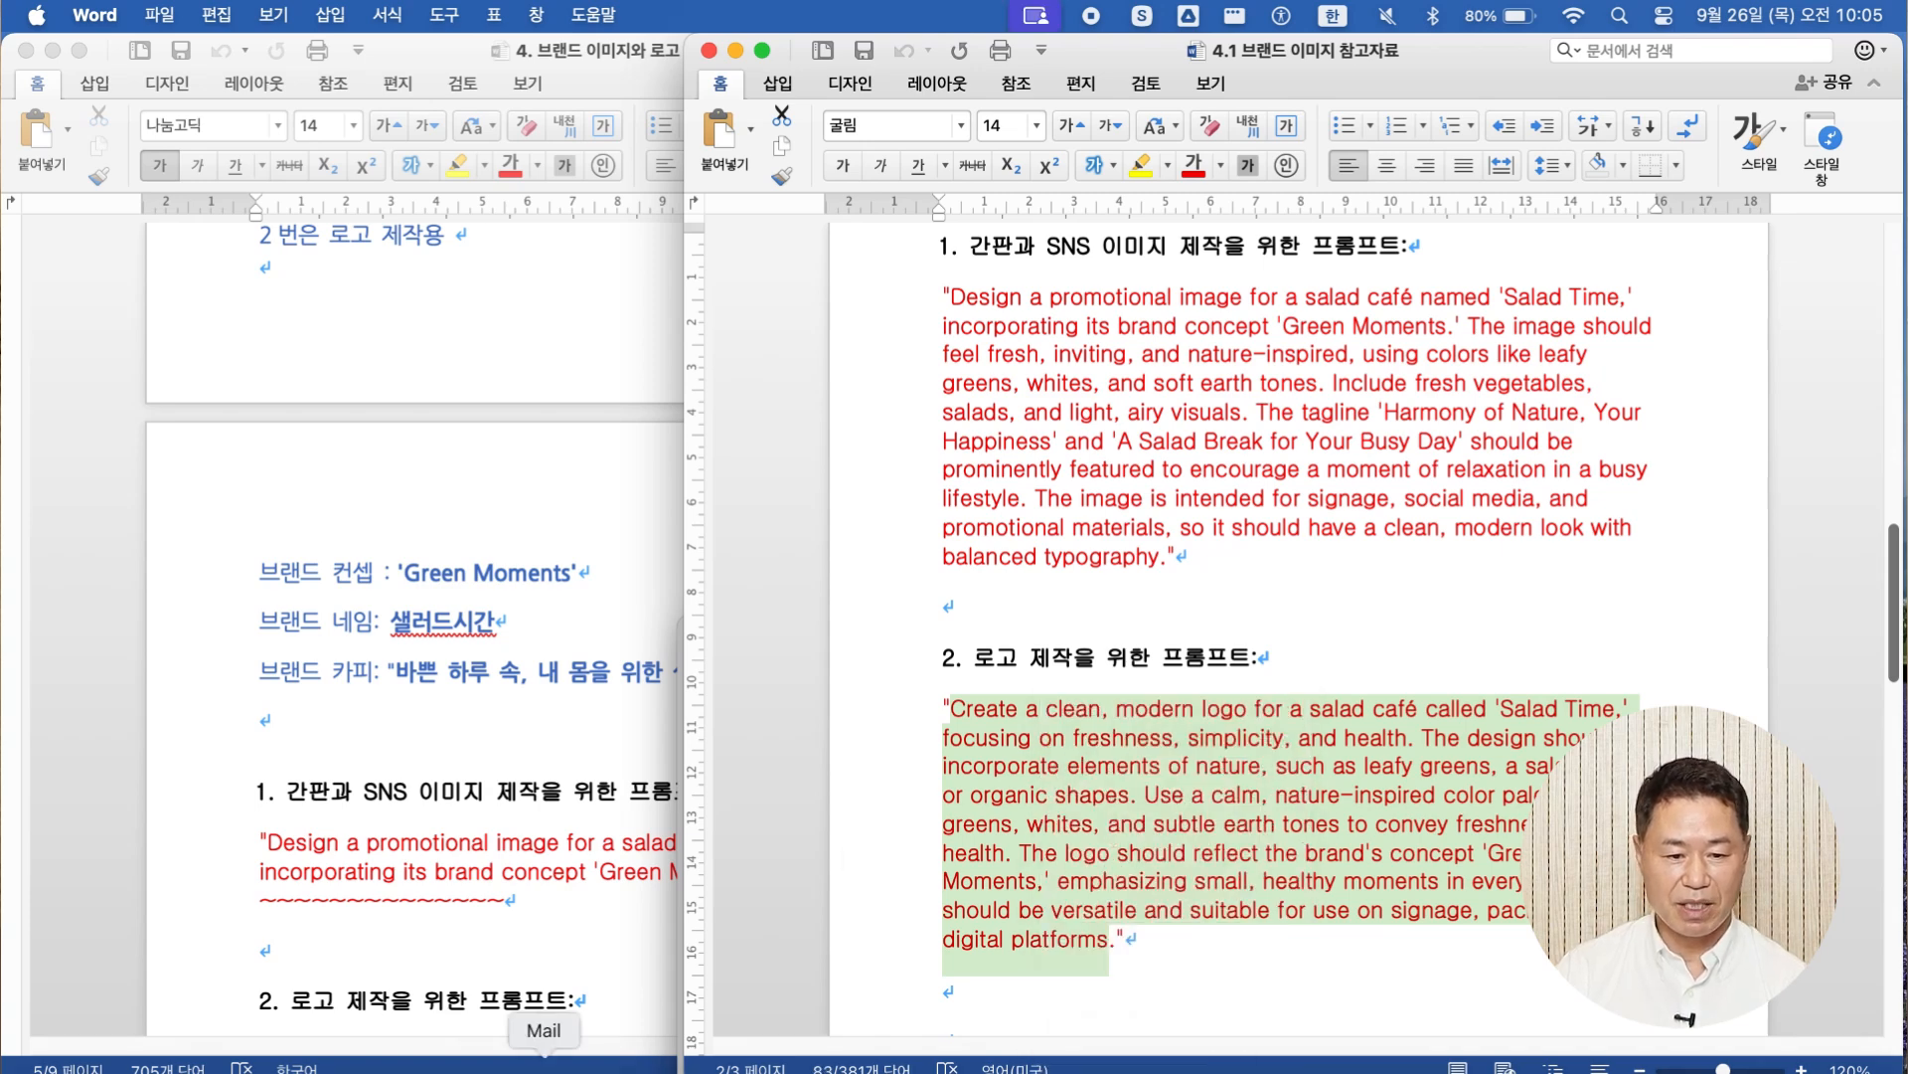
- Switch to the Ideogram page in Chrome and close the bookmarks side panel
{"action": "left_click", "coordinate": [635, 1065]}
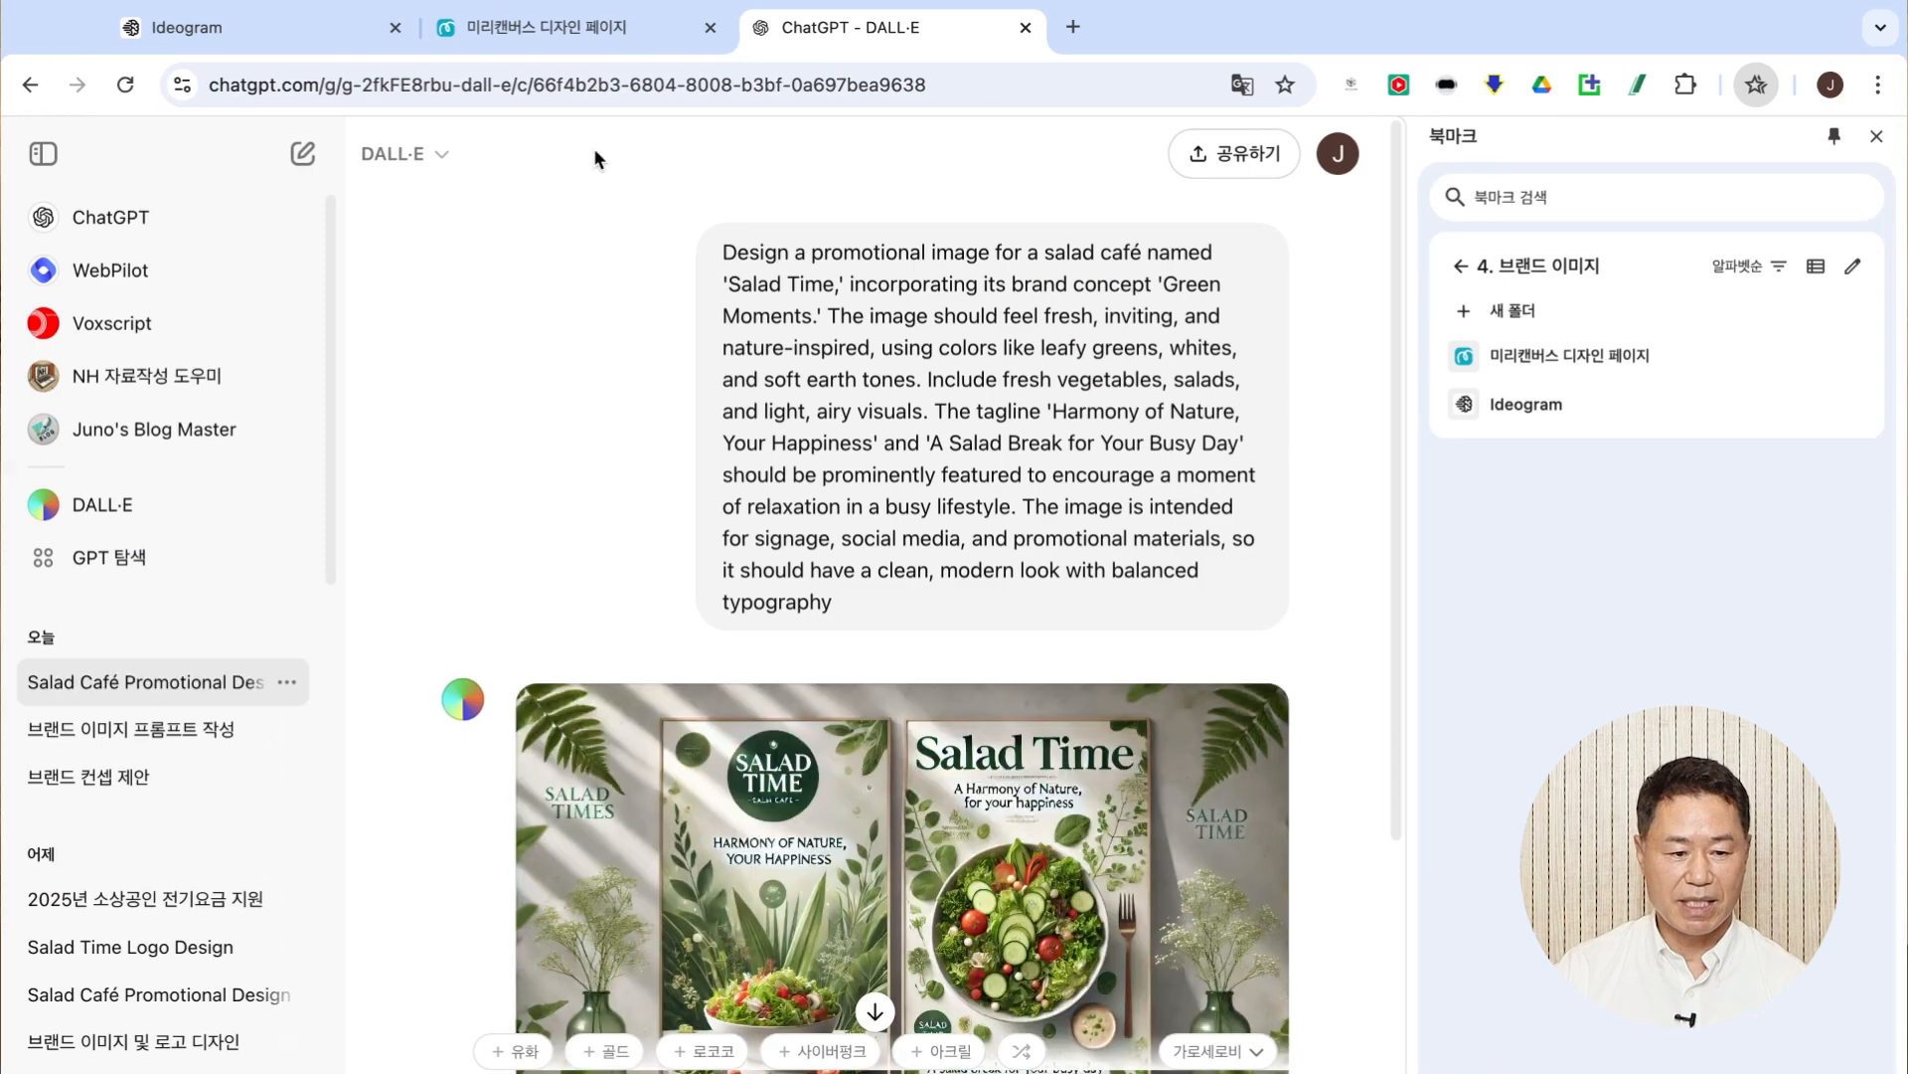
{"action": "left_click", "coordinate": [320, 28]}
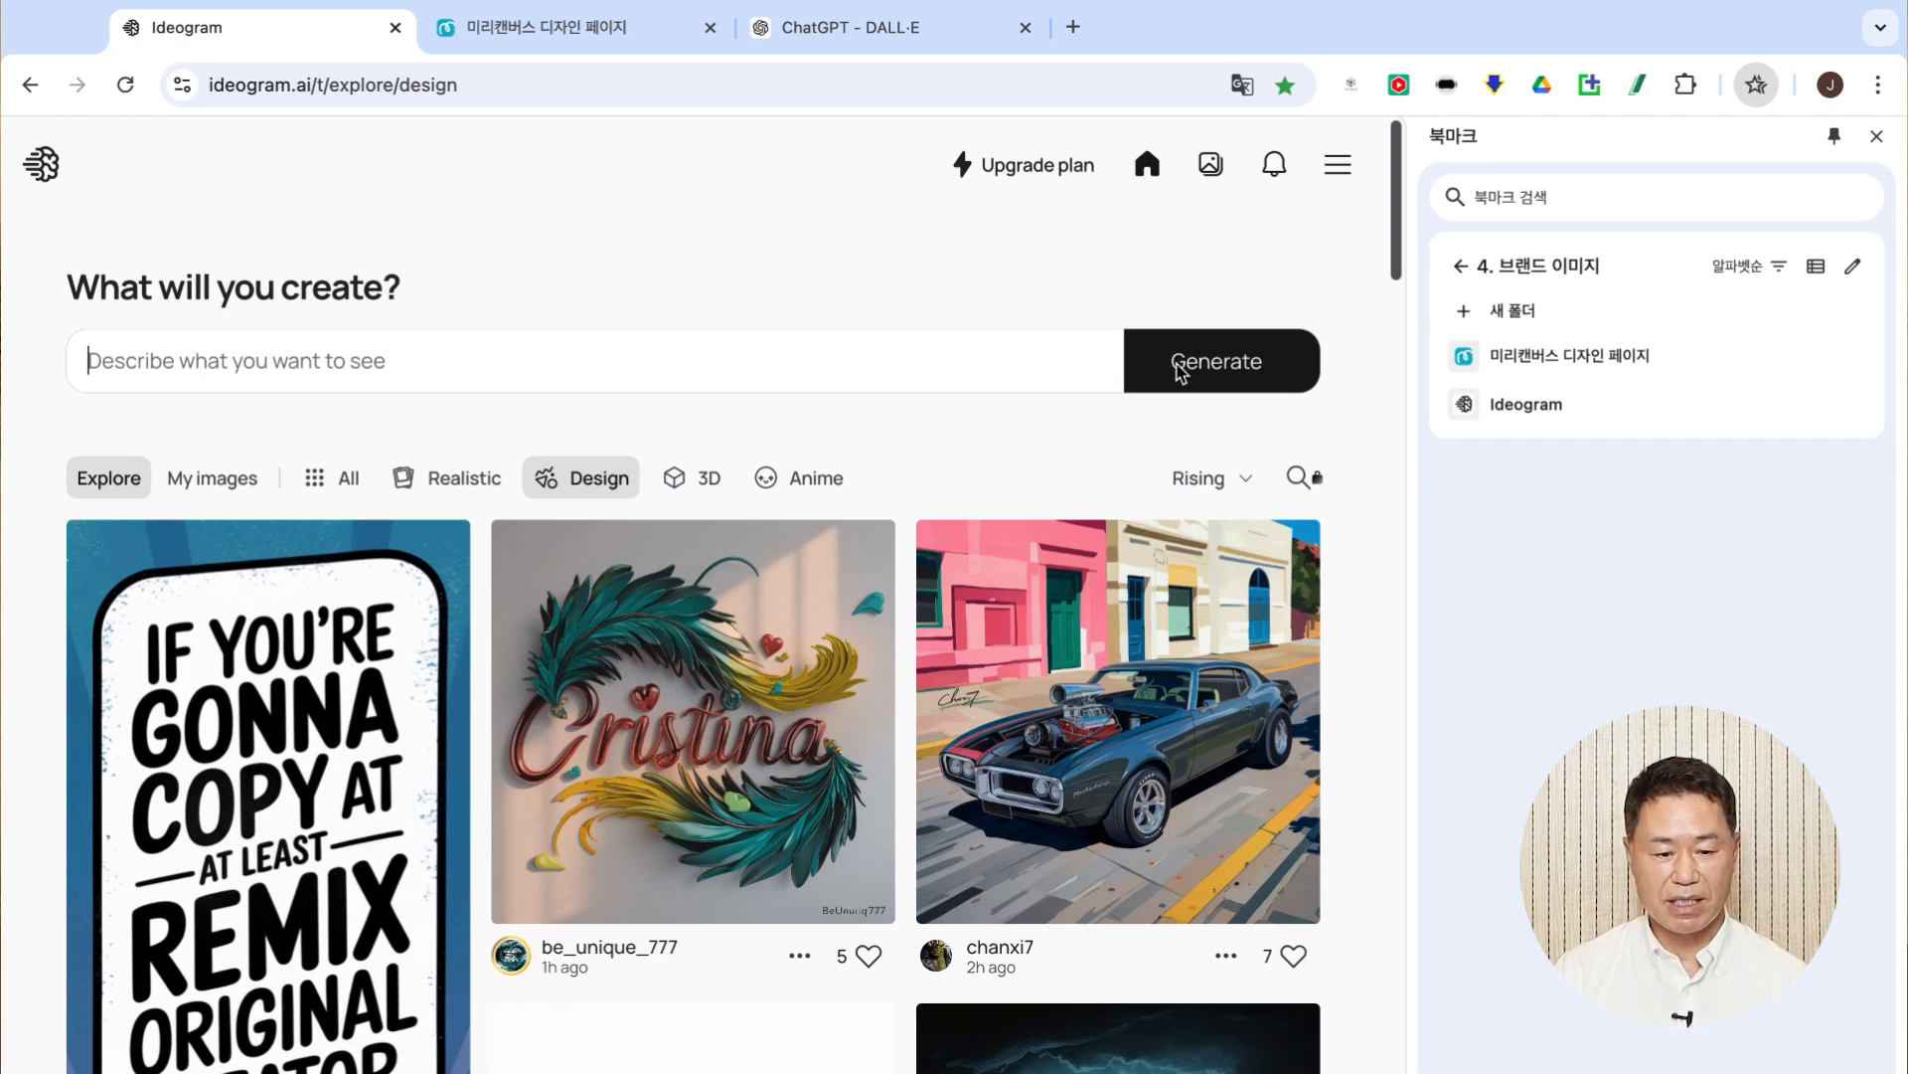
{"action": "left_click", "coordinate": [1876, 137]}
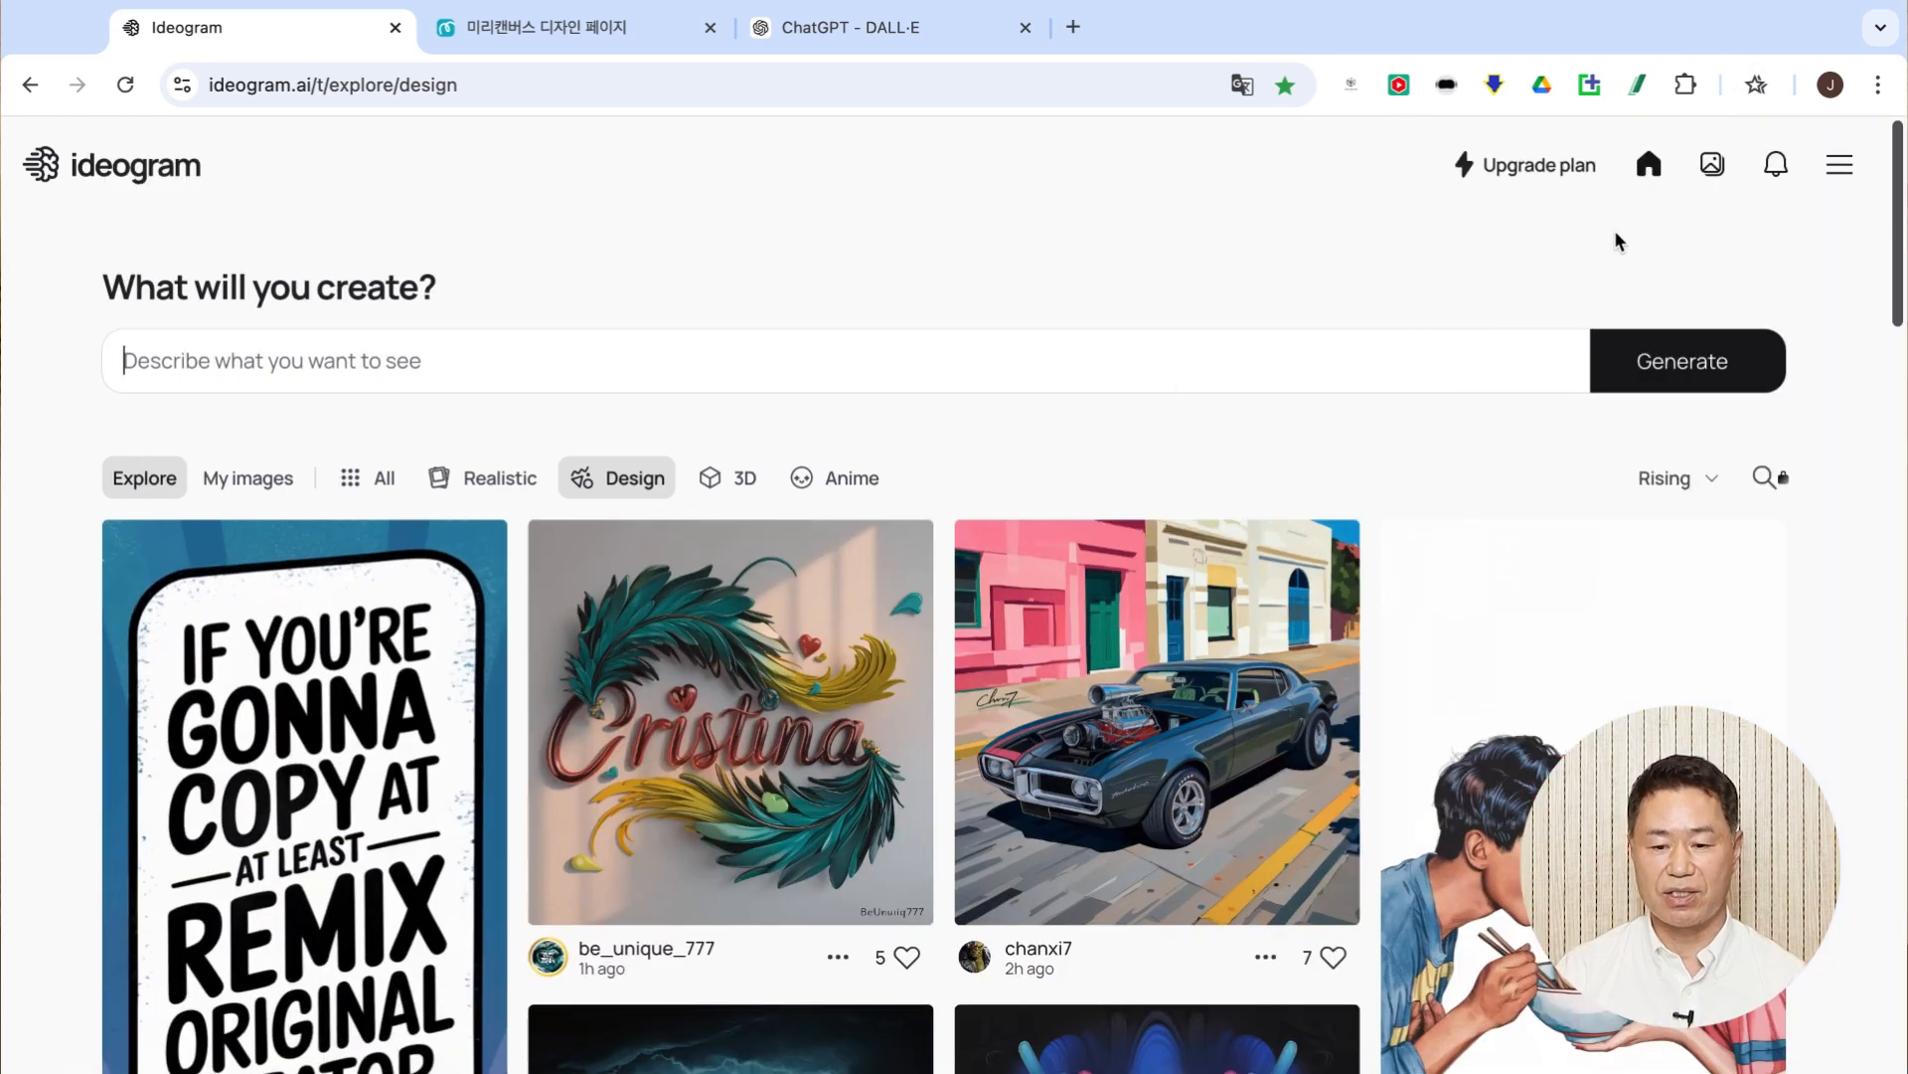
- Check the account menu and, in My images, open the Vida Sopa logo with the green bowl above the lettering
{"action": "left_click", "coordinate": [1836, 176]}
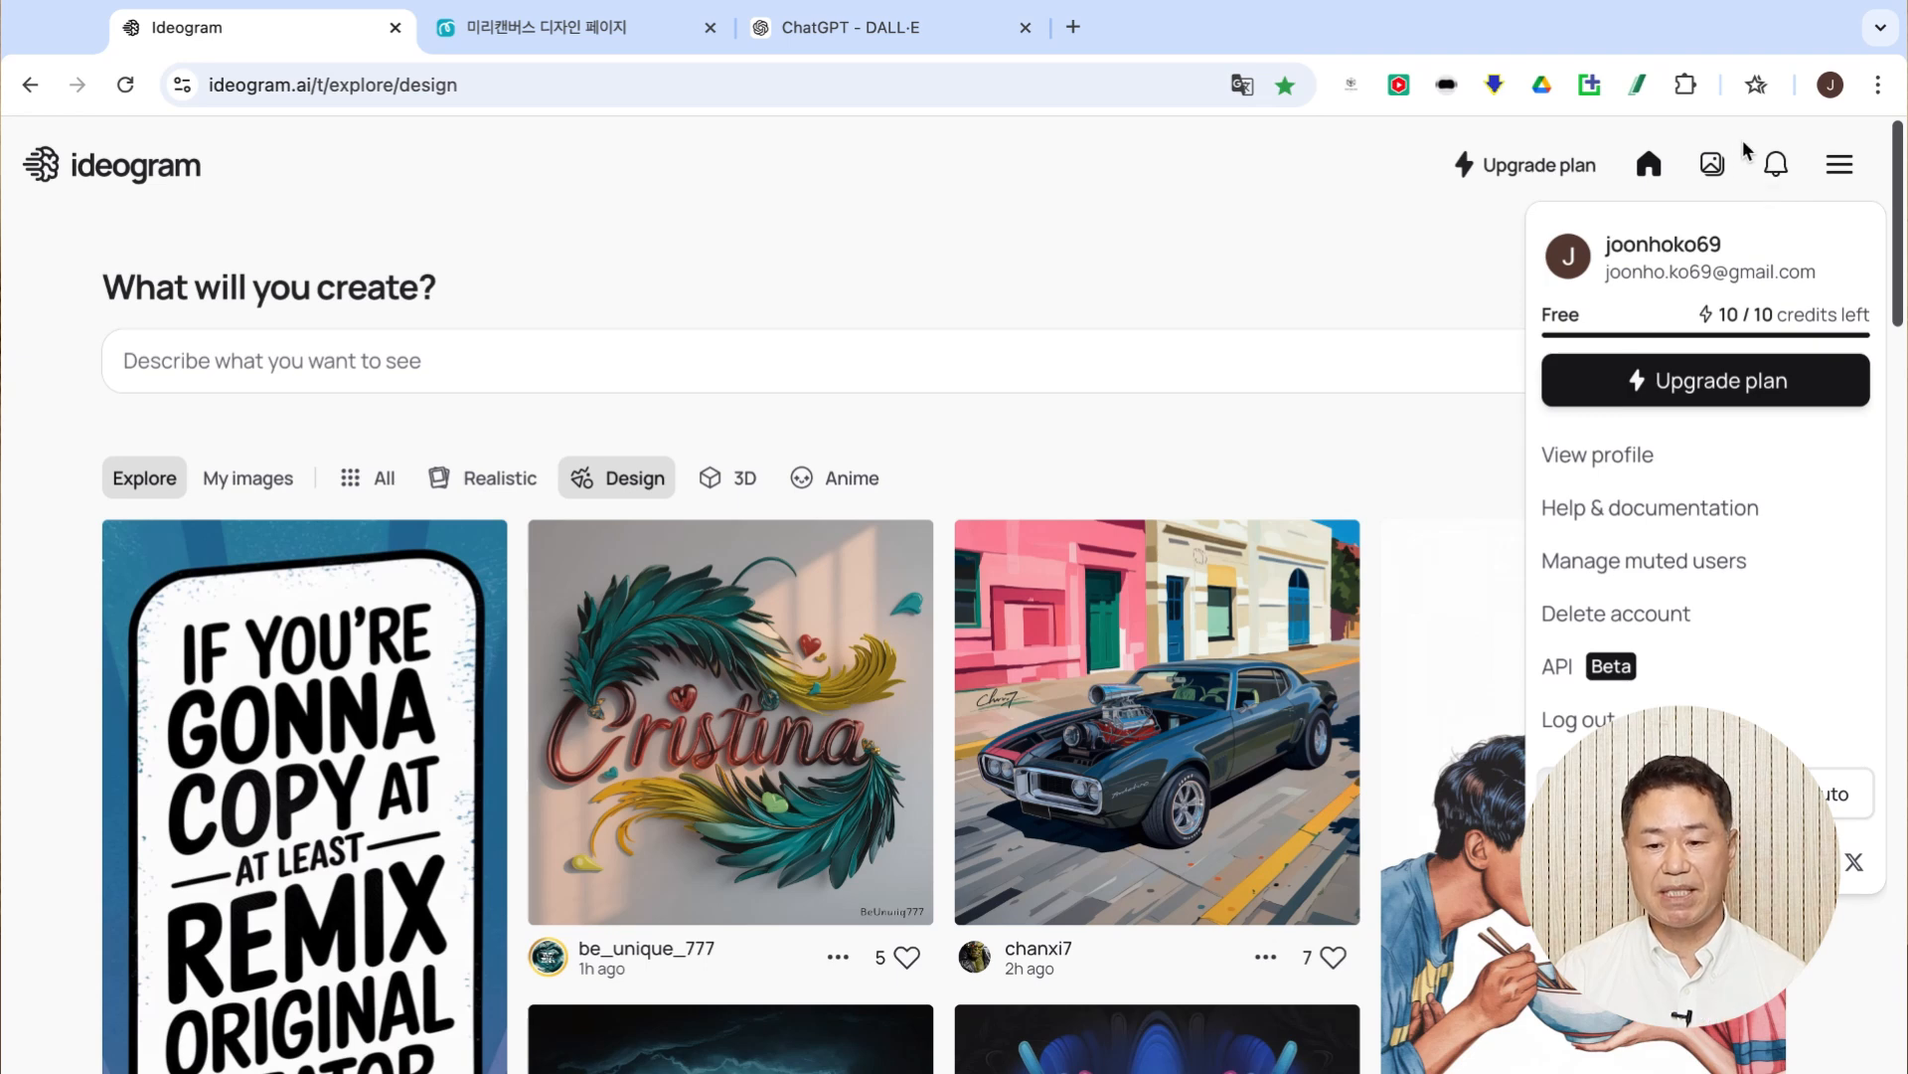
{"action": "left_click", "coordinate": [1715, 167]}
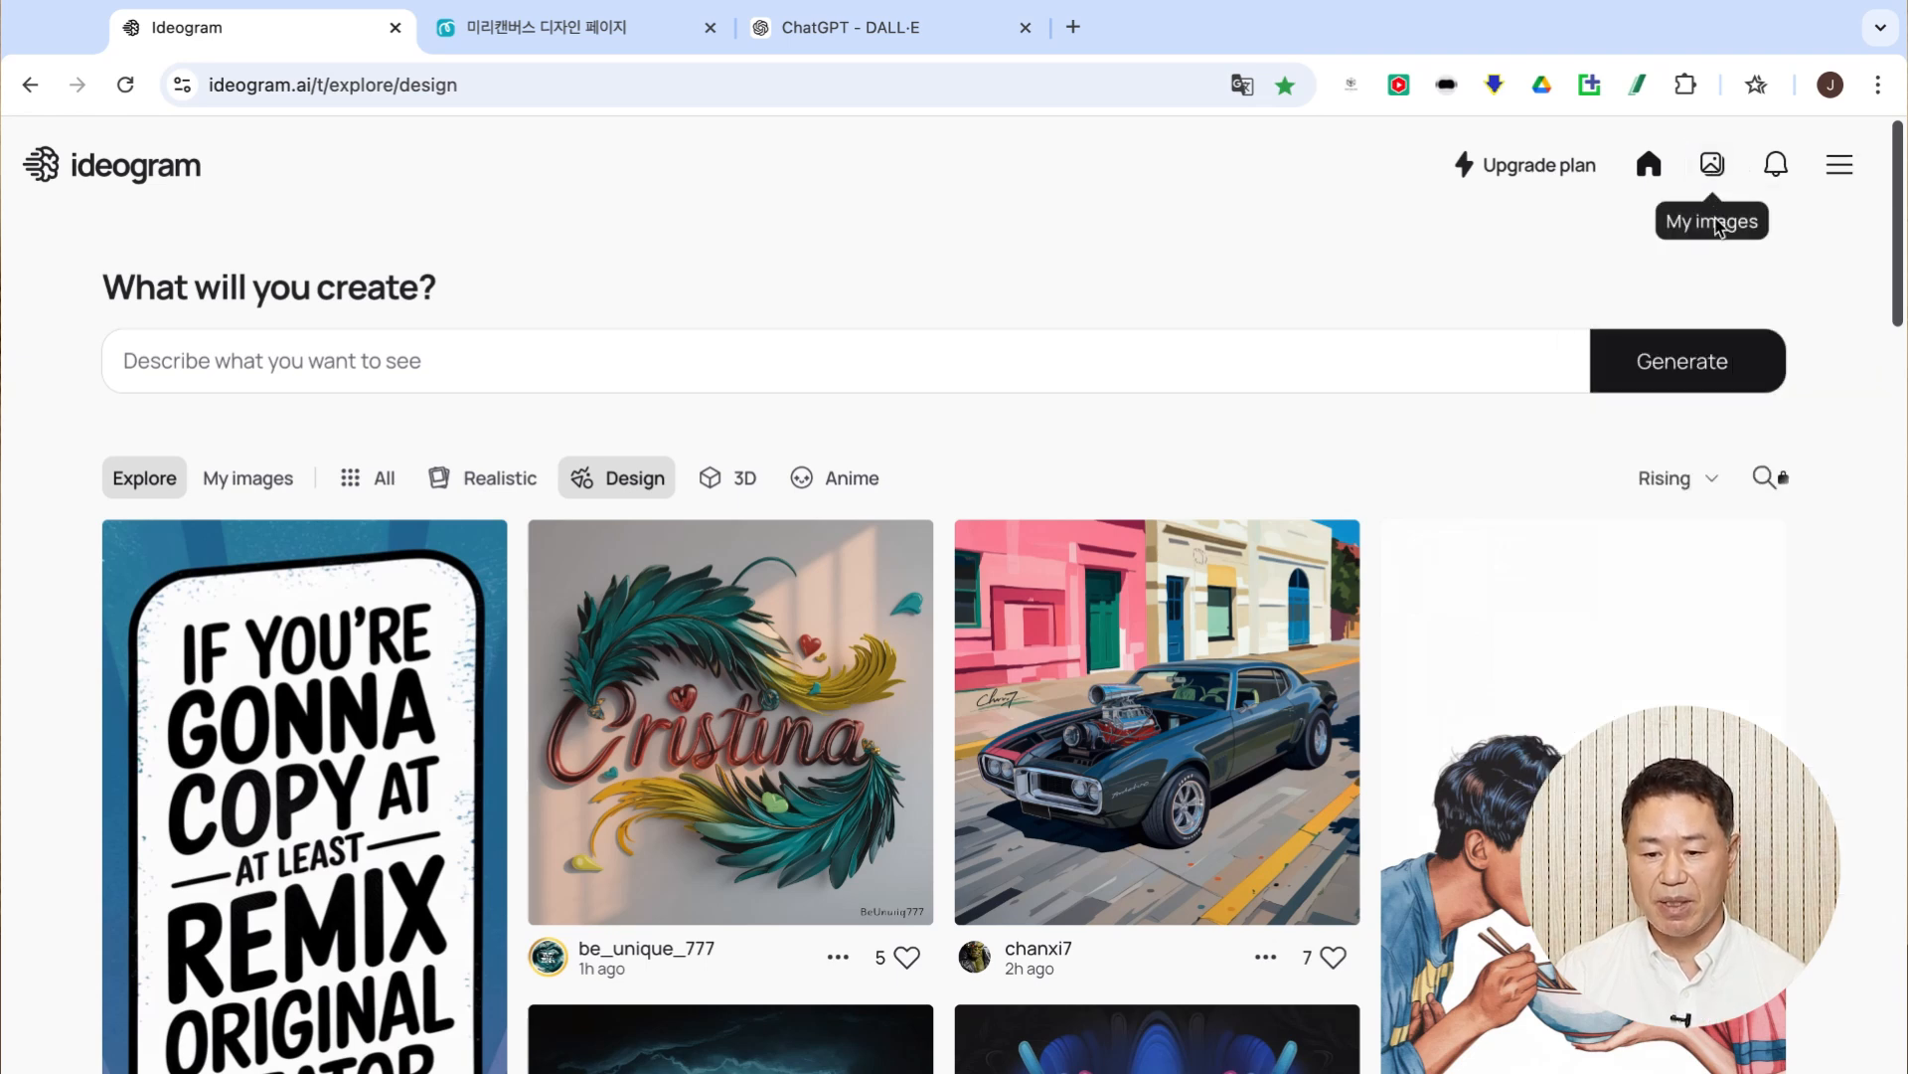
{"action": "left_click", "coordinate": [1712, 165]}
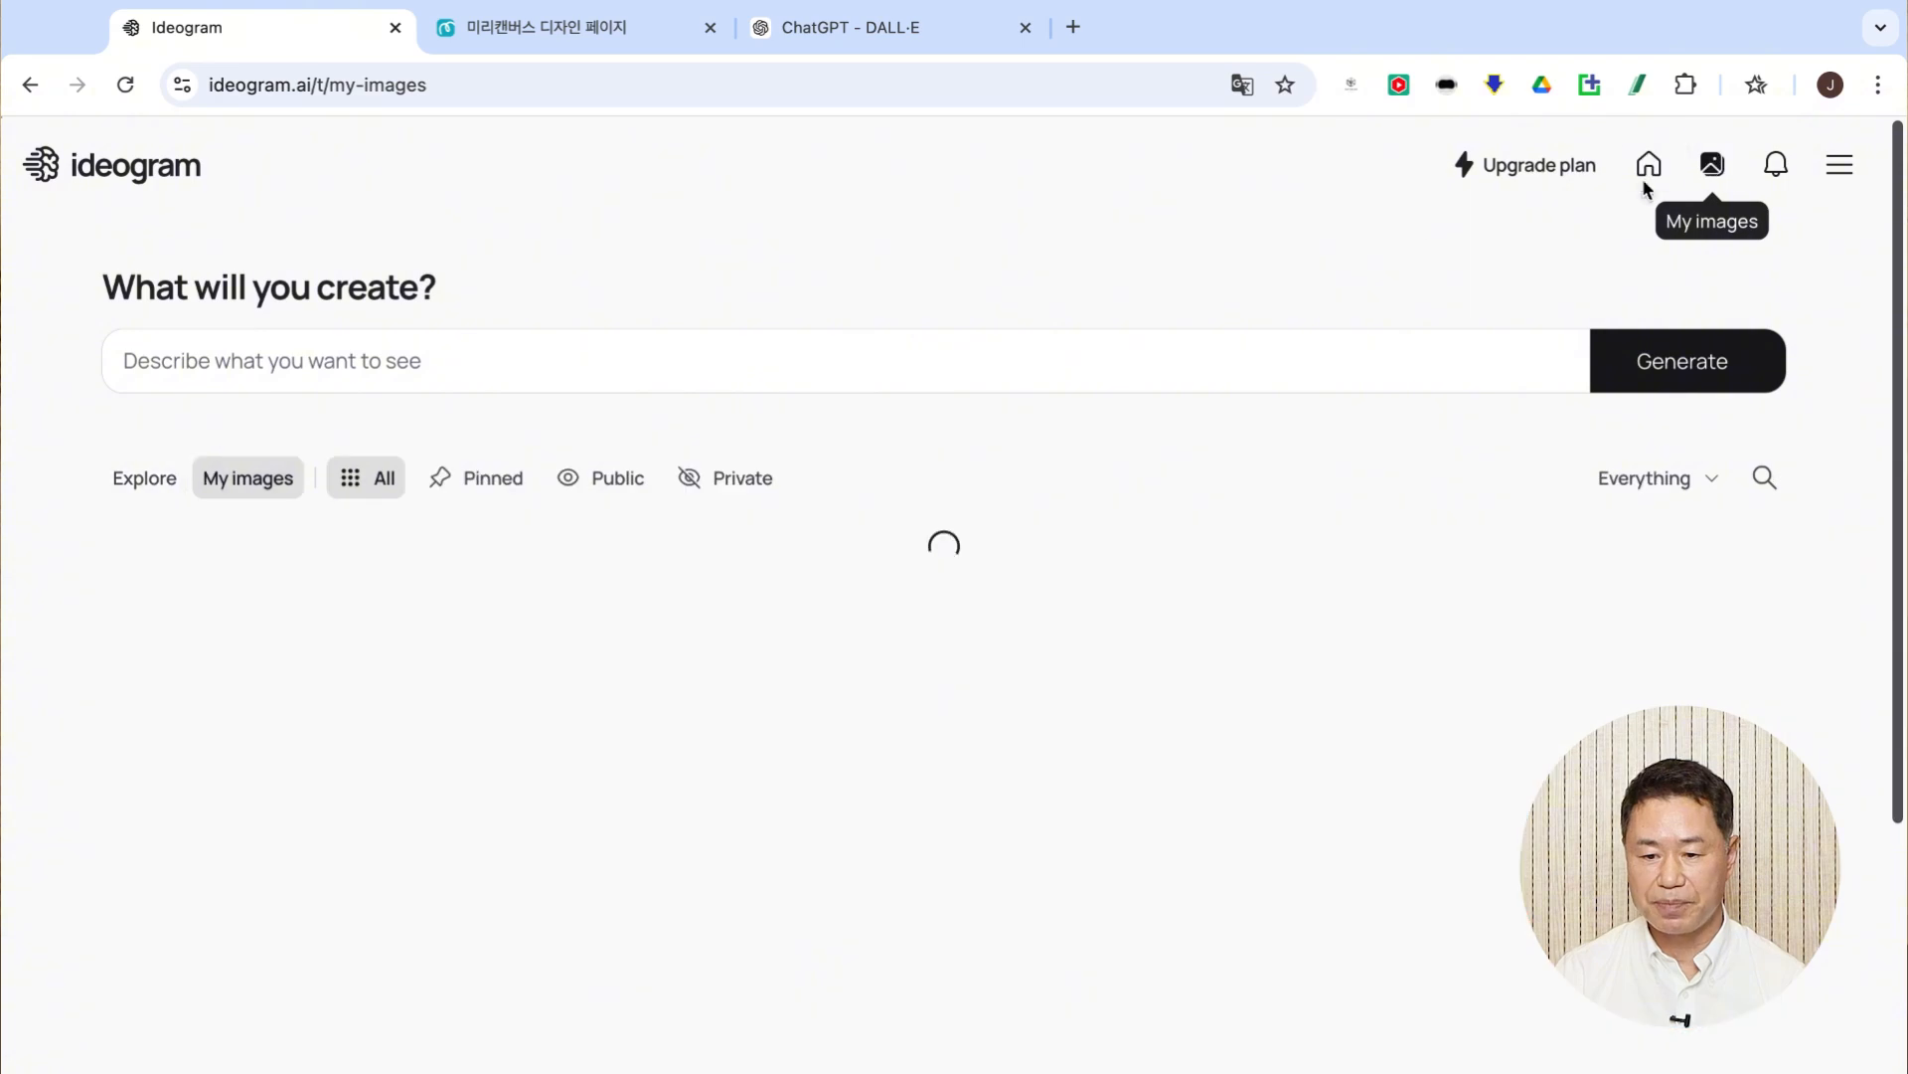
{"action": "scroll", "coordinate": [600, 686], "scroll_direction": "down", "scroll_amount": 3}
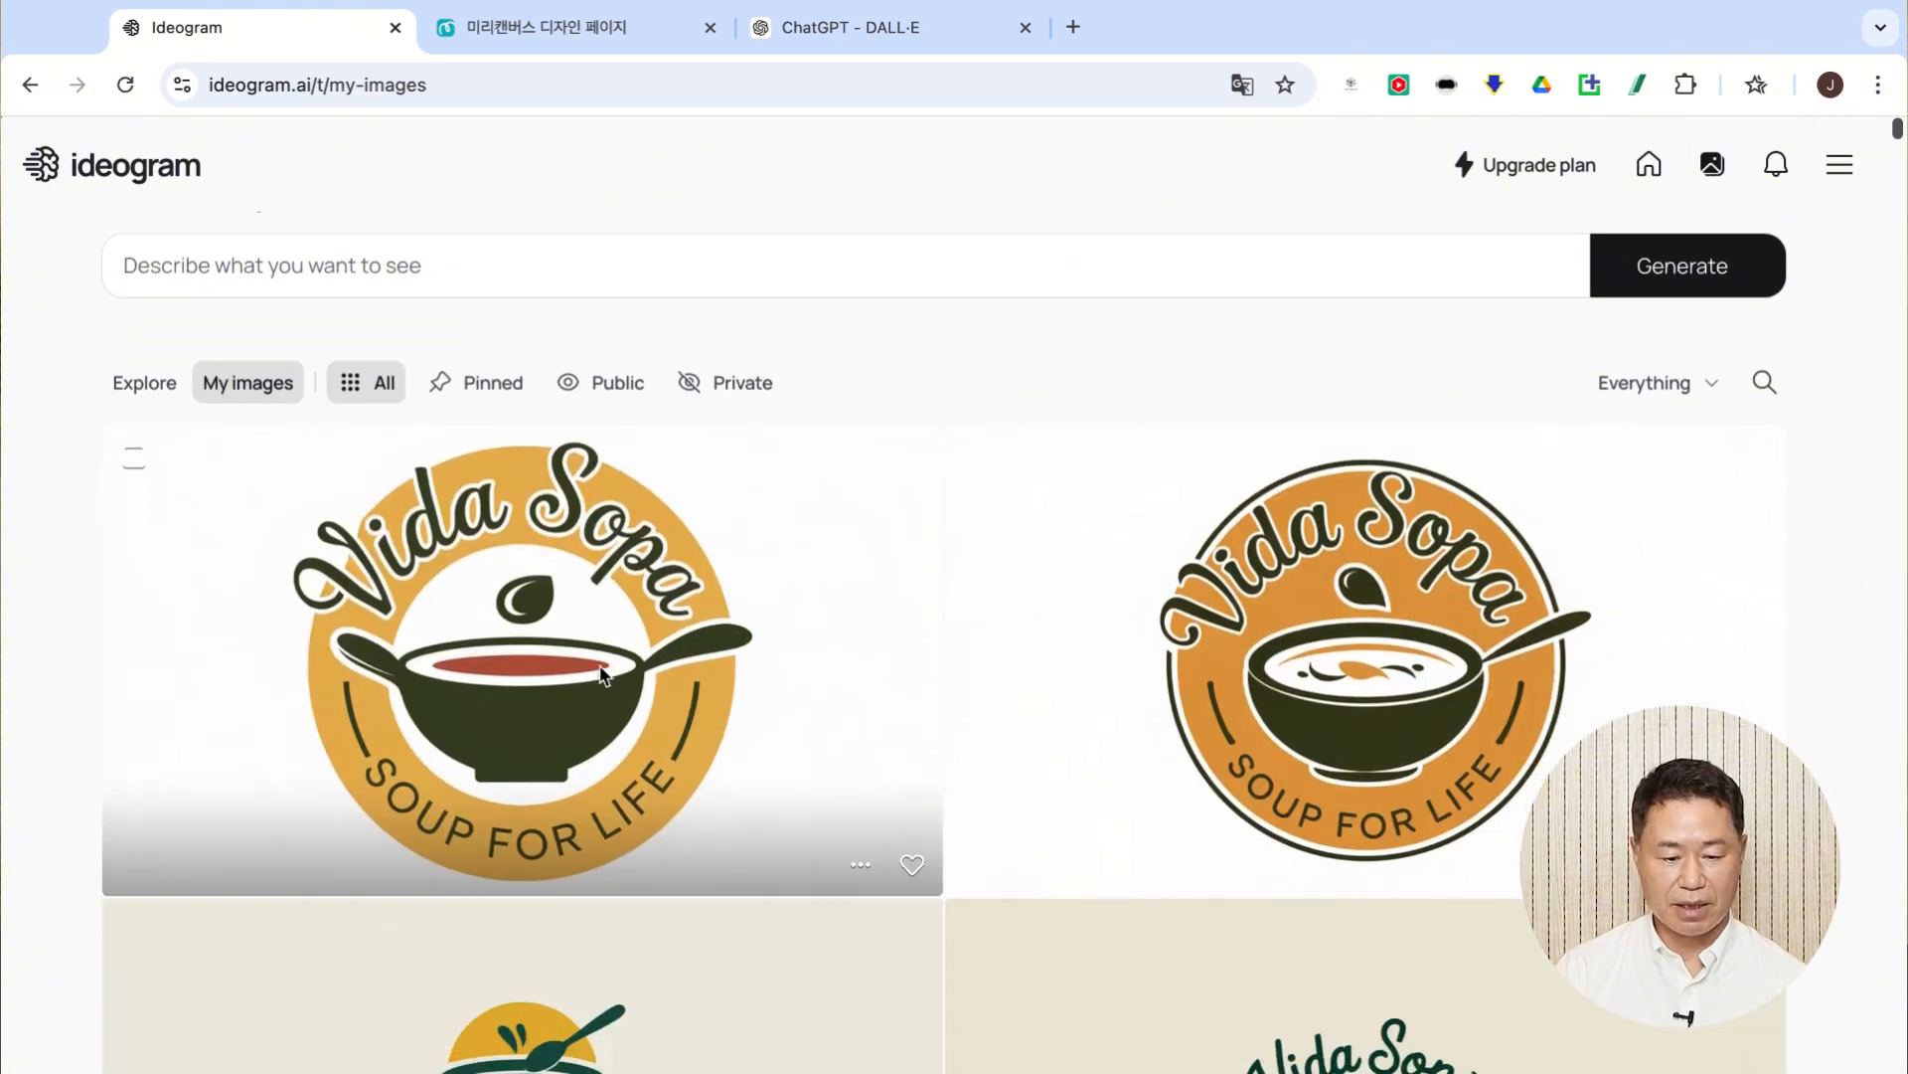
{"action": "scroll", "coordinate": [600, 675], "scroll_direction": "down", "scroll_amount": 4}
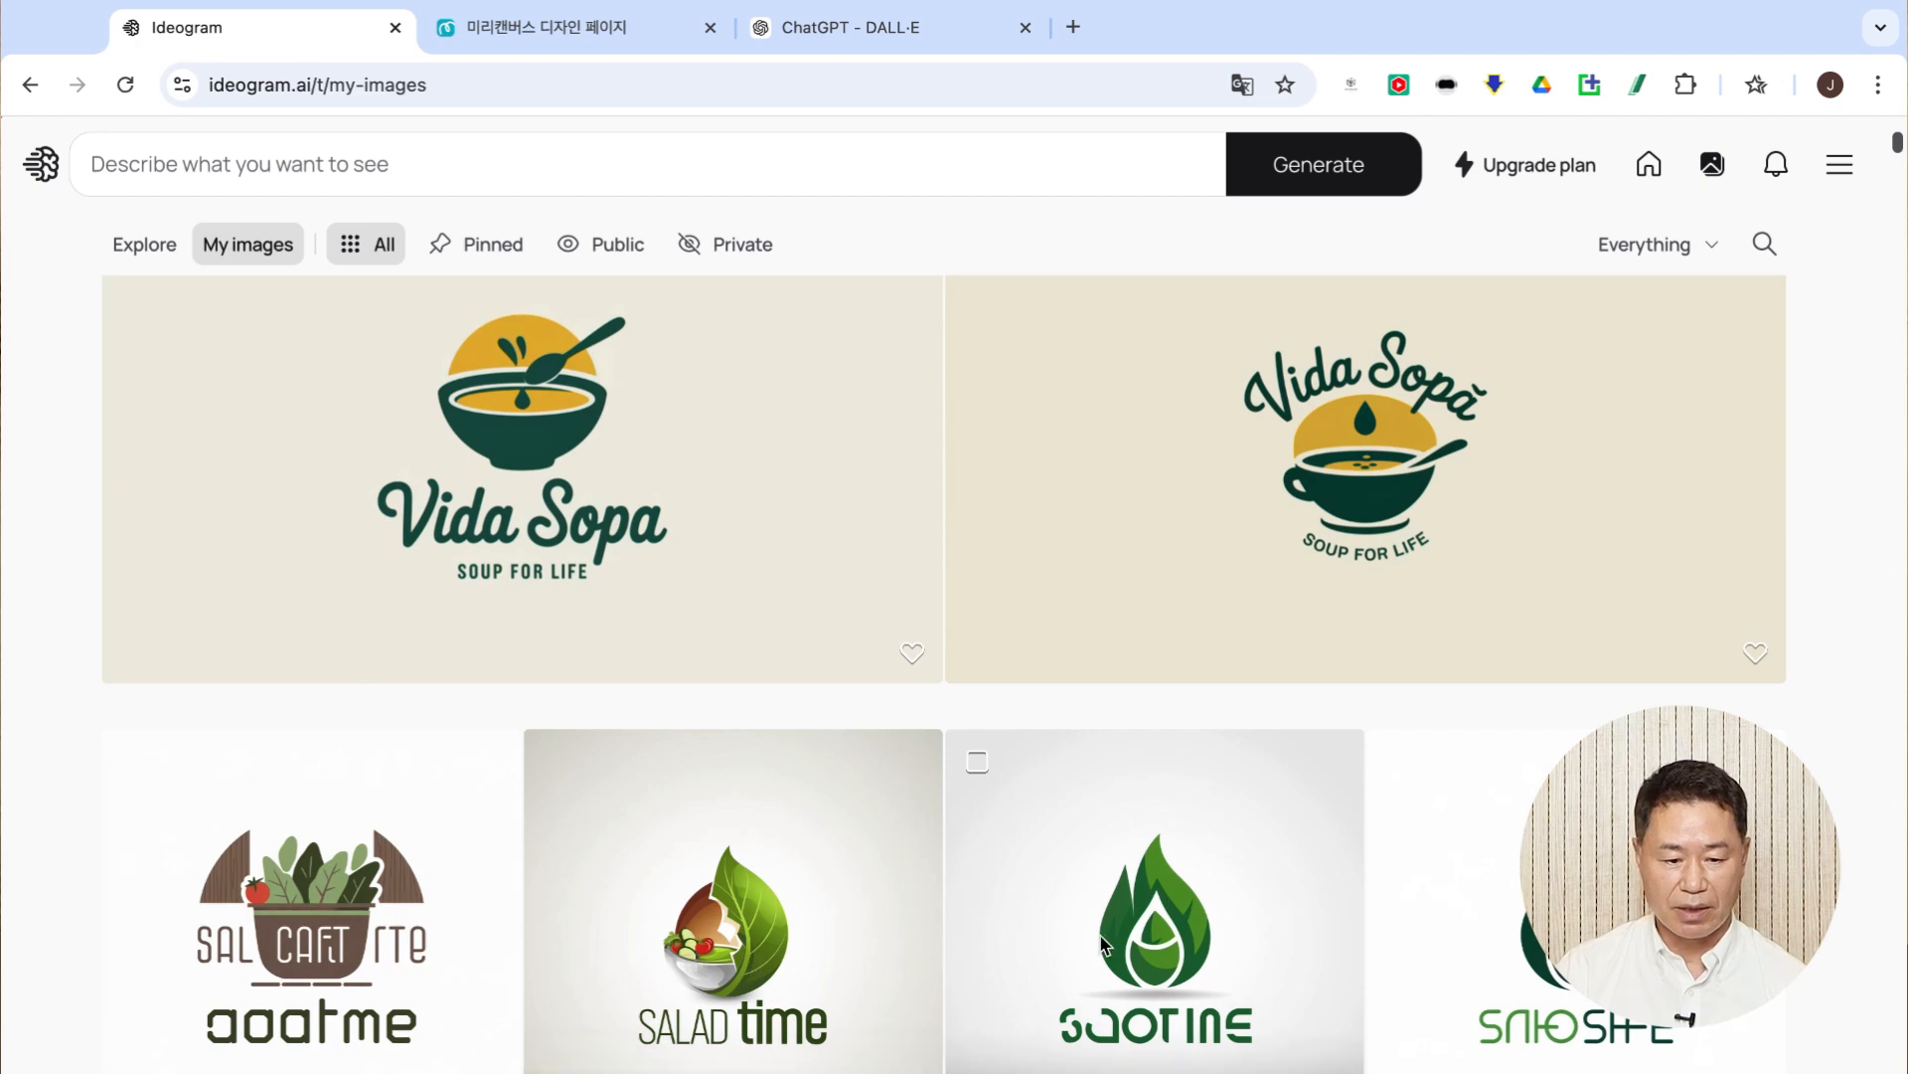
{"action": "left_click", "coordinate": [609, 535]}
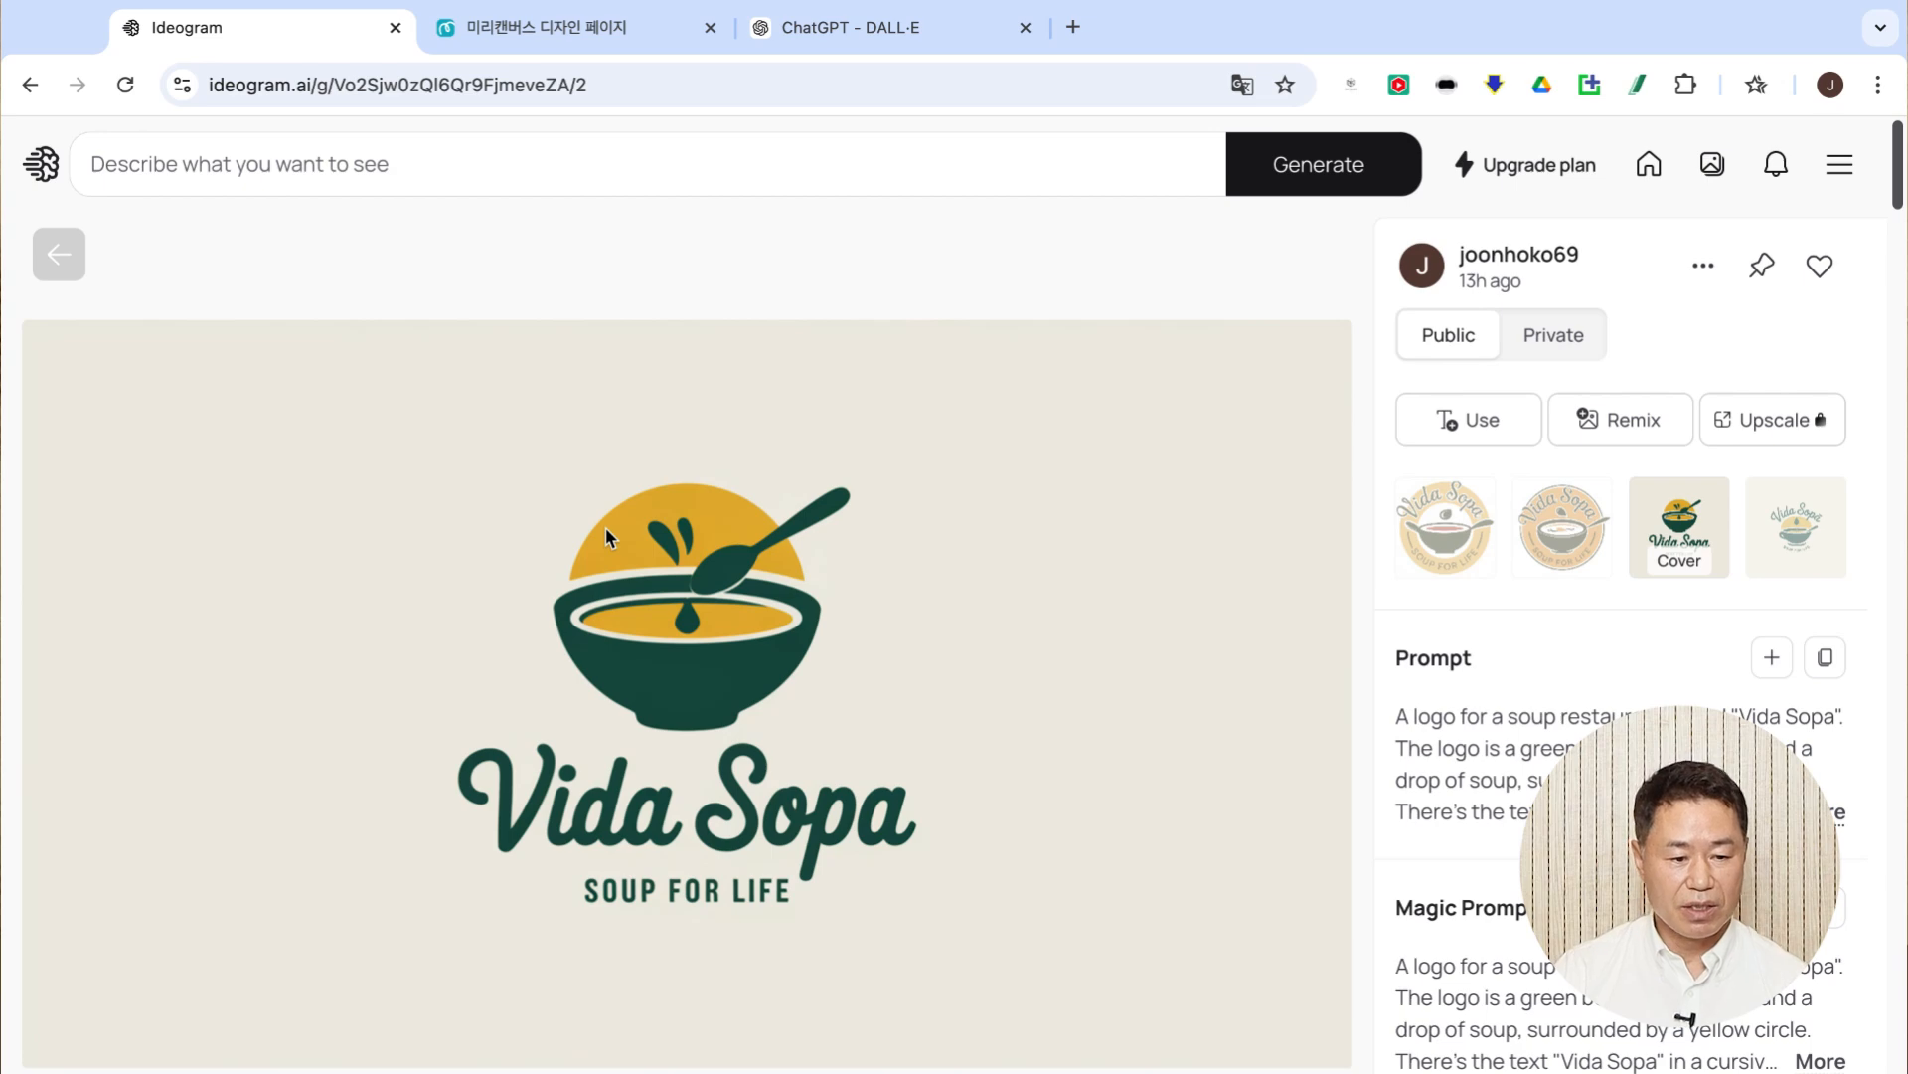
- Paste the copied Salad Time logo prompt into Ideogram's image description
{"action": "left_click", "coordinate": [186, 183]}
{"action": "right_click", "coordinate": [187, 183]}
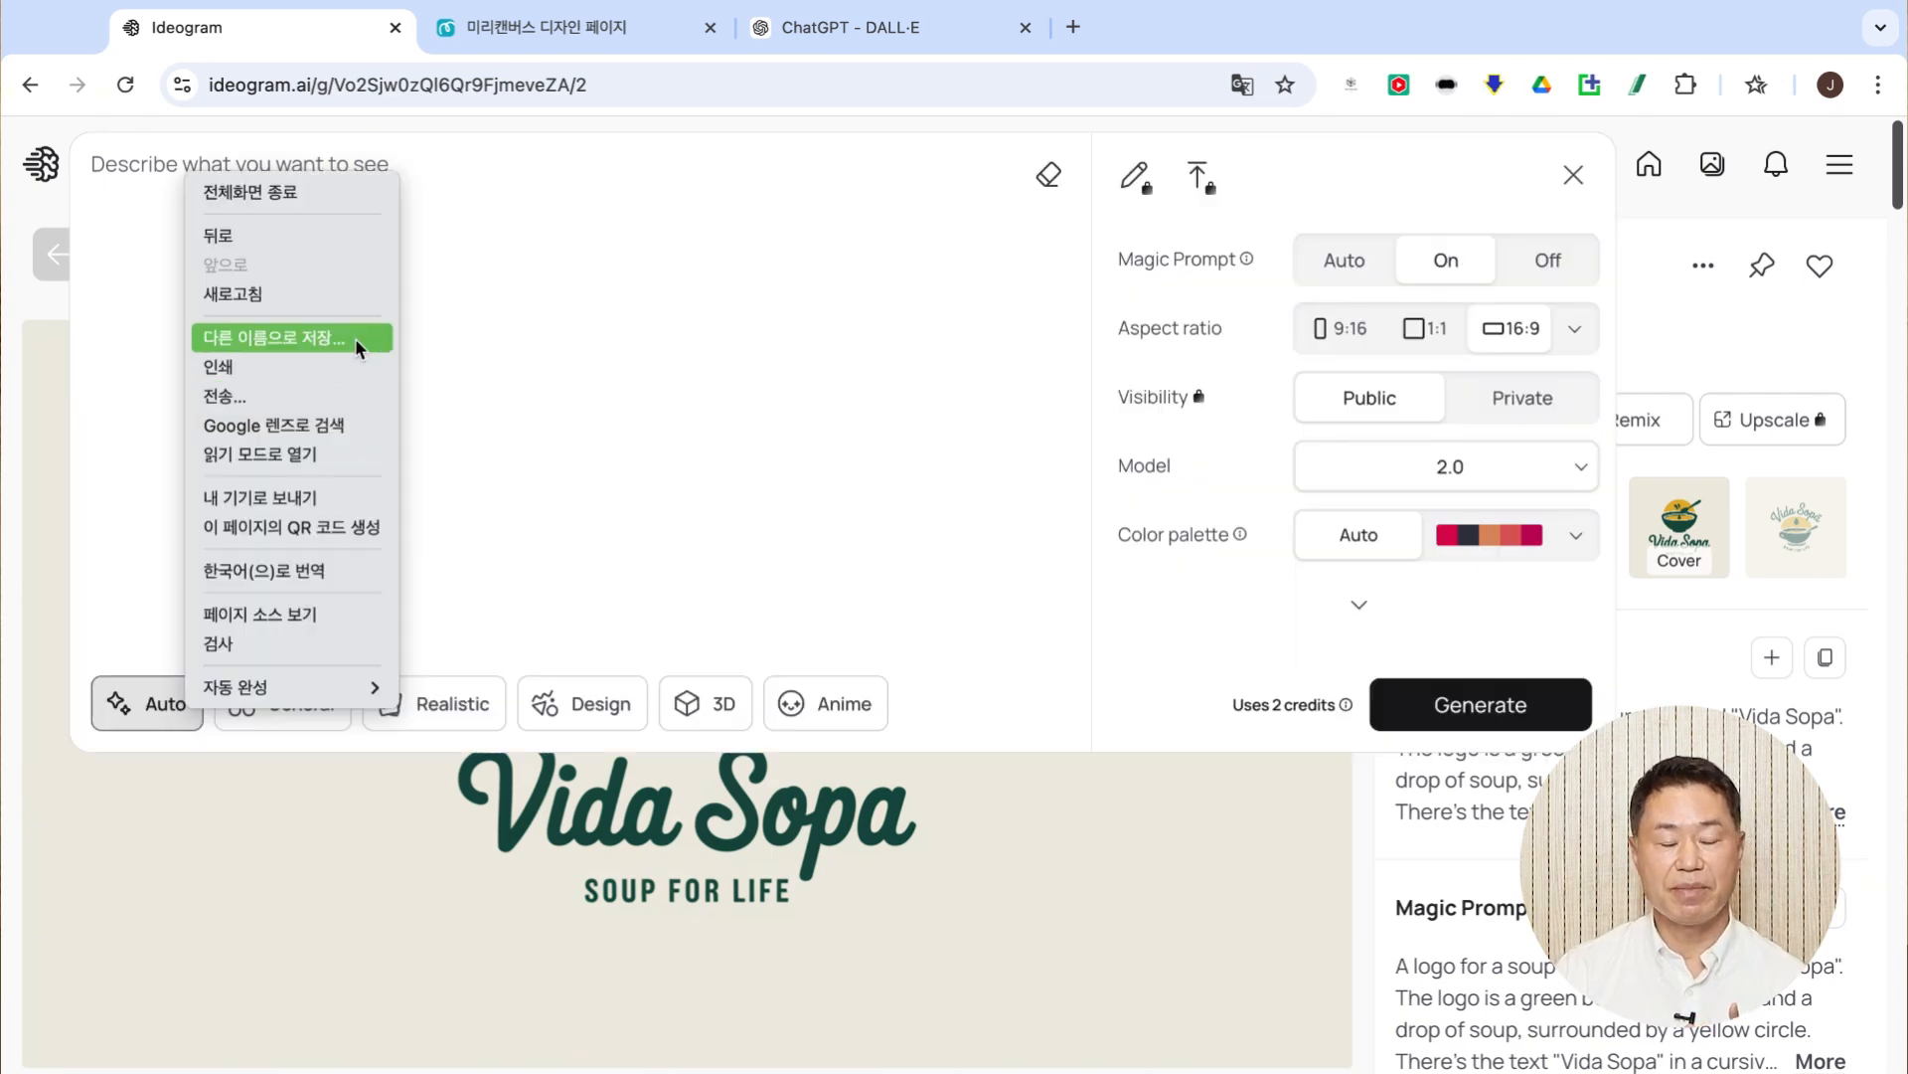
{"action": "left_click", "coordinate": [527, 279]}
{"action": "right_click", "coordinate": [264, 199]}
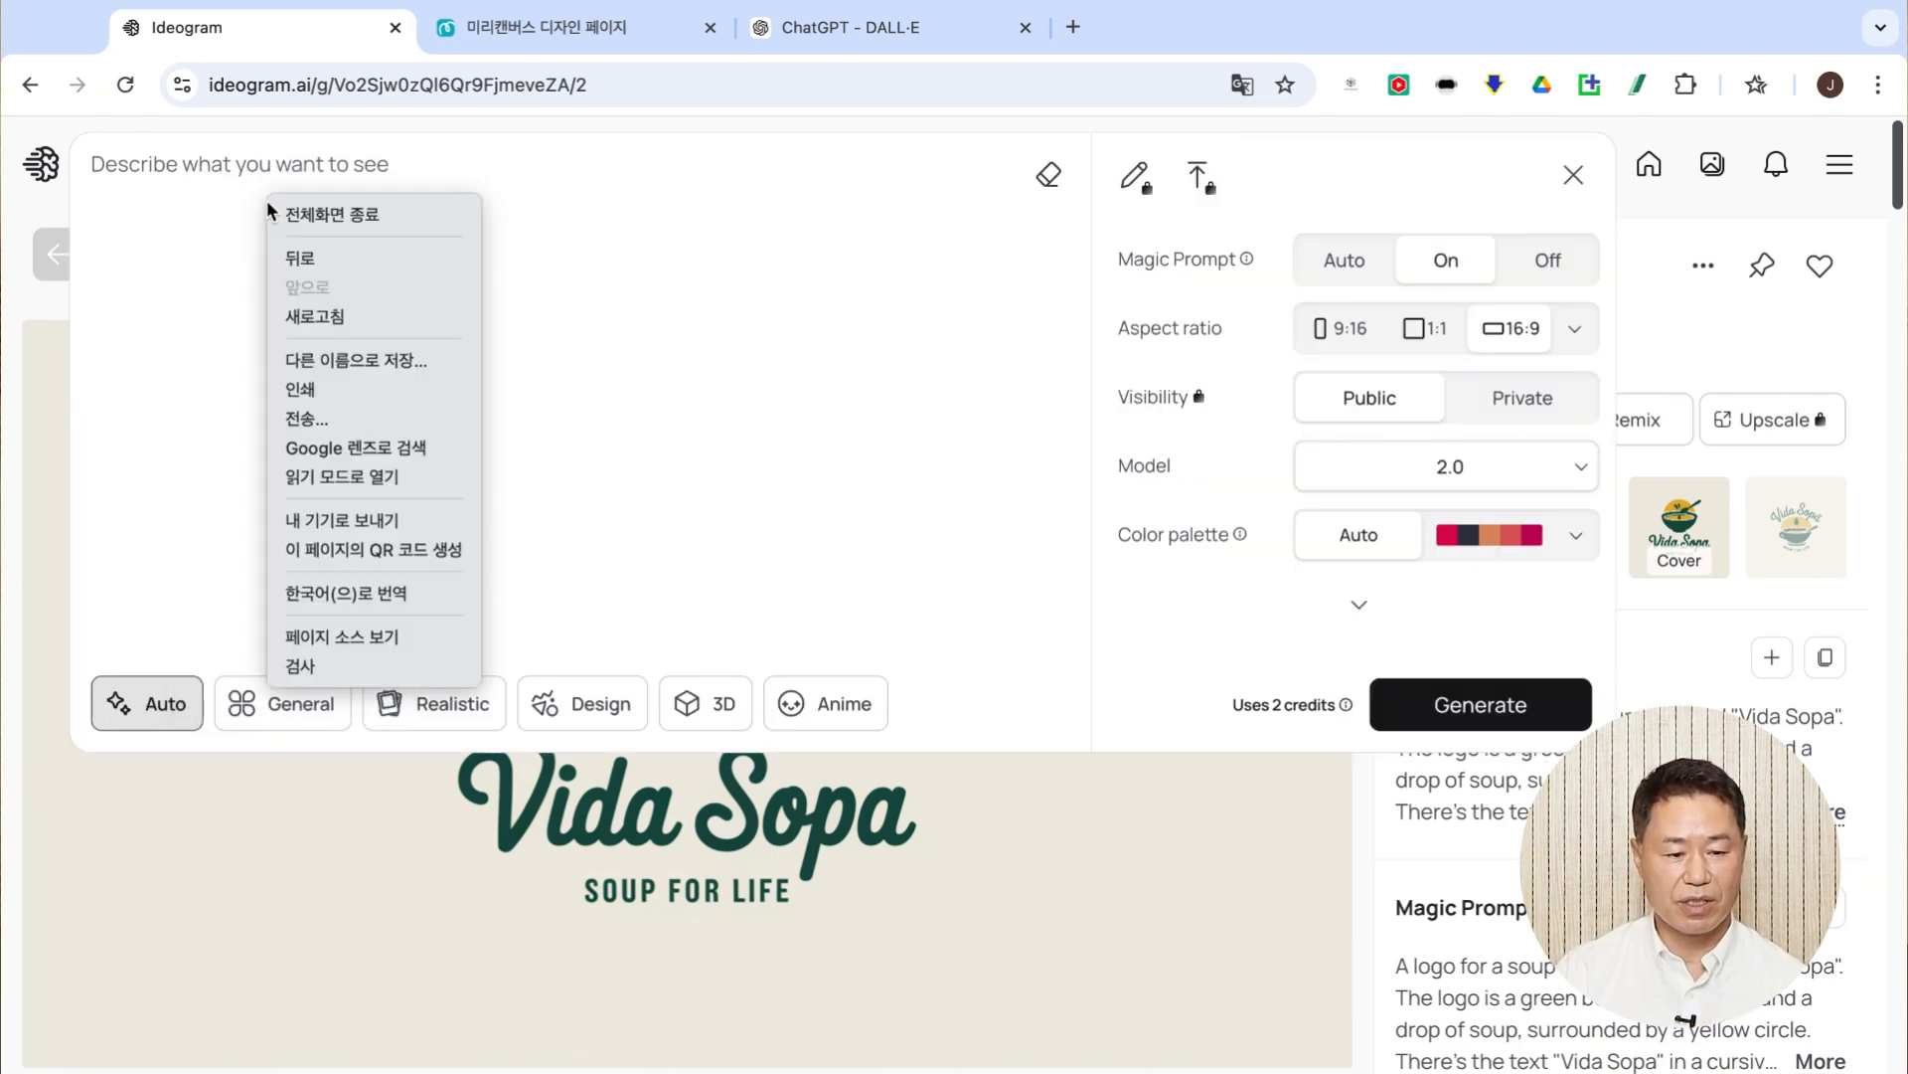
{"action": "left_click", "coordinate": [187, 165]}
{"action": "right_click", "coordinate": [187, 165]}
{"action": "left_click", "coordinate": [287, 350]}
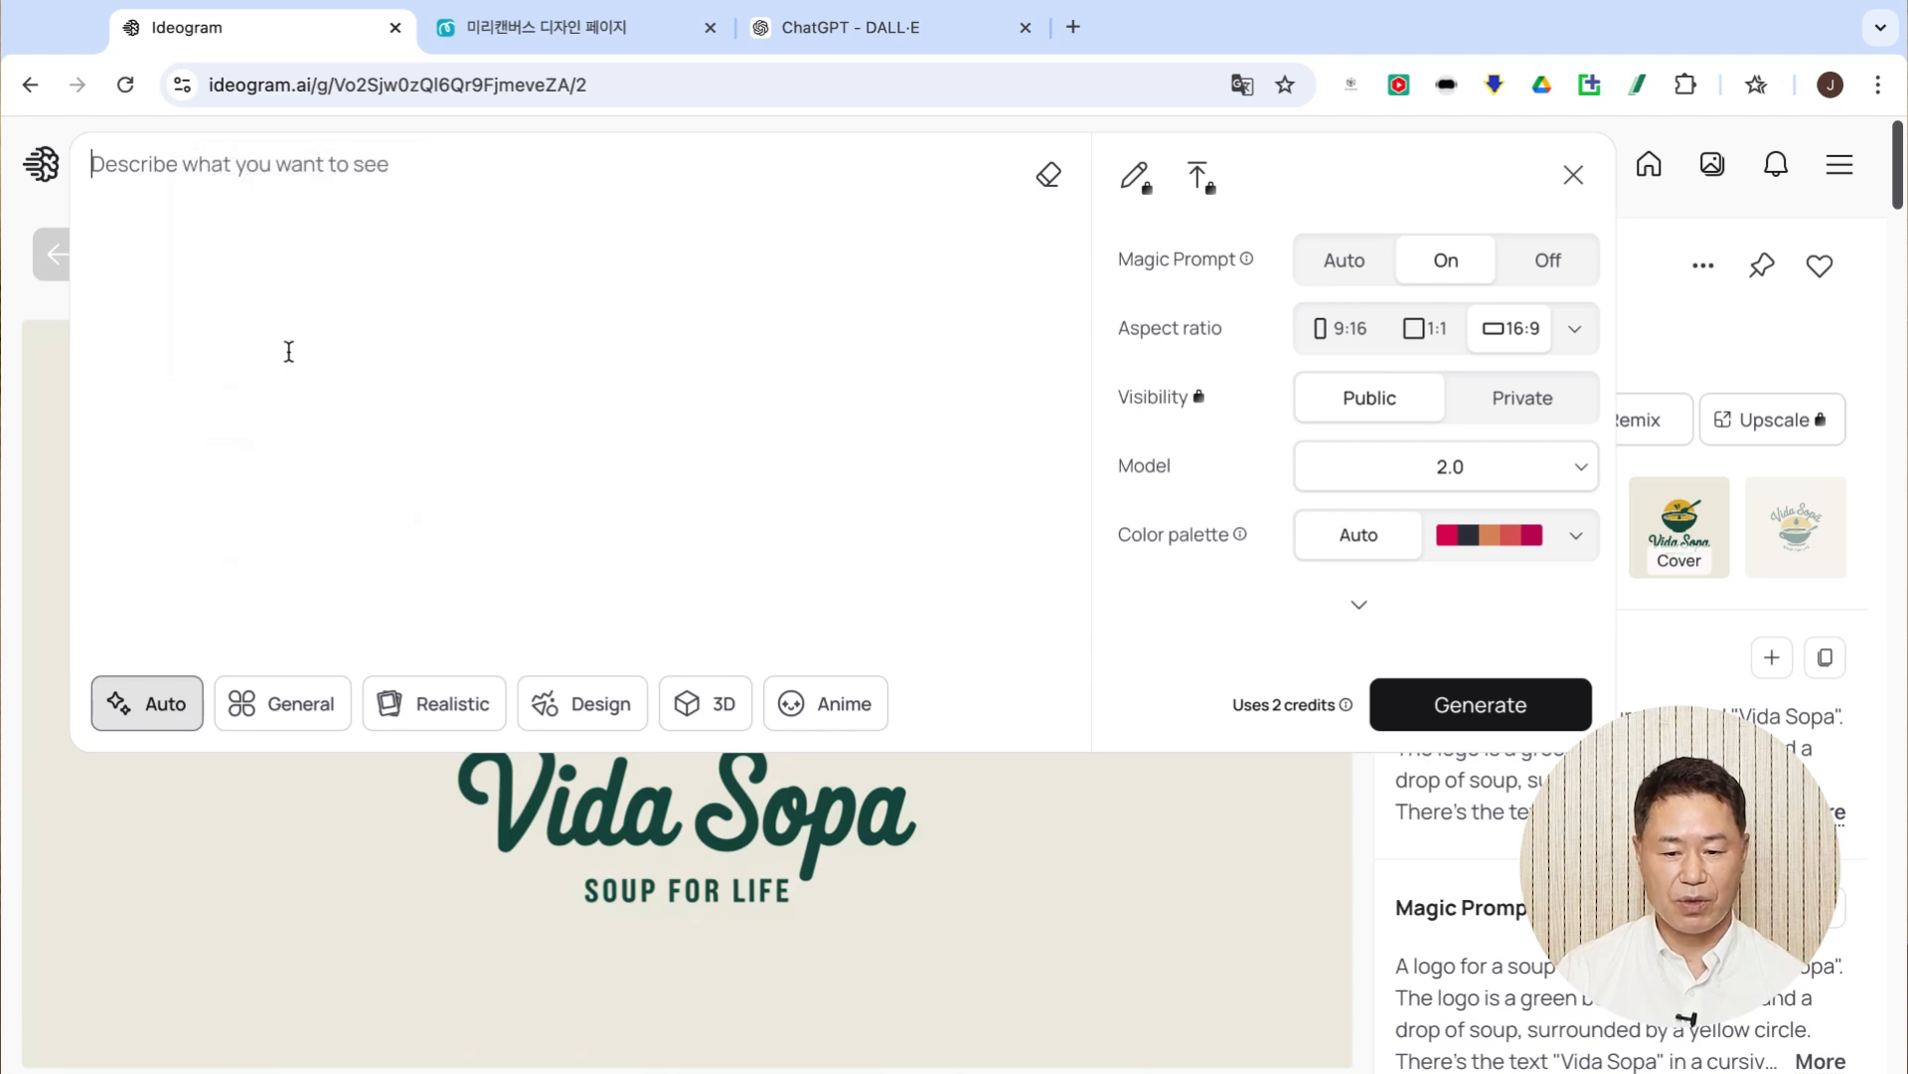
- Collapse the prompt editor and load the Vida Sopa logo as the source for a Remix
{"action": "left_click", "coordinate": [1675, 343]}
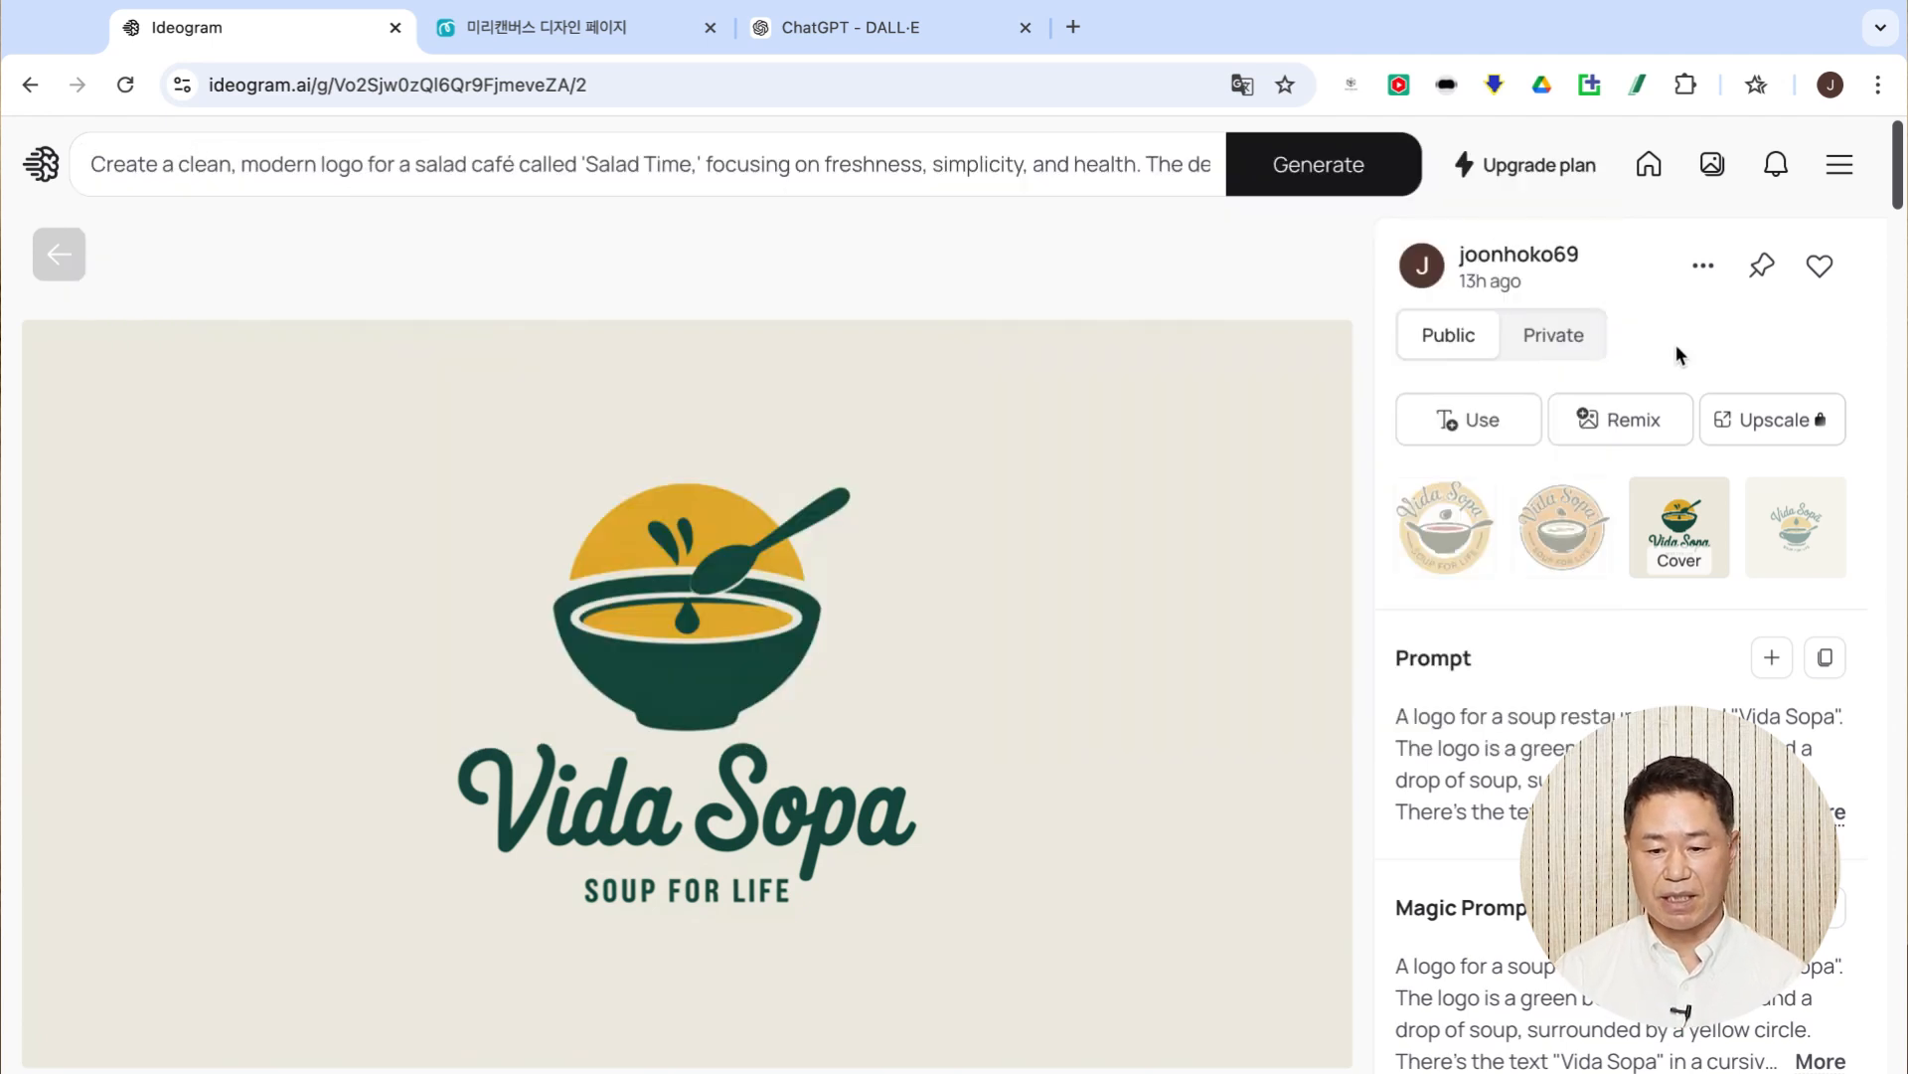
{"action": "left_click", "coordinate": [1632, 419]}
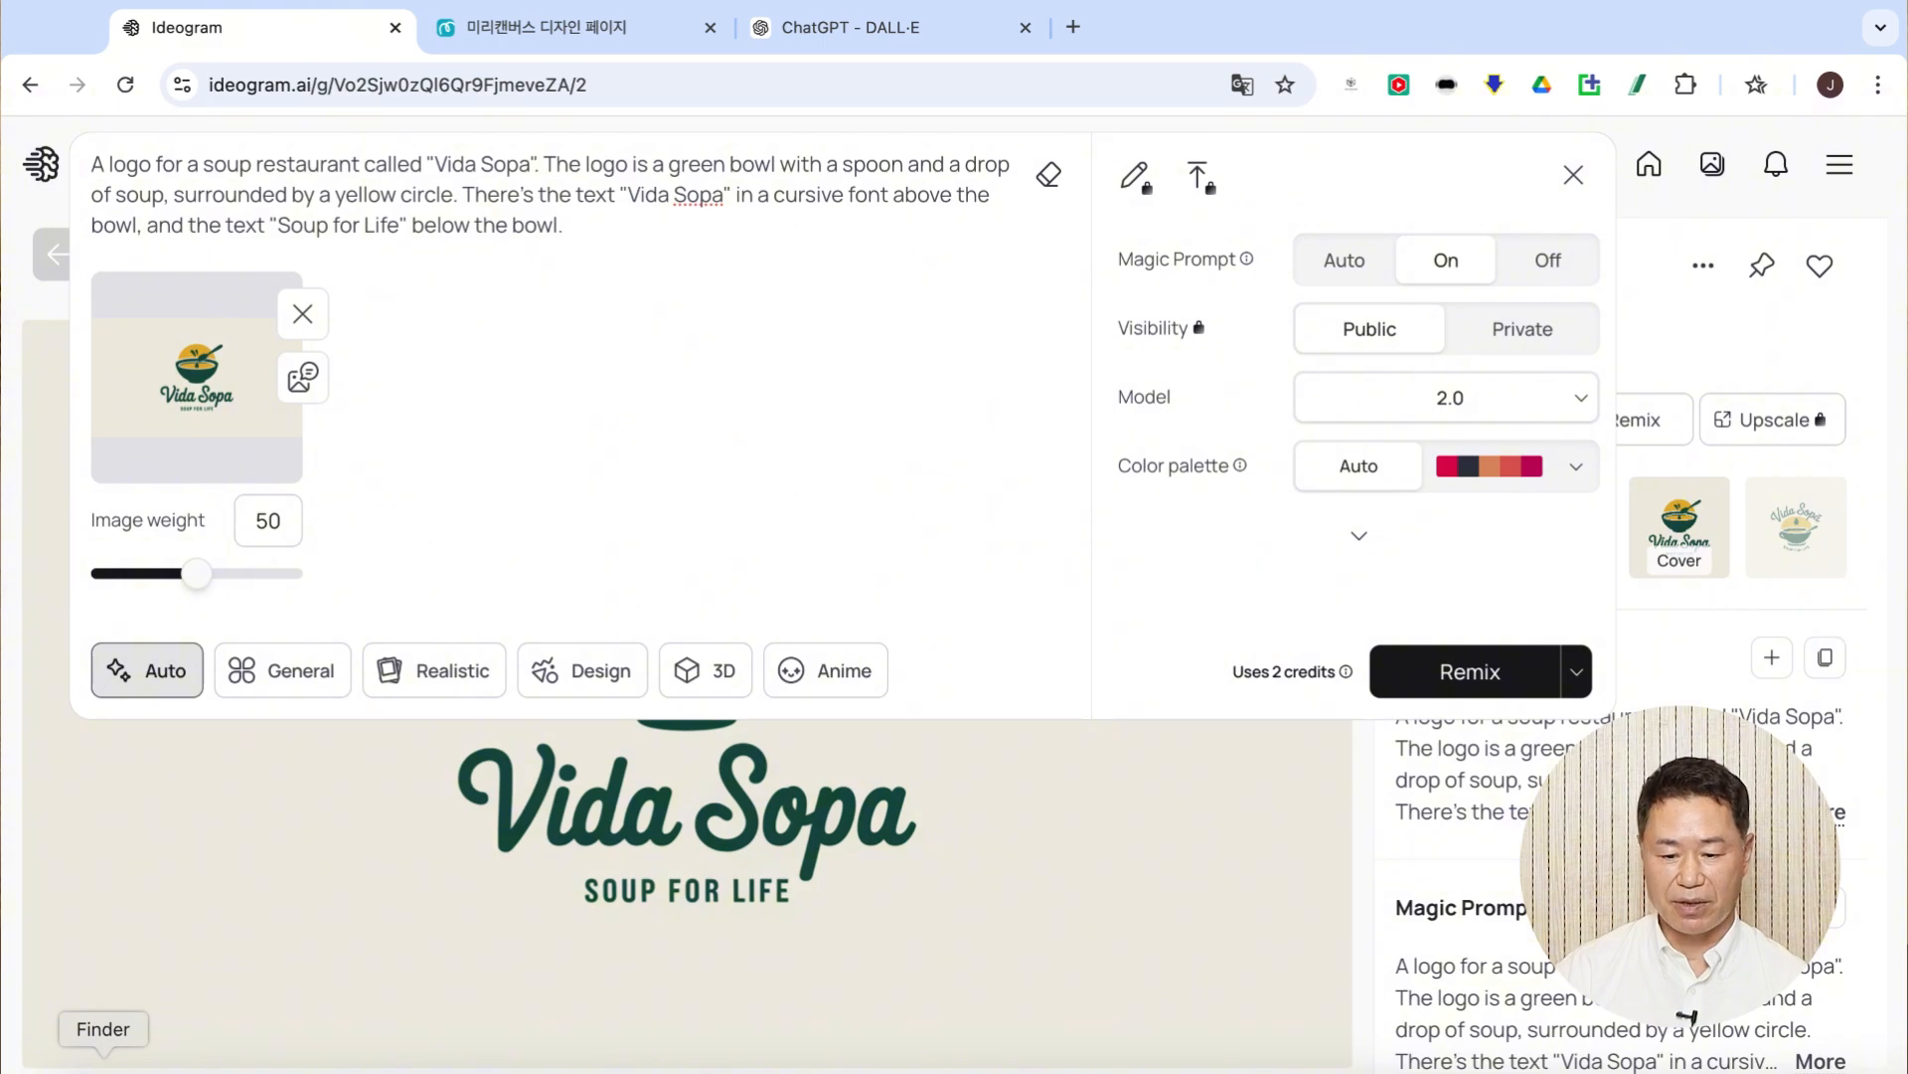
- Switch to Finder and preview the finished logo file 로고 1번 이디오그램.jpeg
{"action": "left_click", "coordinate": [103, 1061]}
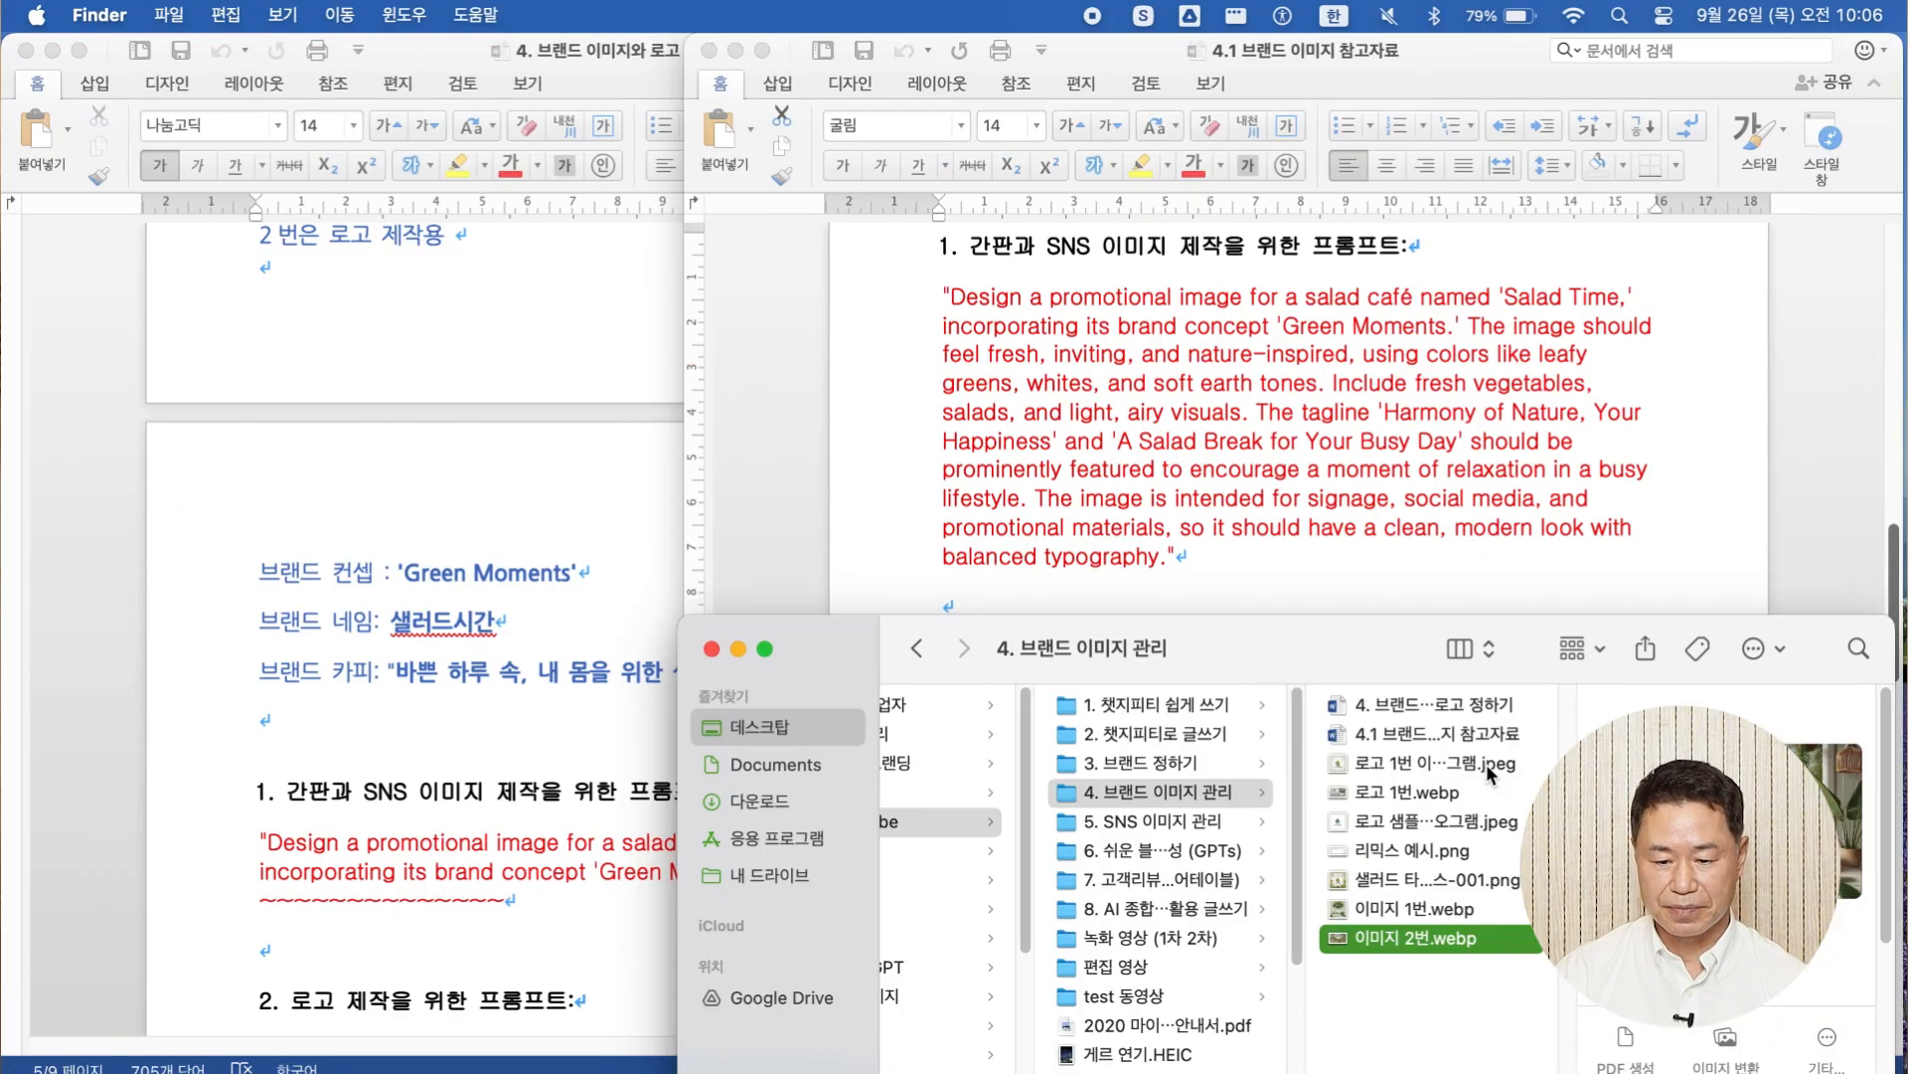
{"action": "left_click", "coordinate": [1376, 761]}
{"action": "double_click", "coordinate": [1376, 761]}
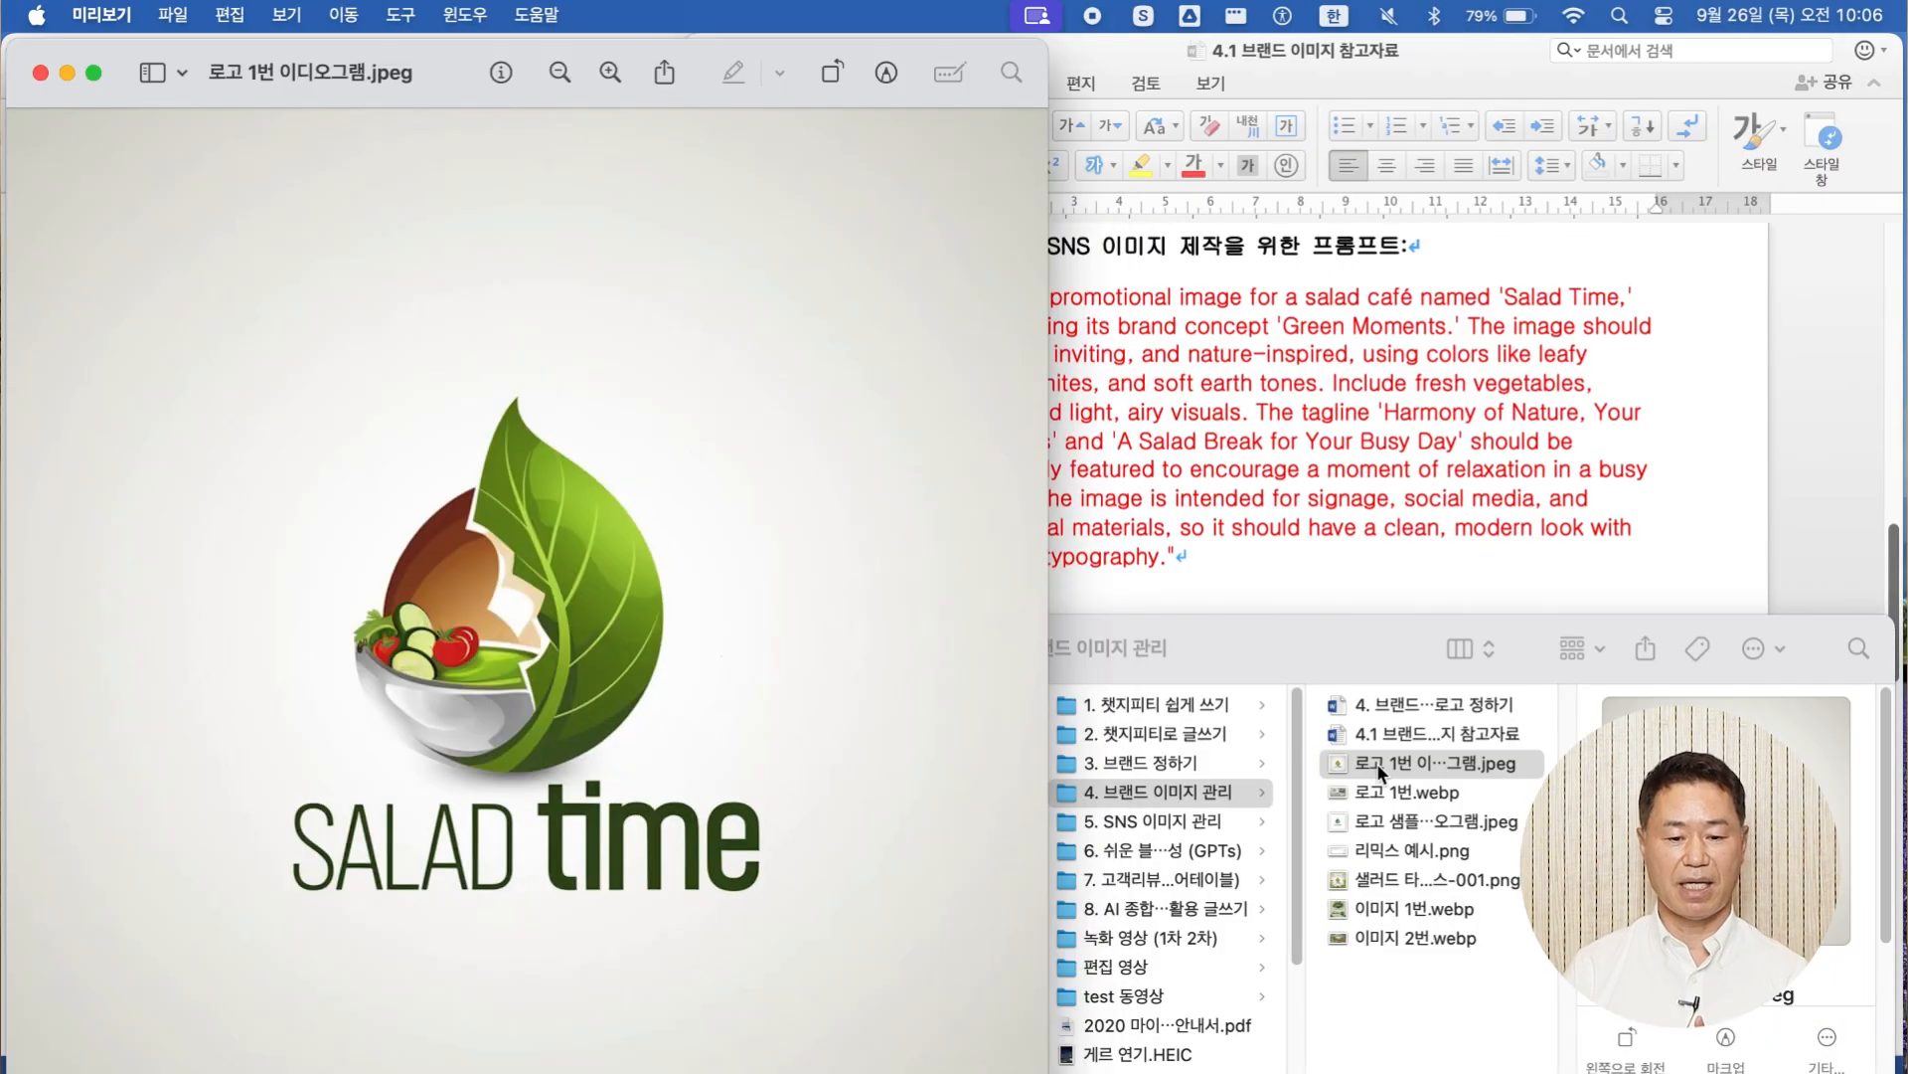
{"action": "left_click", "coordinate": [98, 71]}
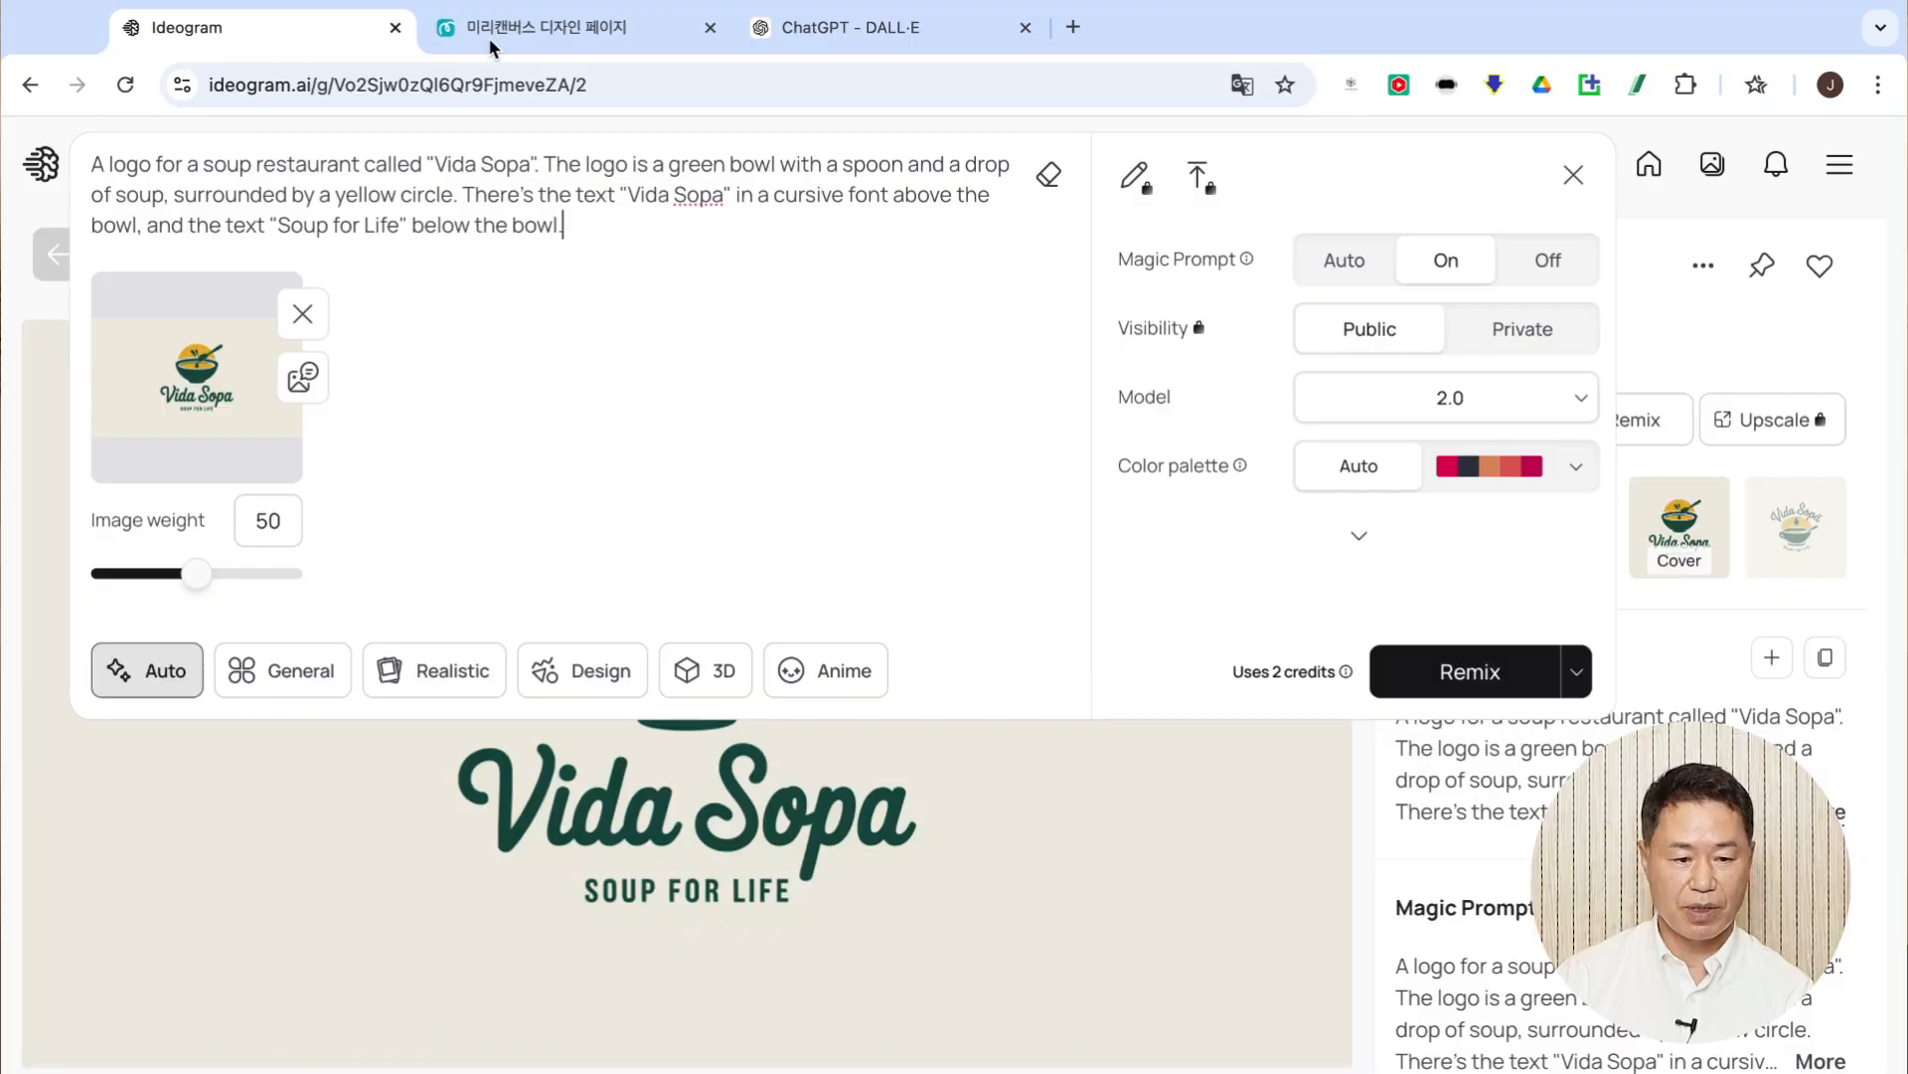
- Switch to the MiriCanvas design page in Chrome
{"action": "left_click", "coordinate": [553, 29]}
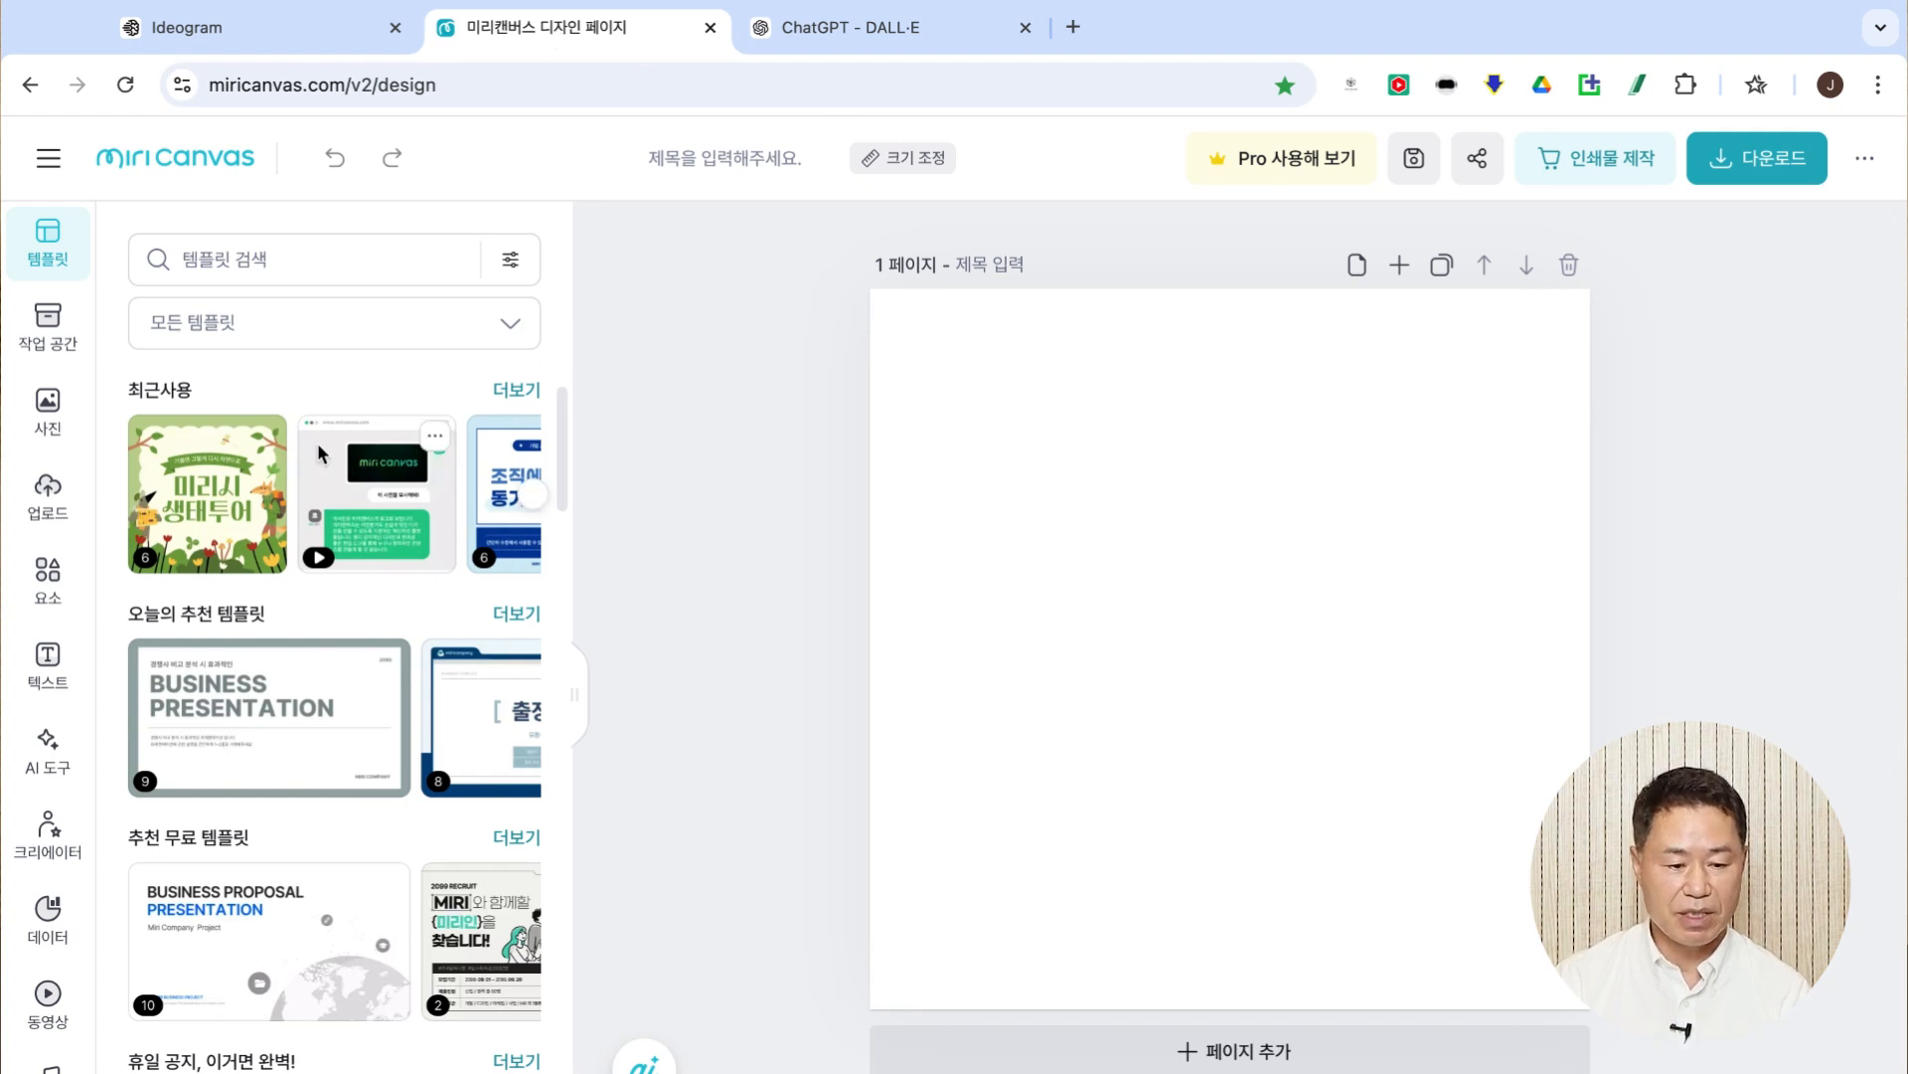
- Apply the first page of the green 미리시 생태투어 template to the blank page and delete its large title
{"action": "left_click", "coordinate": [236, 463]}
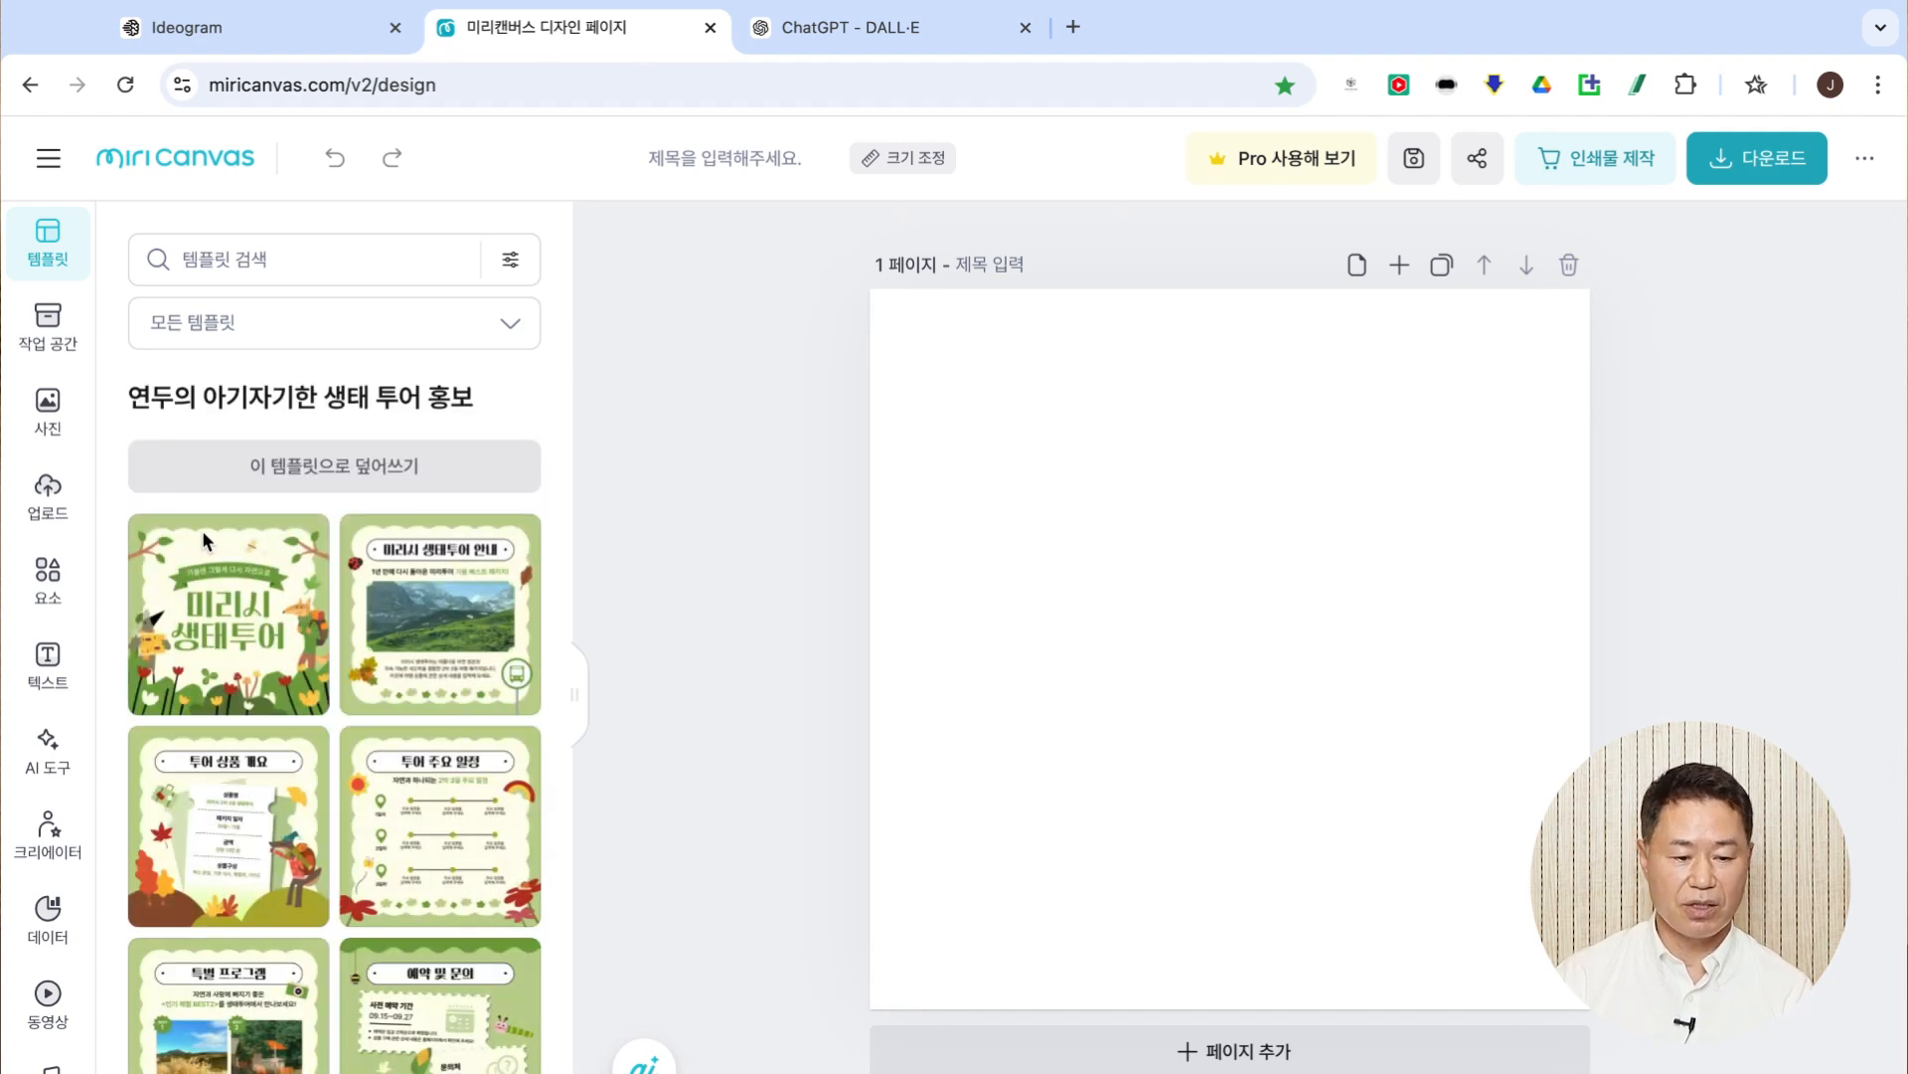
{"action": "left_click", "coordinate": [211, 661]}
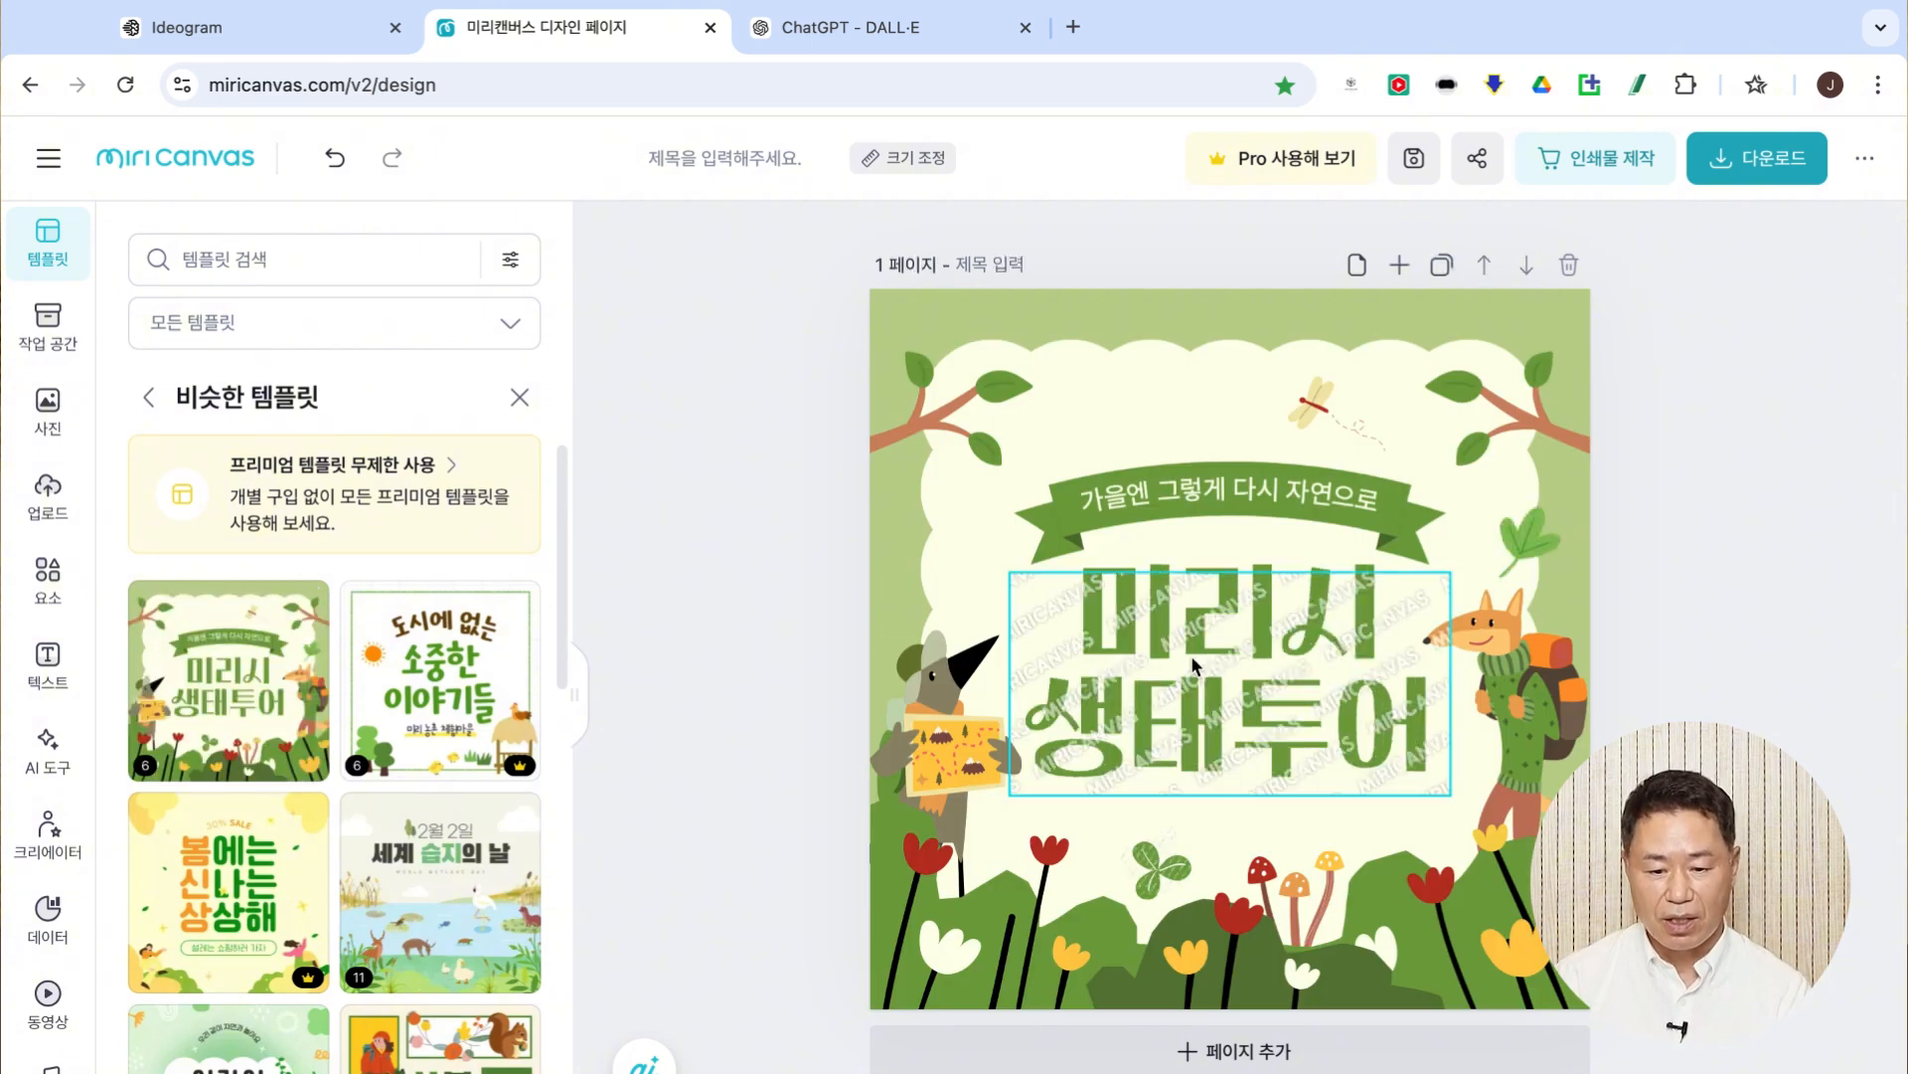
{"action": "left_click", "coordinate": [1211, 624]}
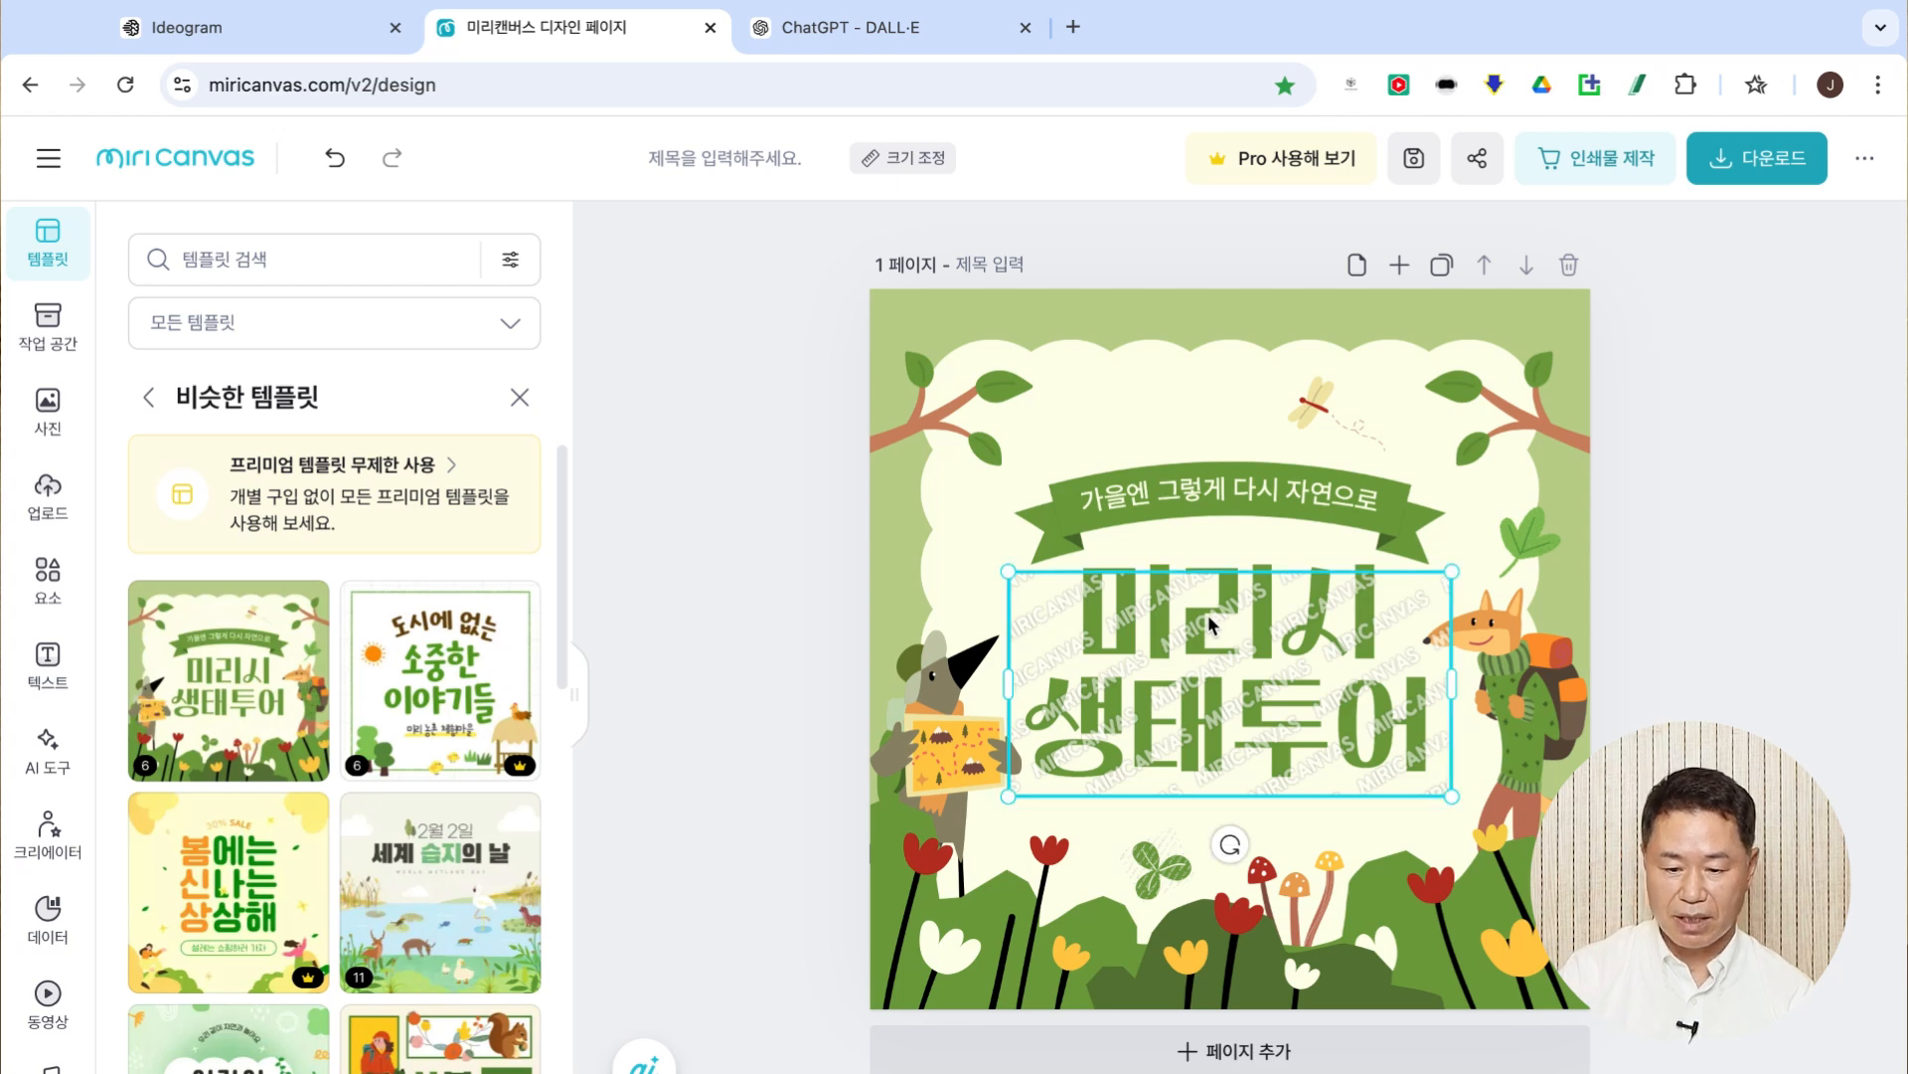
{"action": "key", "text": "Delete"}
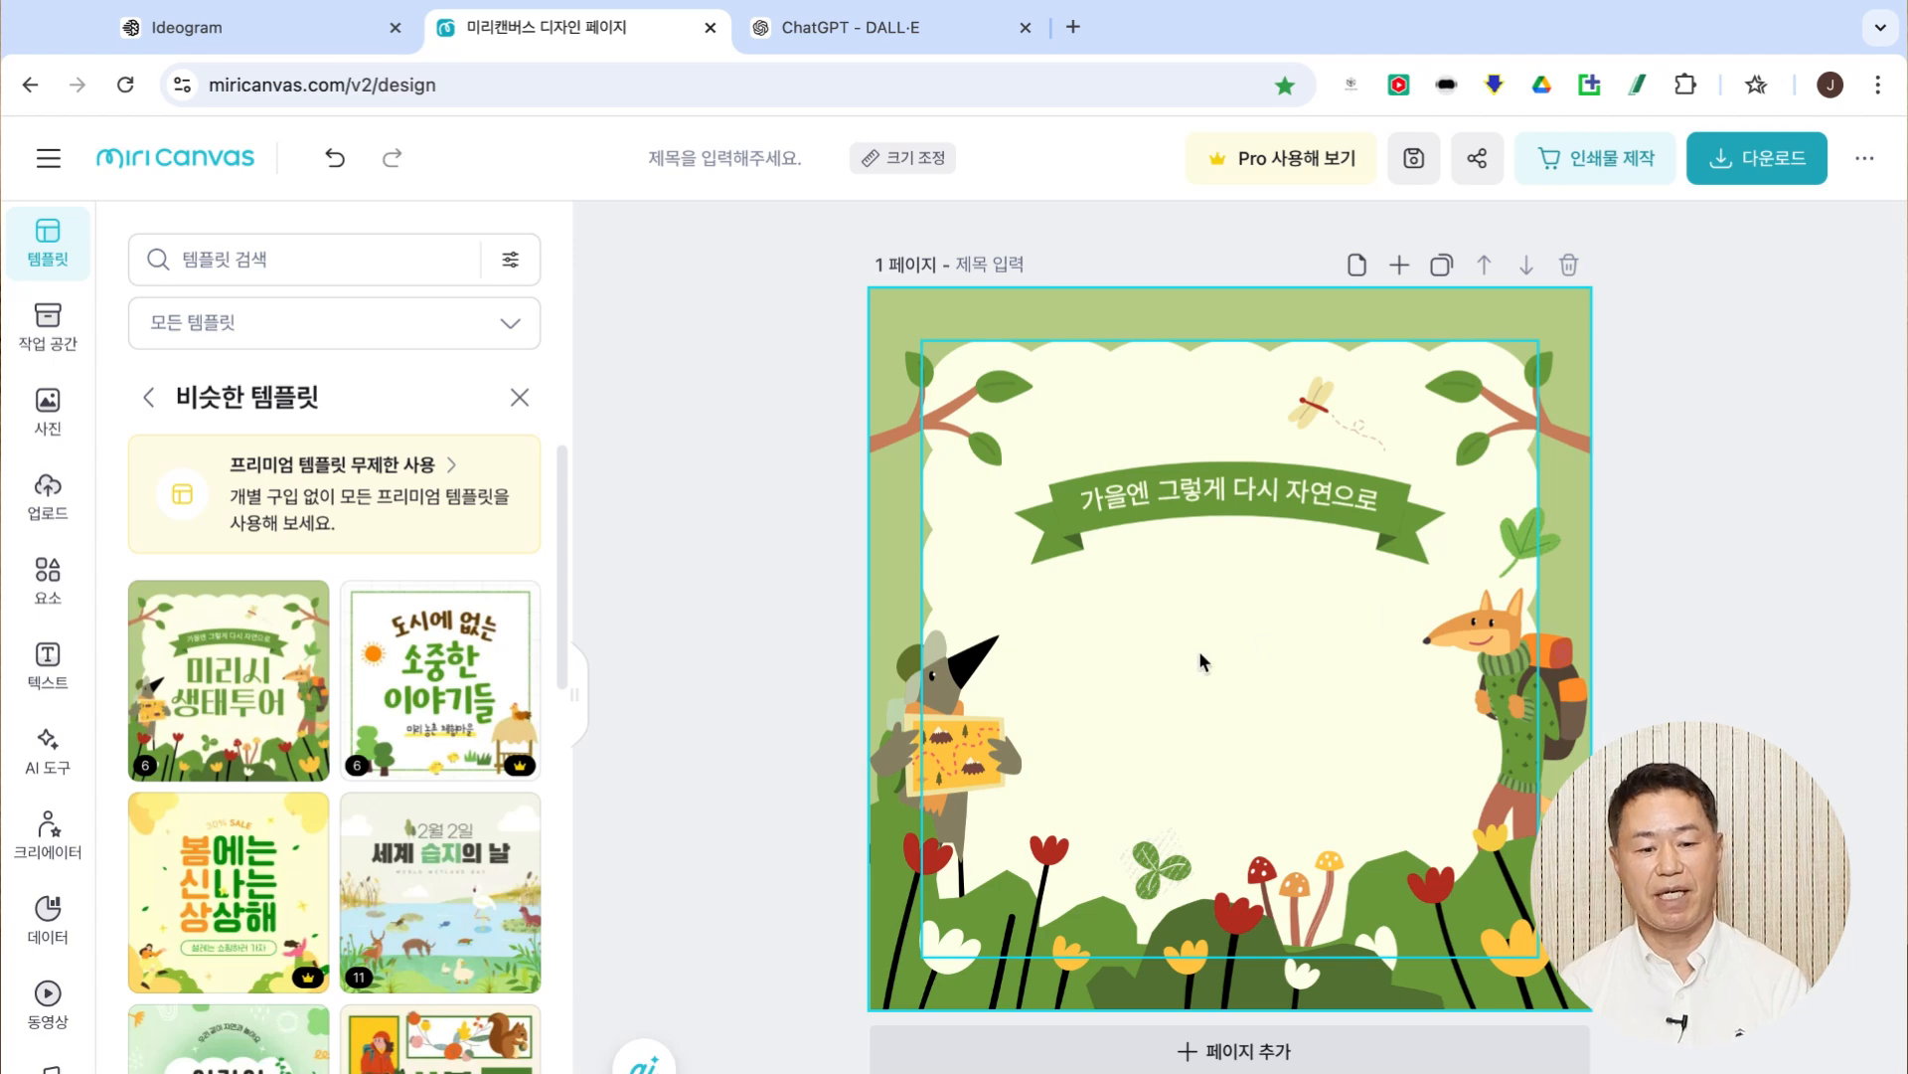
{"action": "left_click", "coordinate": [1197, 650]}
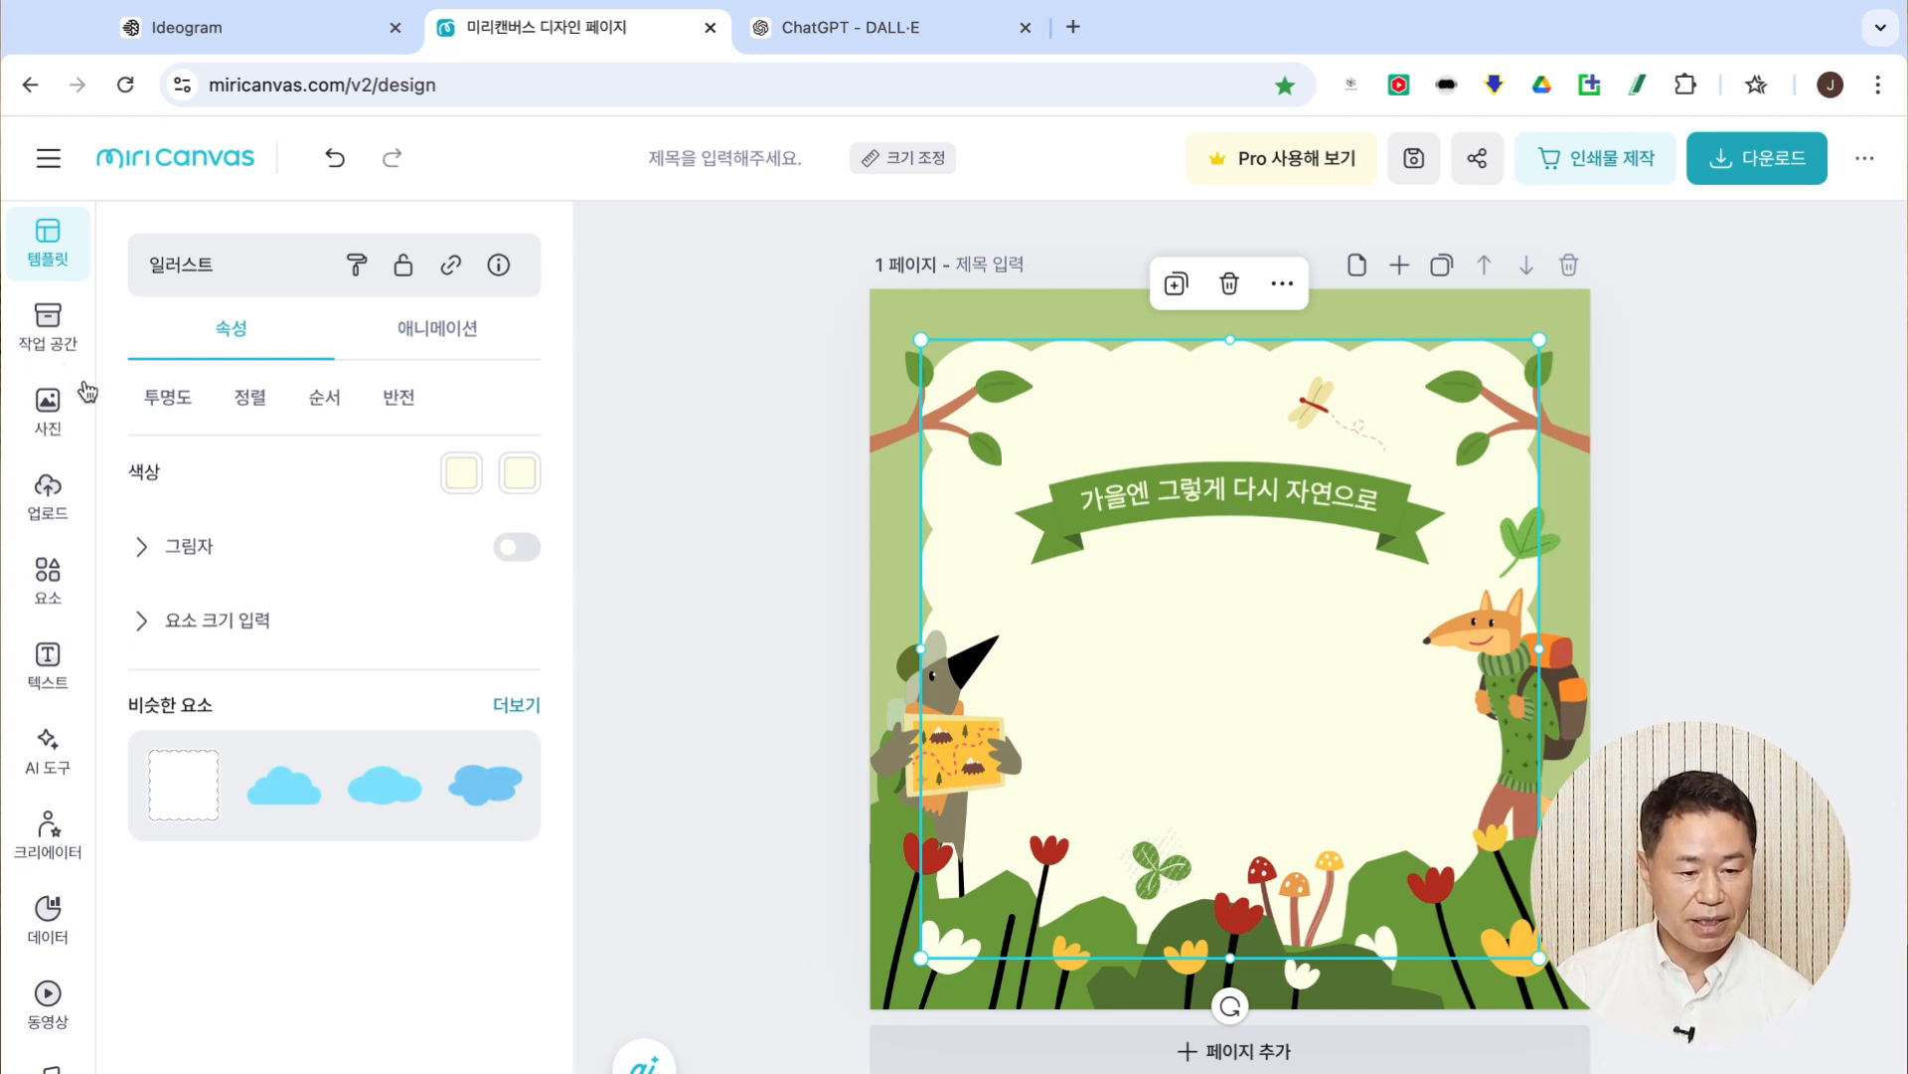
- Add two overlapping copies of the uploaded Salad Time logo image to the centre of the page
{"action": "left_click", "coordinate": [52, 502]}
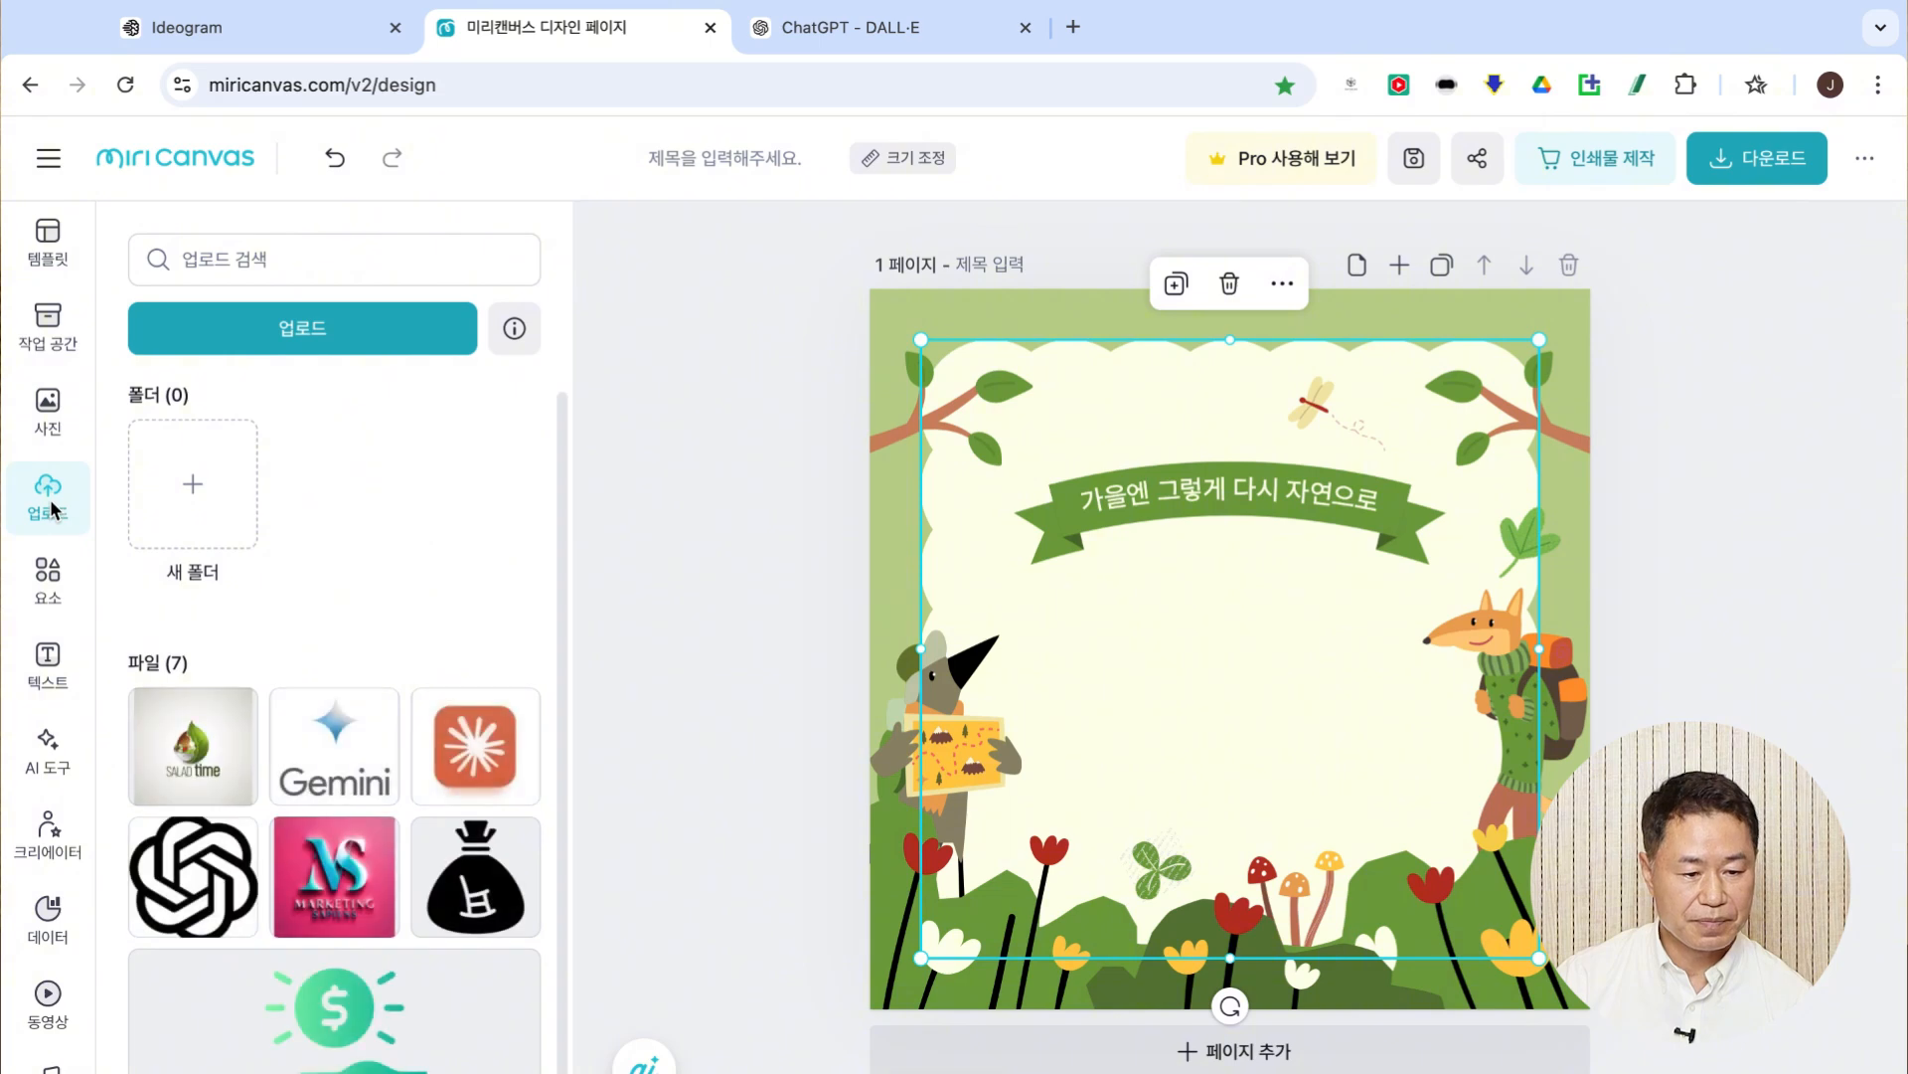
{"action": "left_click", "coordinate": [207, 748]}
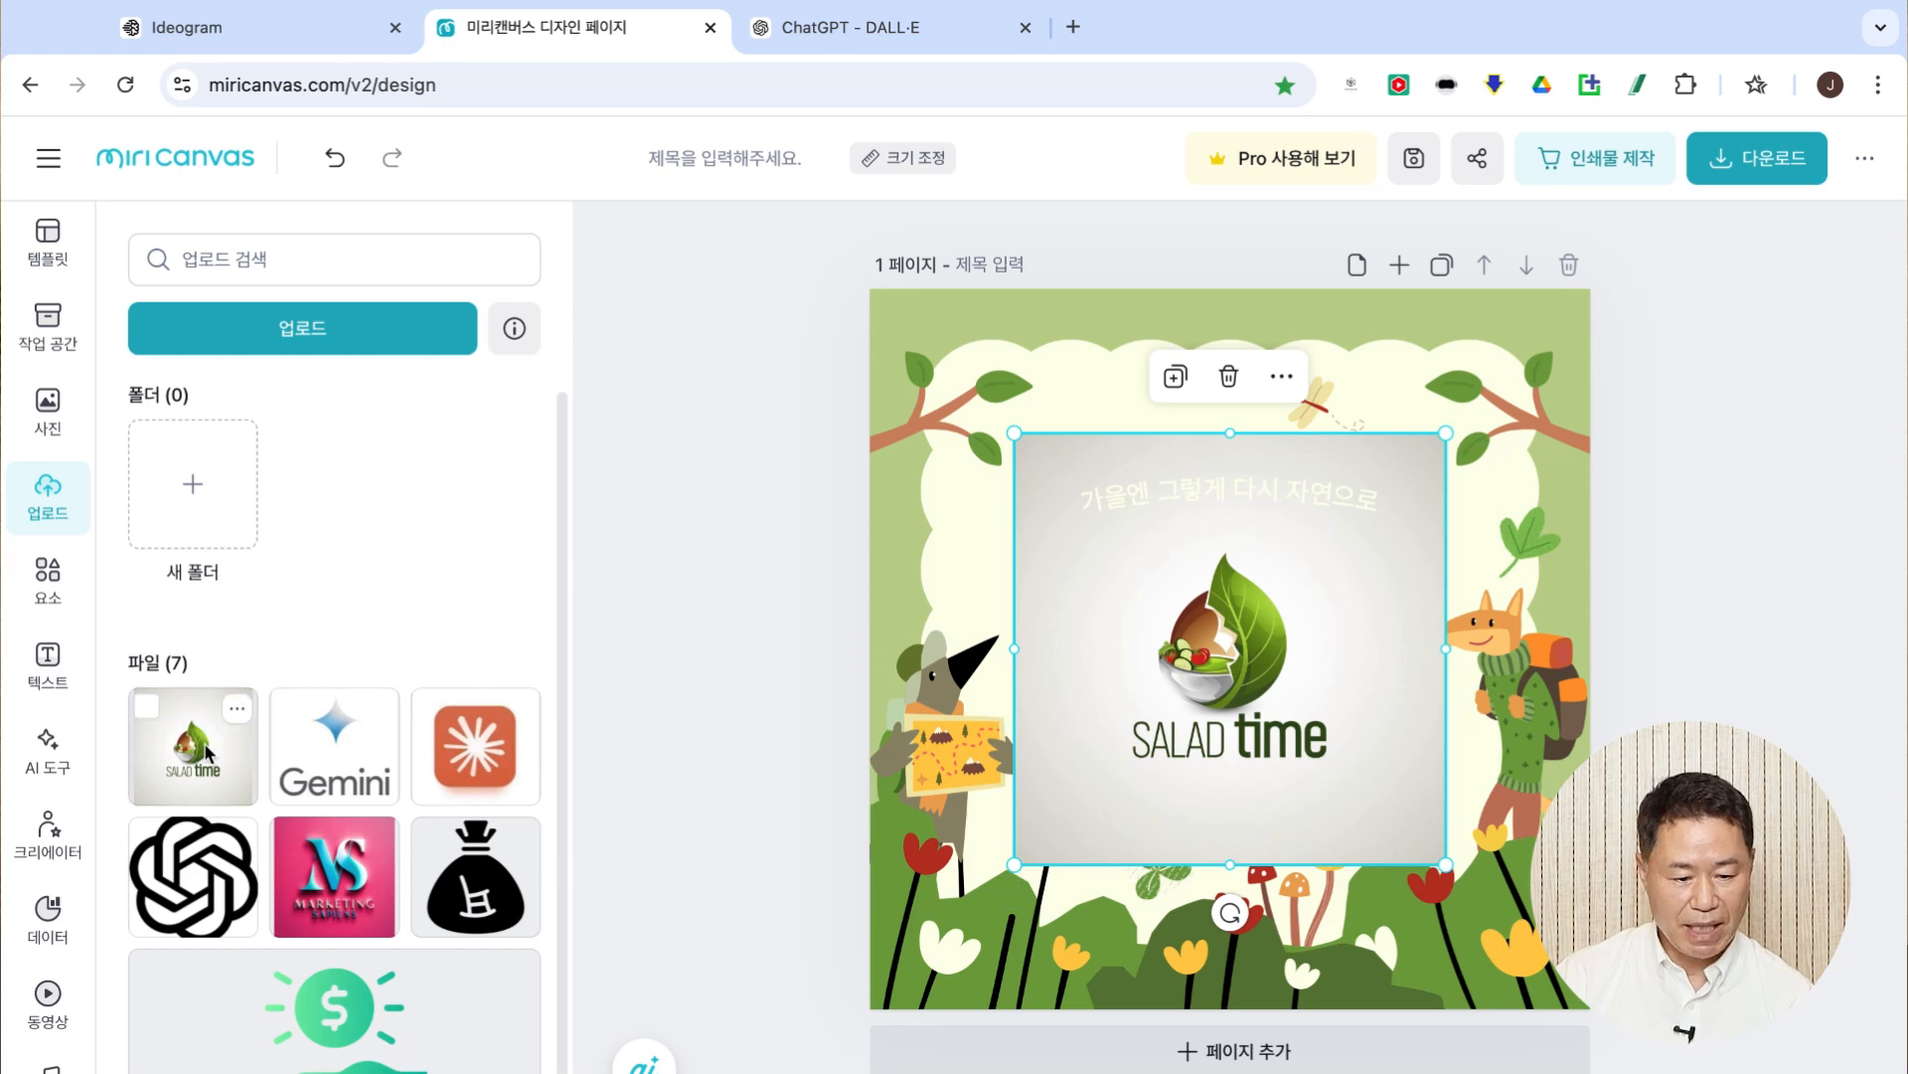
{"action": "left_click", "coordinate": [208, 753]}
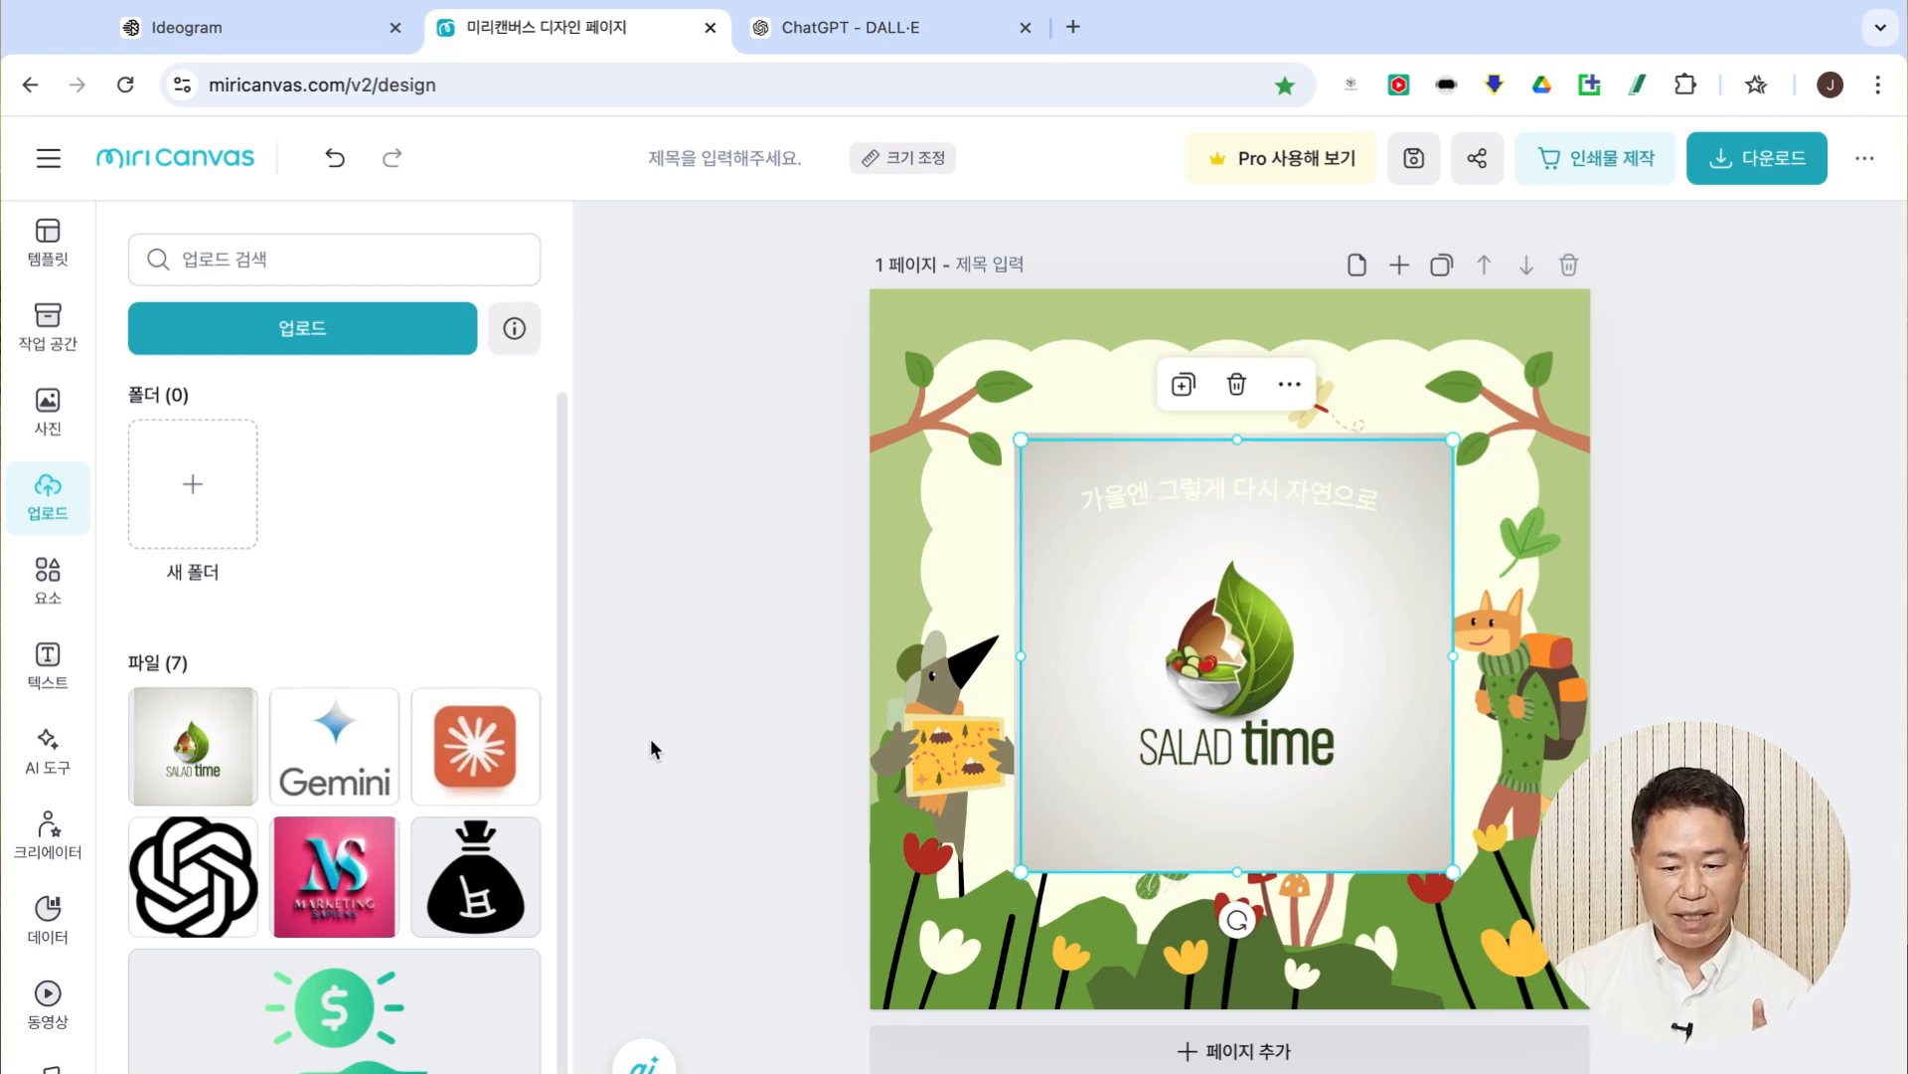
{"action": "left_click", "coordinate": [1126, 673]}
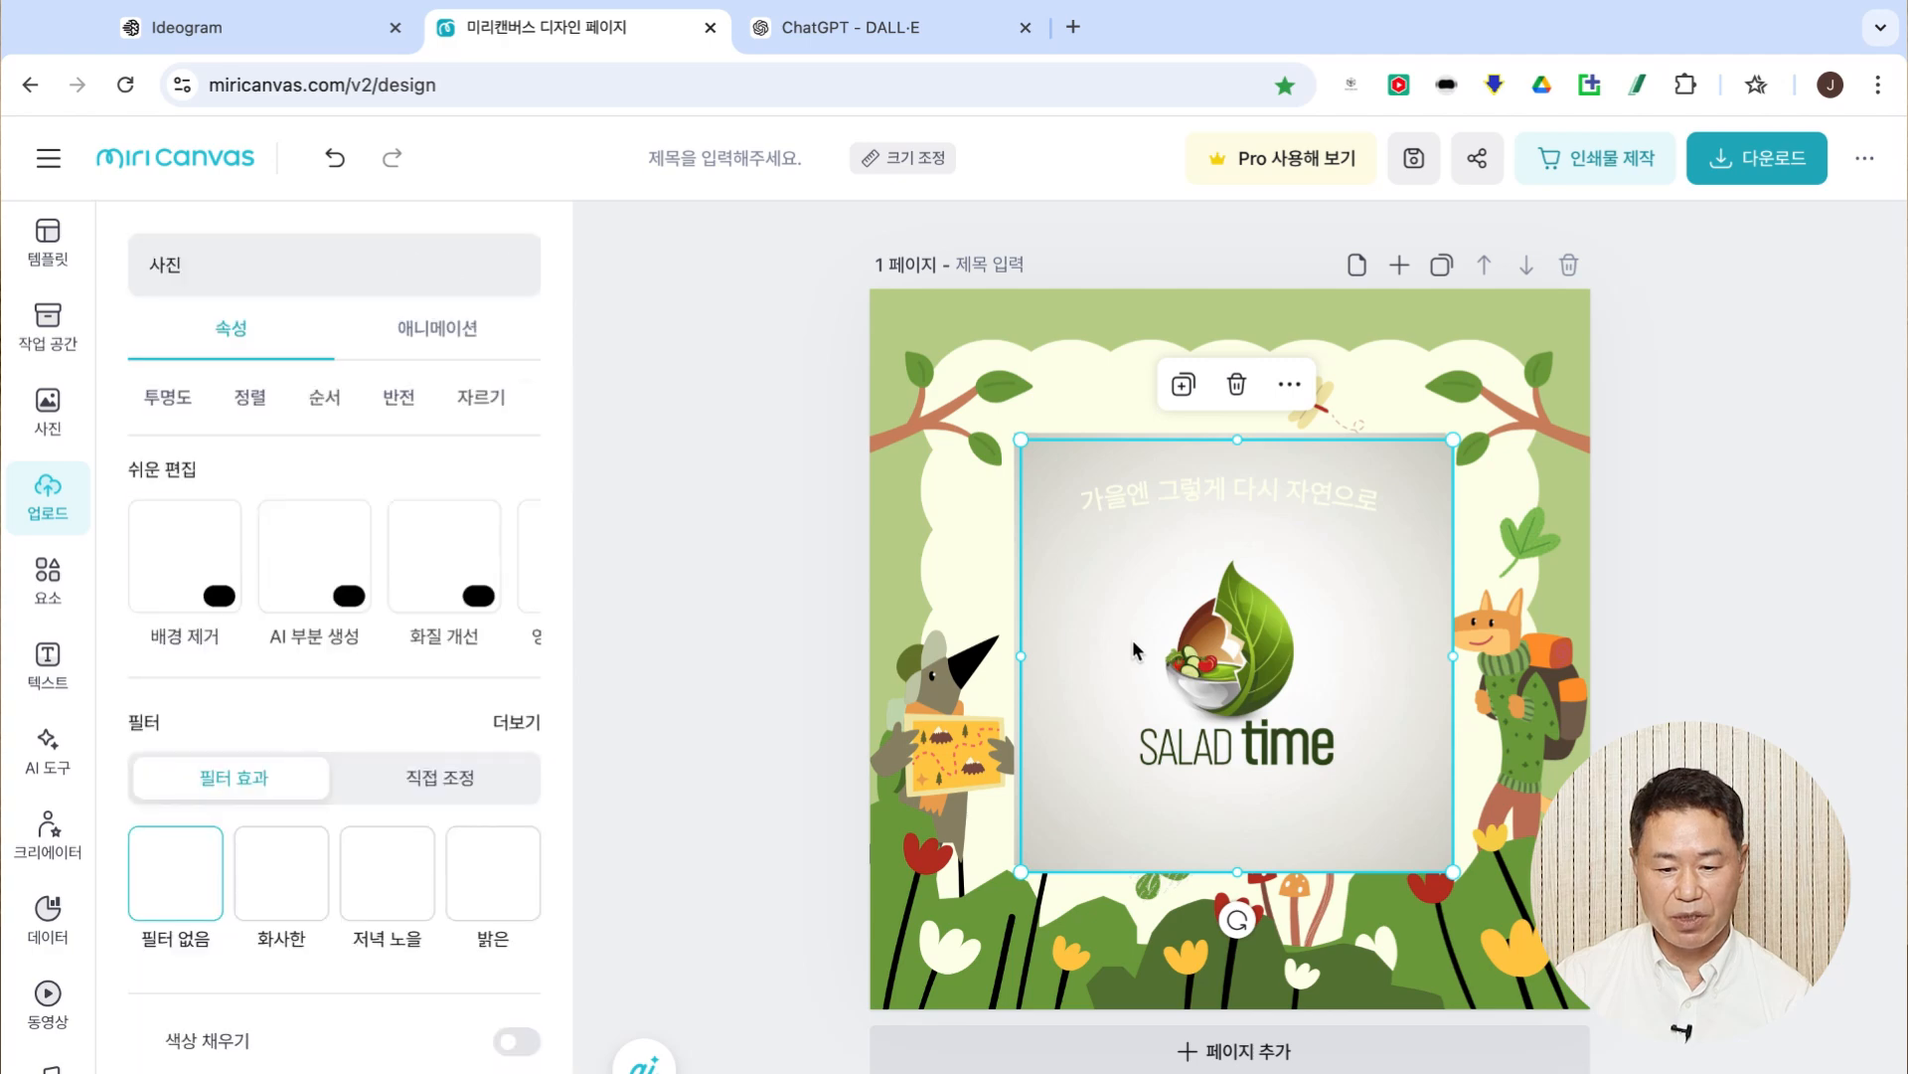
{"action": "left_click", "coordinate": [1767, 536]}
- Switch to the brand document in Word and copy the slogan 바쁜 하루 속, 내 몸을 위한 샐러드 쉼표 without its quotation marks
{"action": "left_click", "coordinate": [1231, 495]}
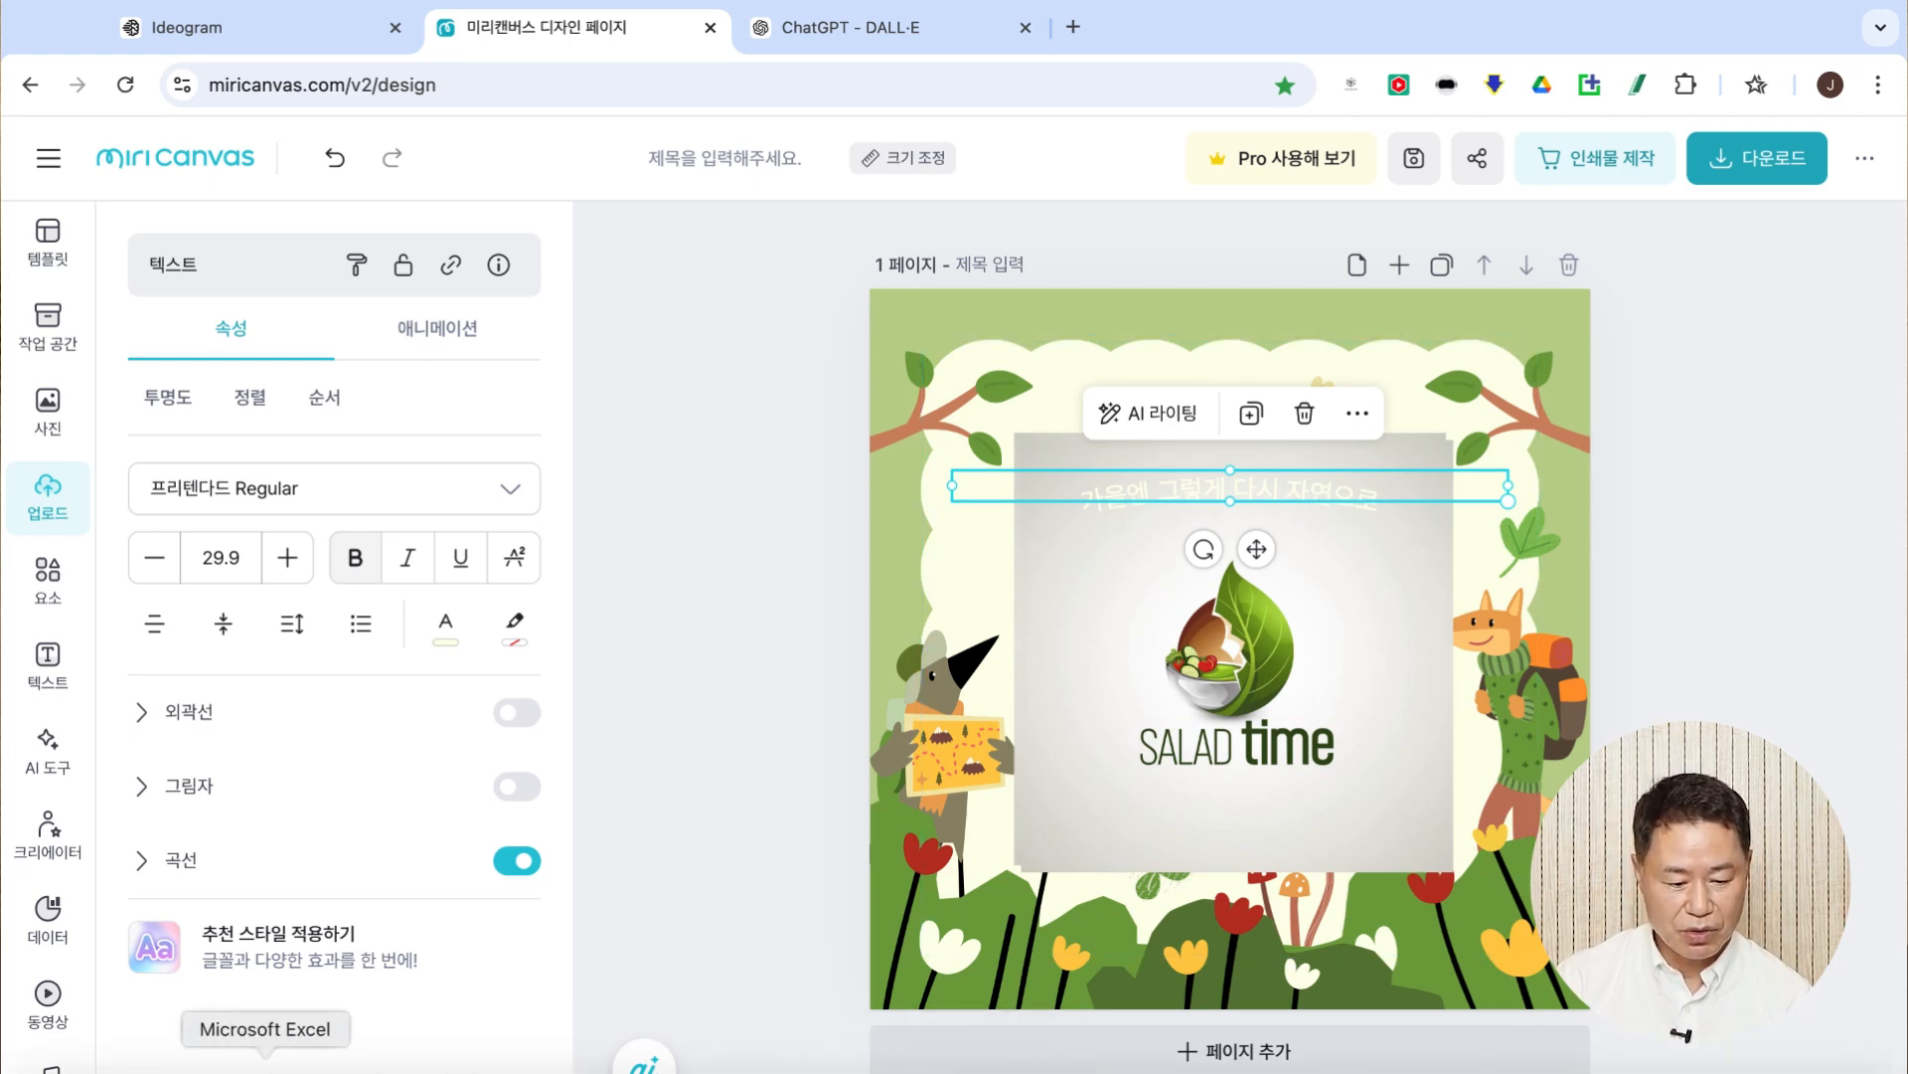
{"action": "left_click", "coordinate": [331, 1065]}
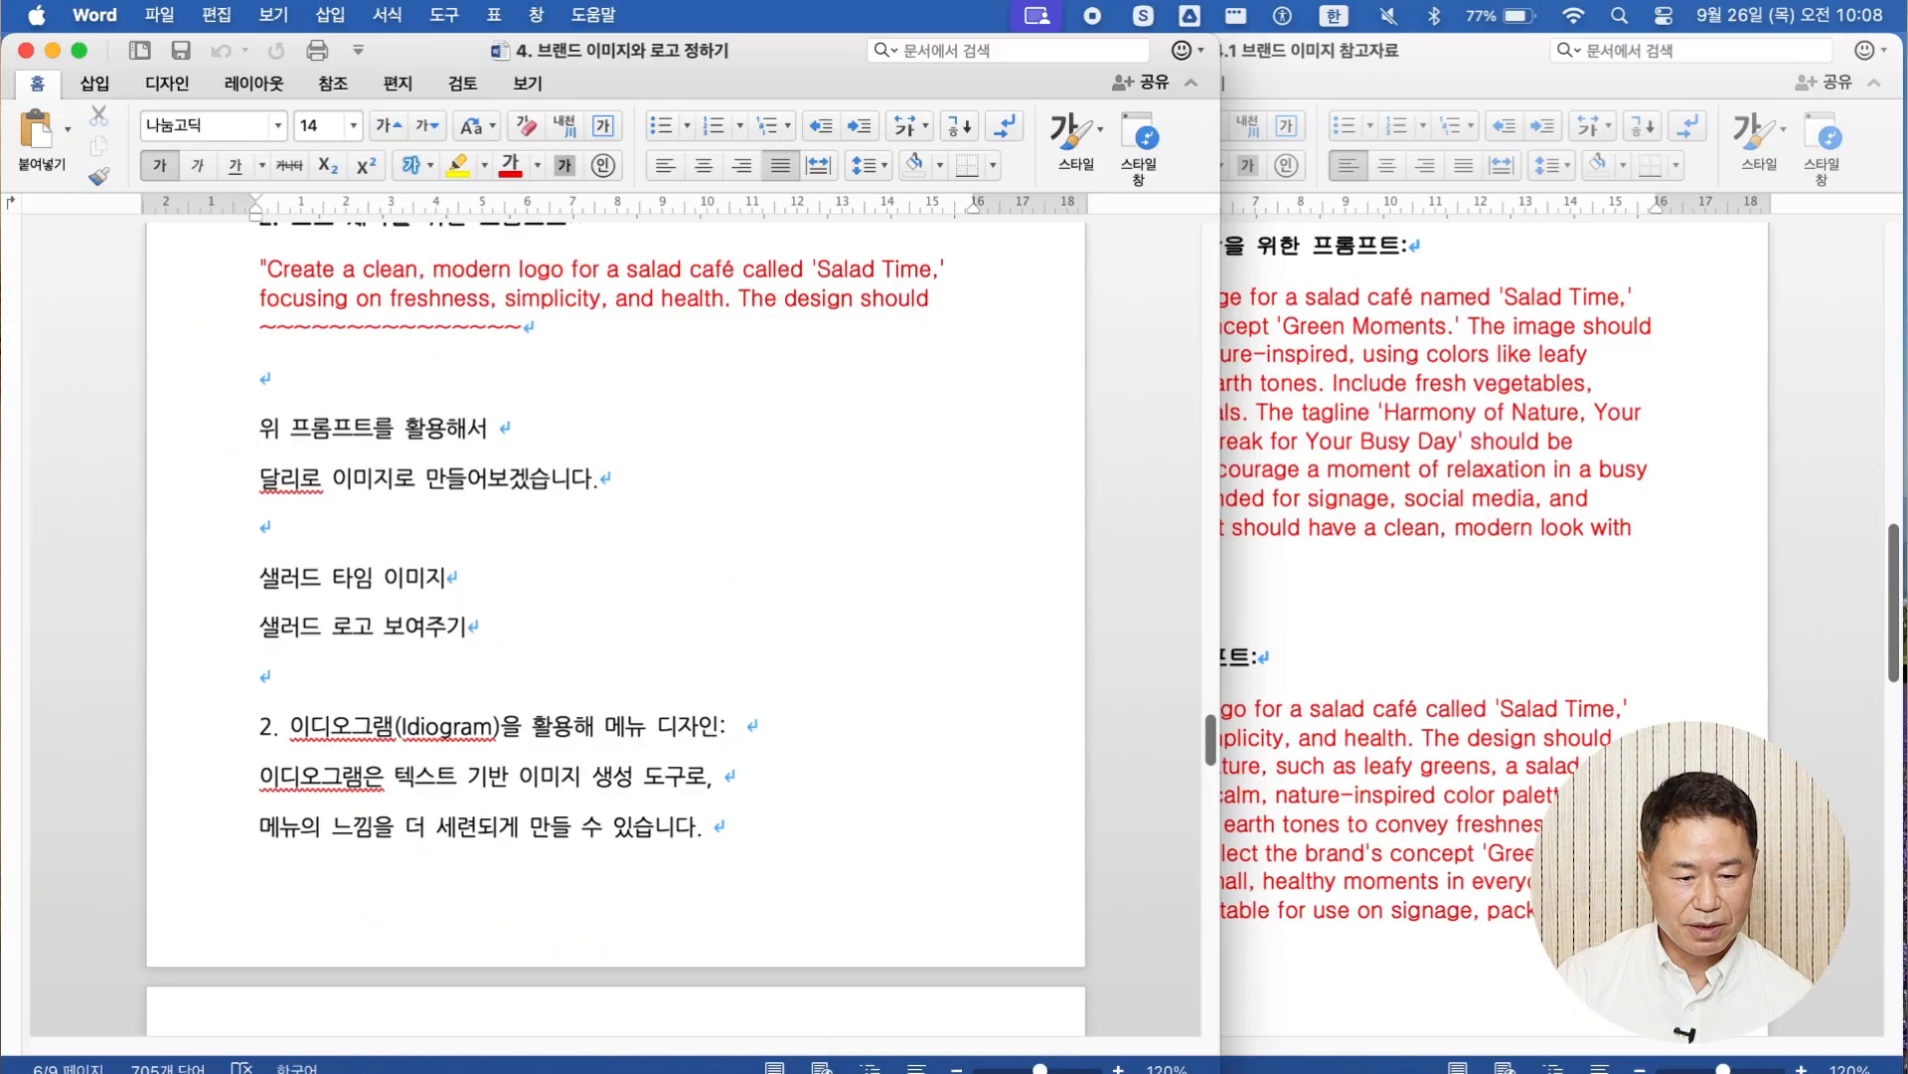
{"action": "scroll", "coordinate": [349, 844], "scroll_direction": "up", "scroll_amount": 5}
{"action": "scroll", "coordinate": [350, 845], "scroll_direction": "up", "scroll_amount": 3}
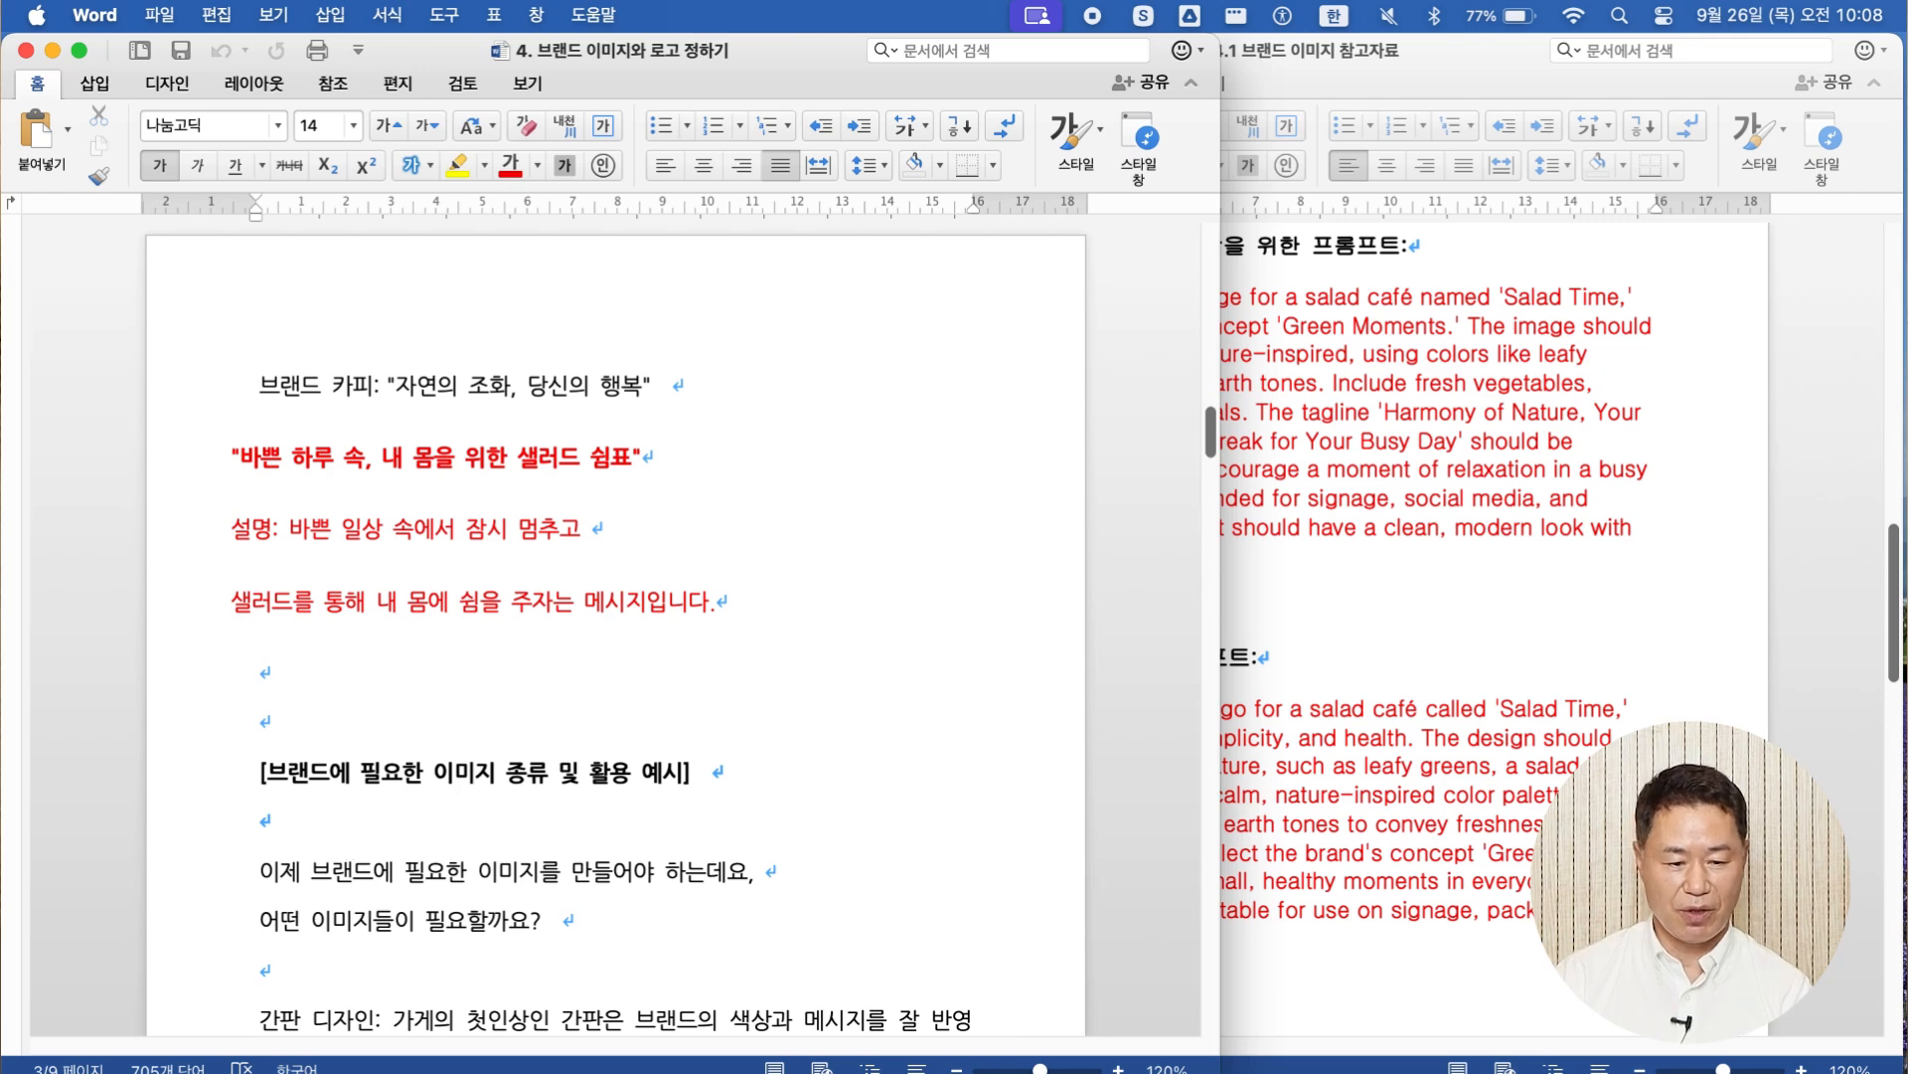
{"action": "left_click", "coordinate": [291, 455]}
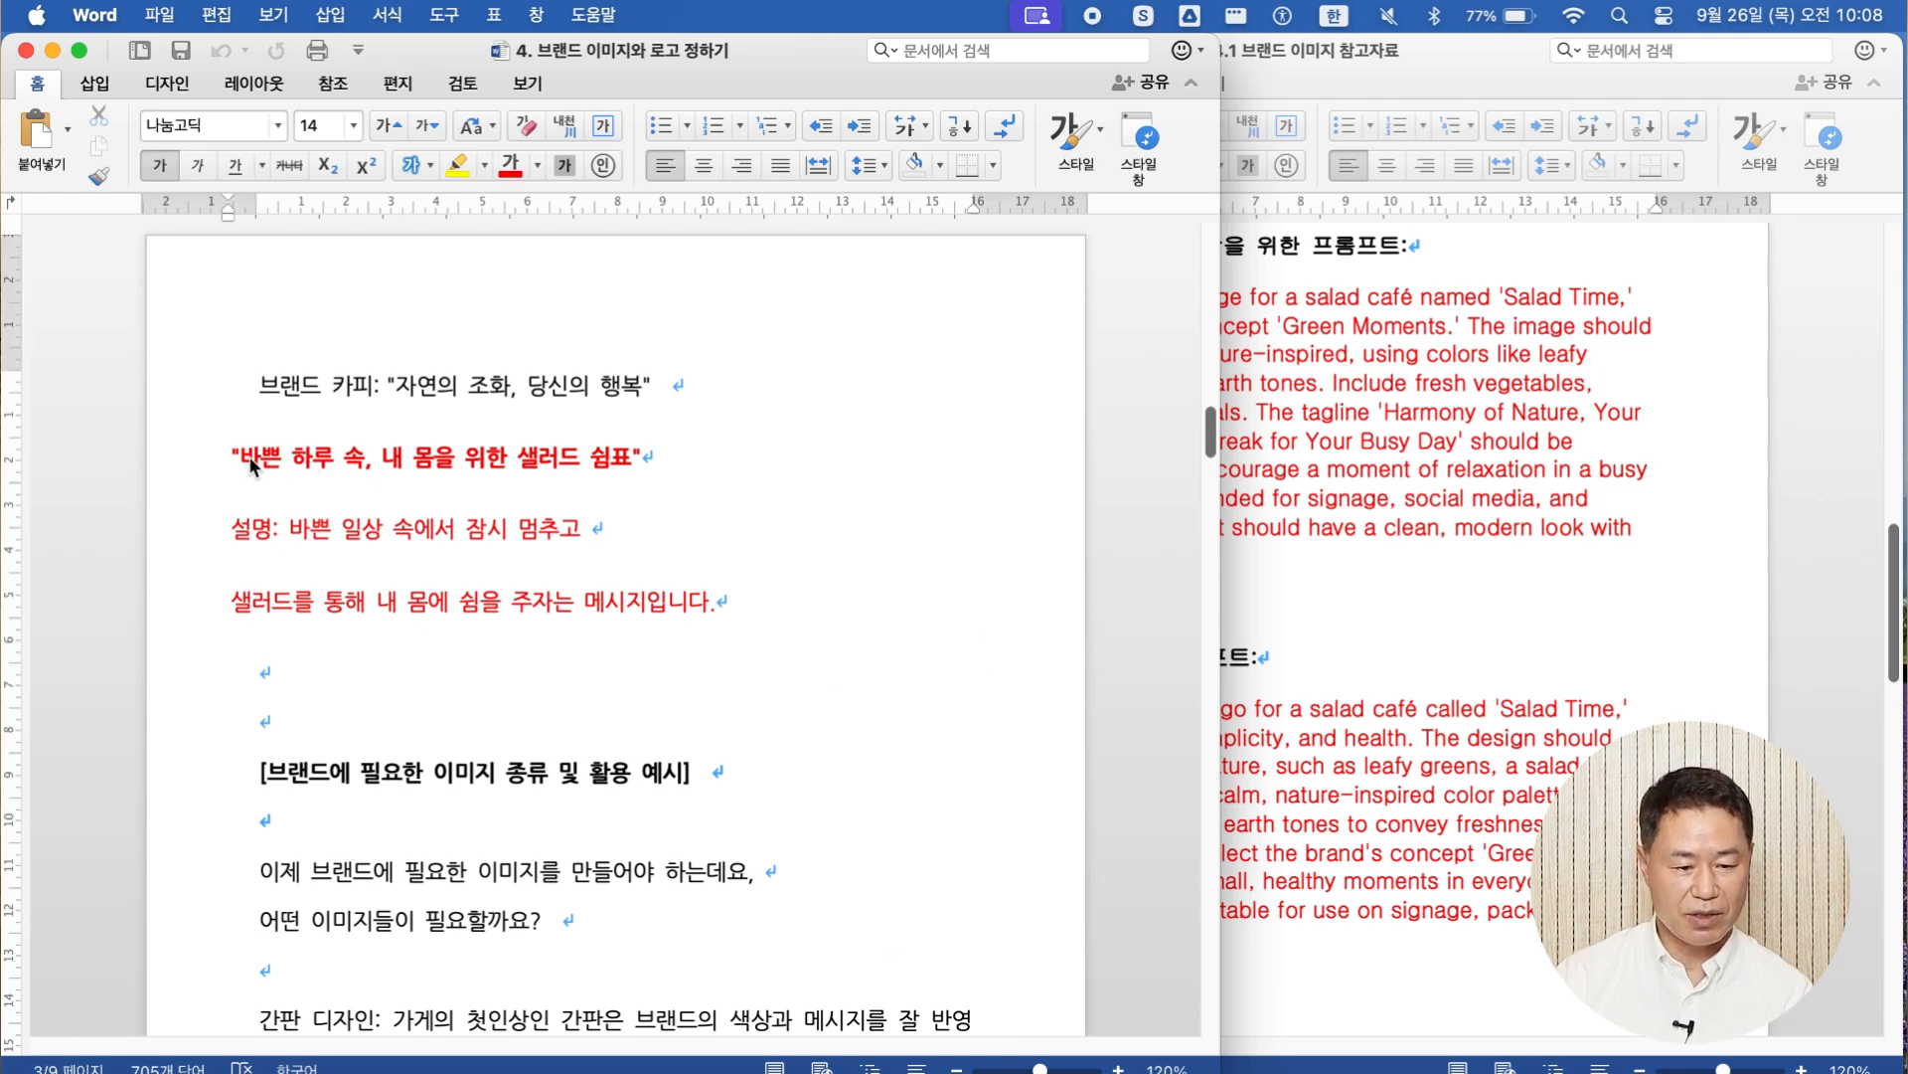
{"action": "left_click_drag", "start_coordinate": [250, 460], "coordinate": [610, 475]}
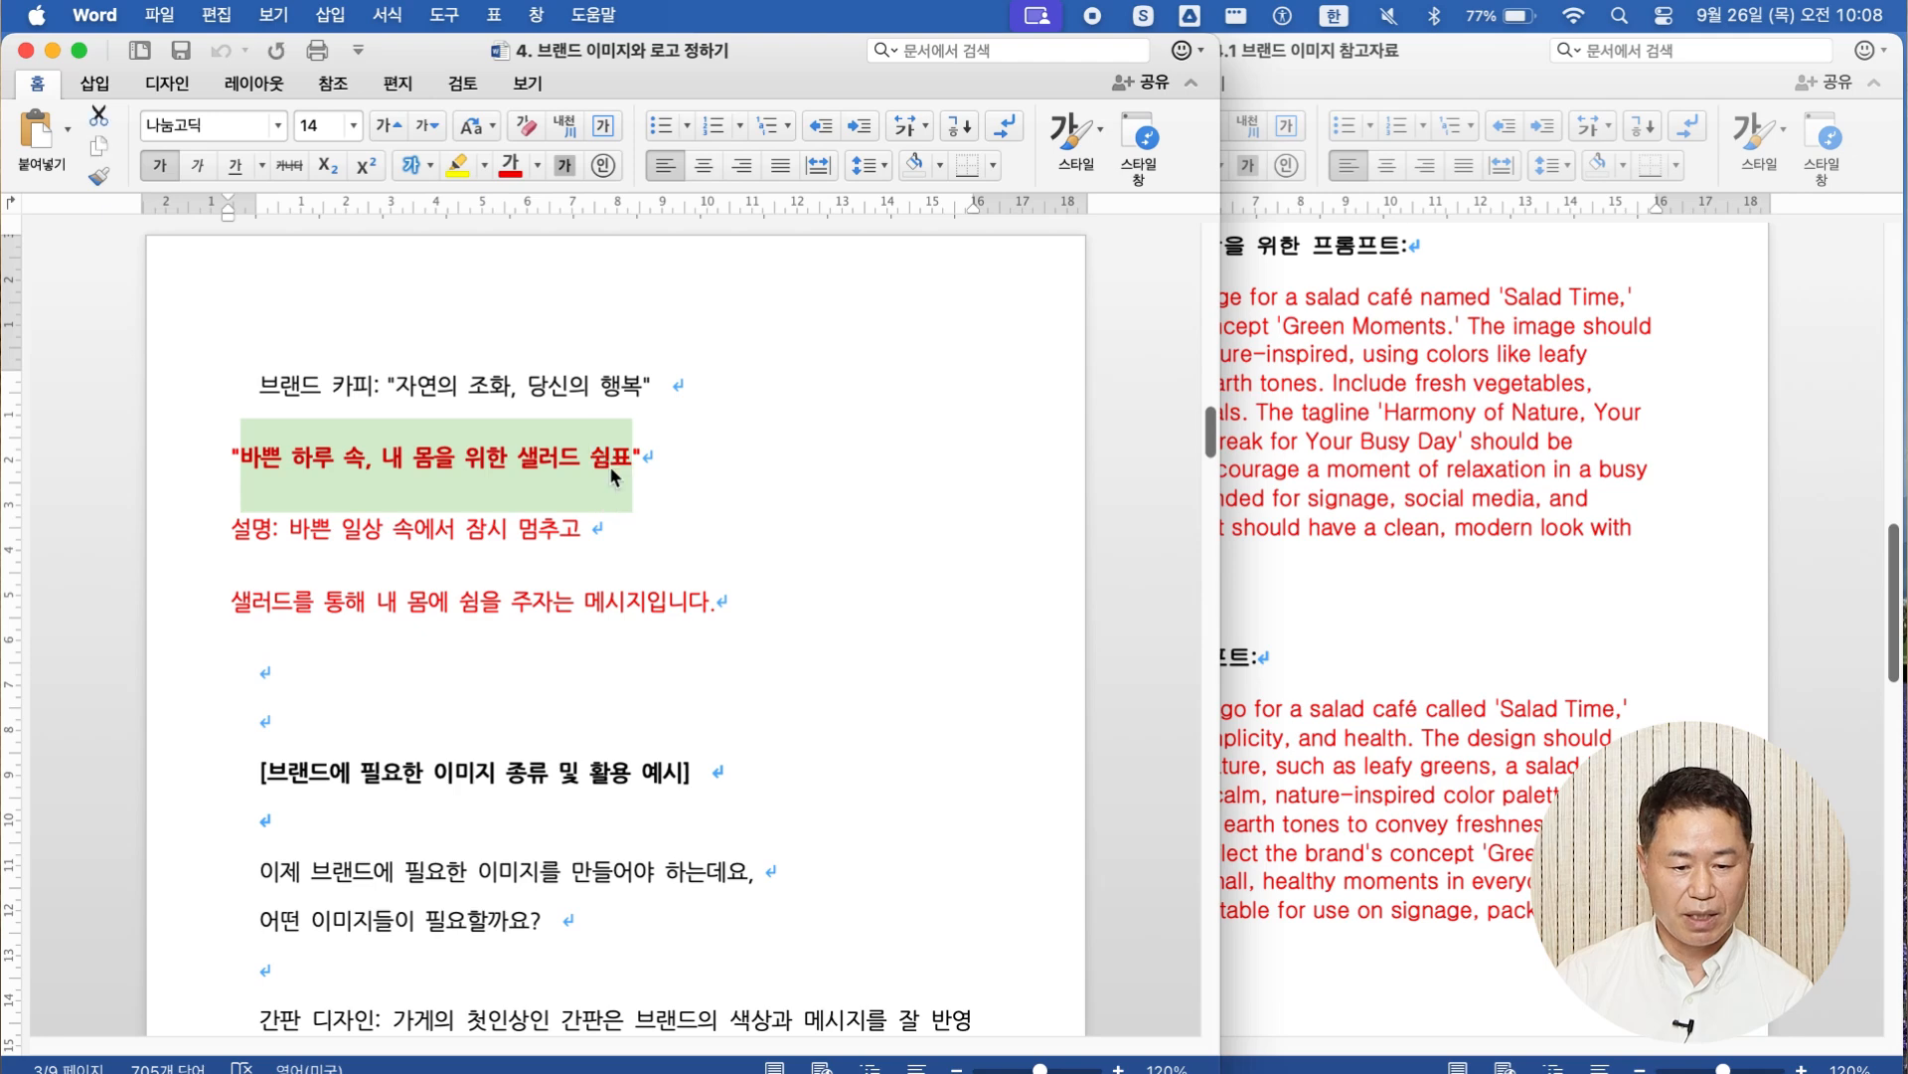
{"action": "right_click", "coordinate": [611, 467]}
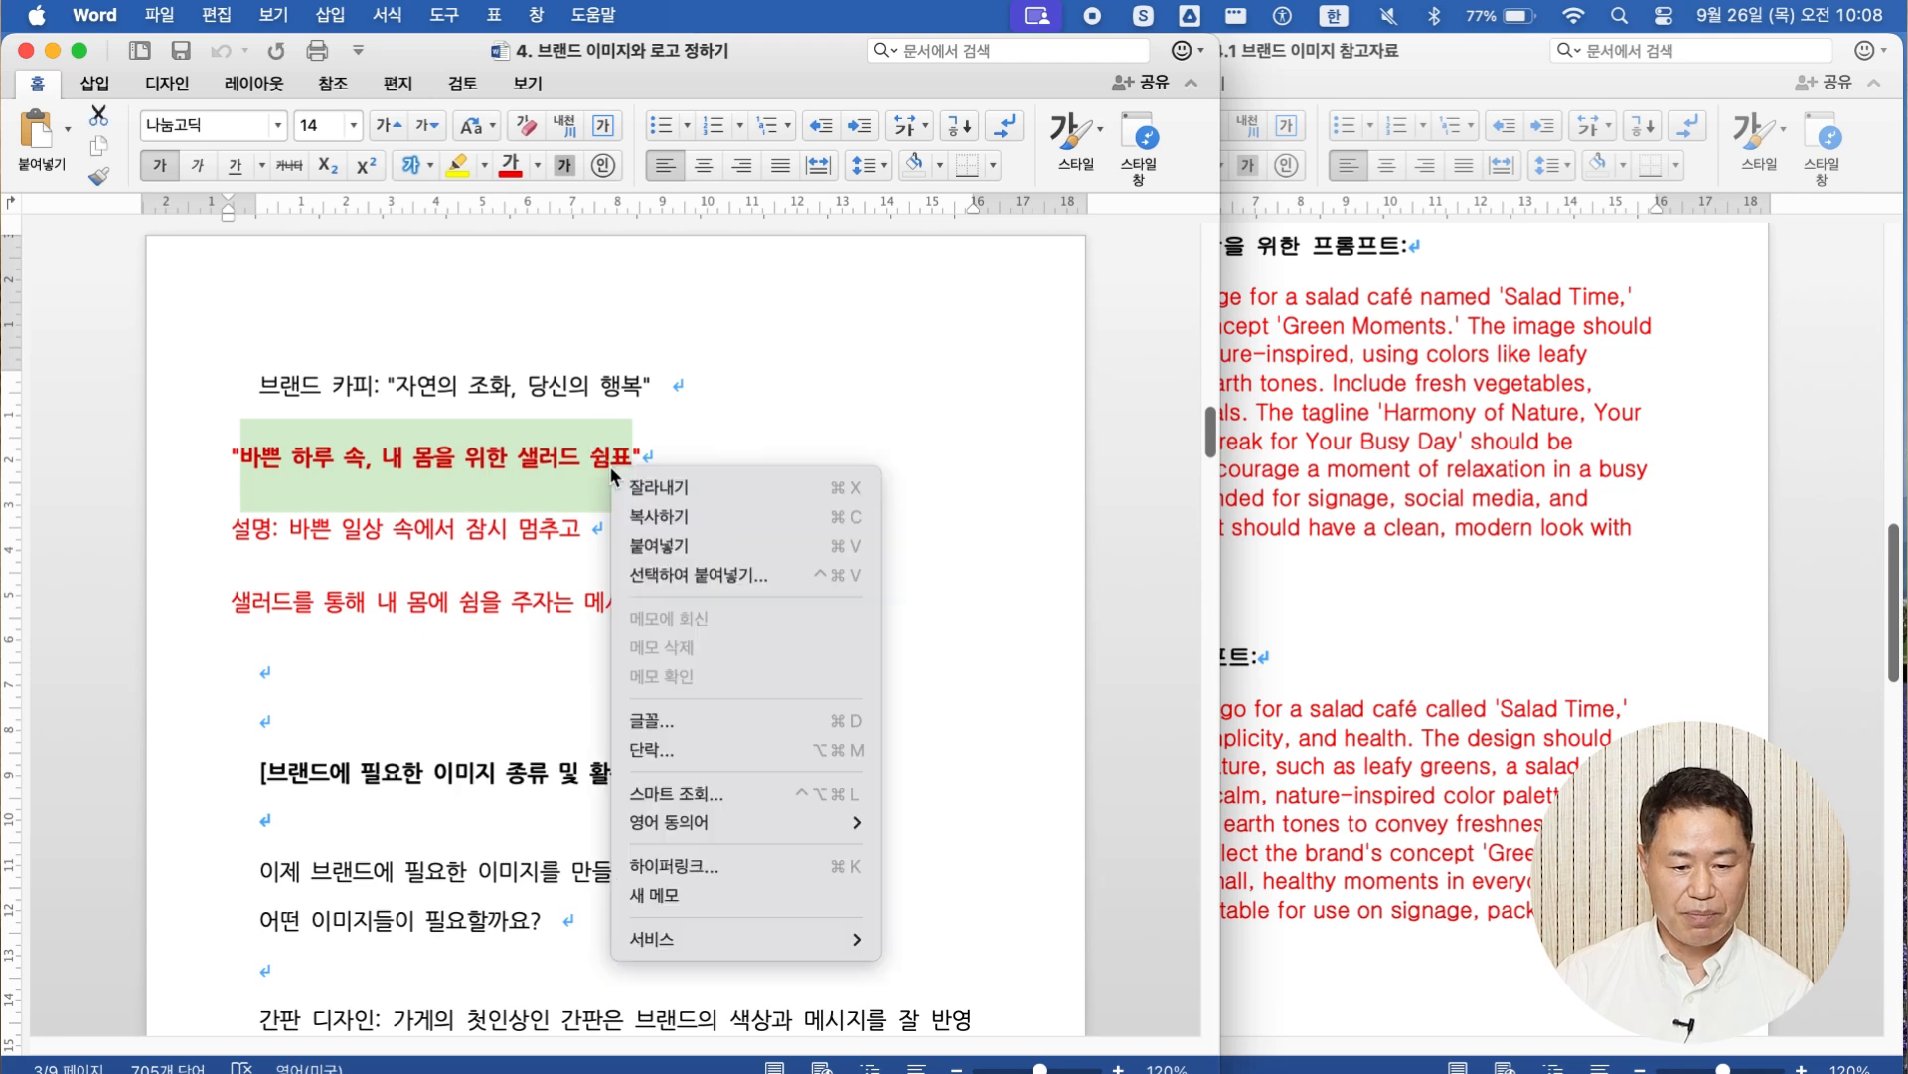
{"action": "left_click", "coordinate": [662, 518]}
- Switch back to MiriCanvas in Chrome and replace the curved text above the logo with the copied slogan
{"action": "left_click", "coordinate": [629, 1064]}
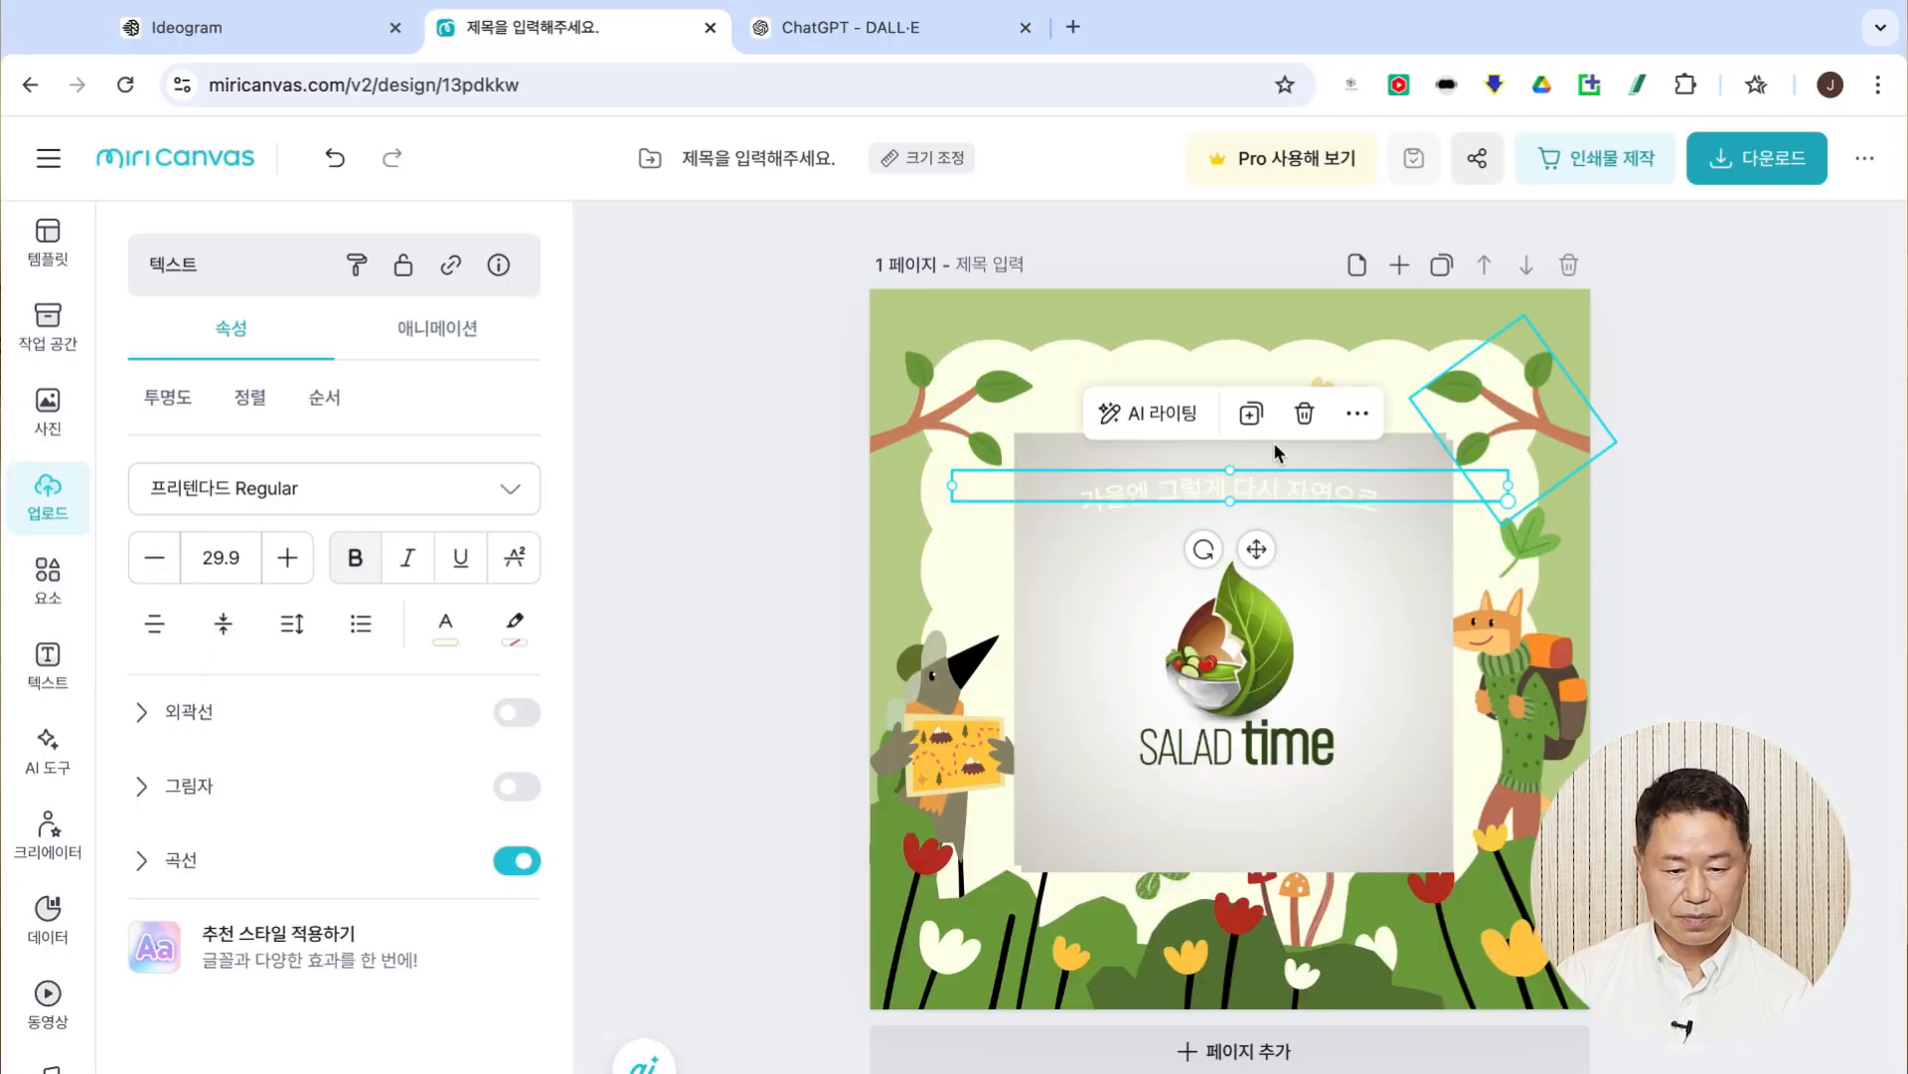
{"action": "double_click", "coordinate": [1125, 479]}
{"action": "right_click", "coordinate": [1126, 481]}
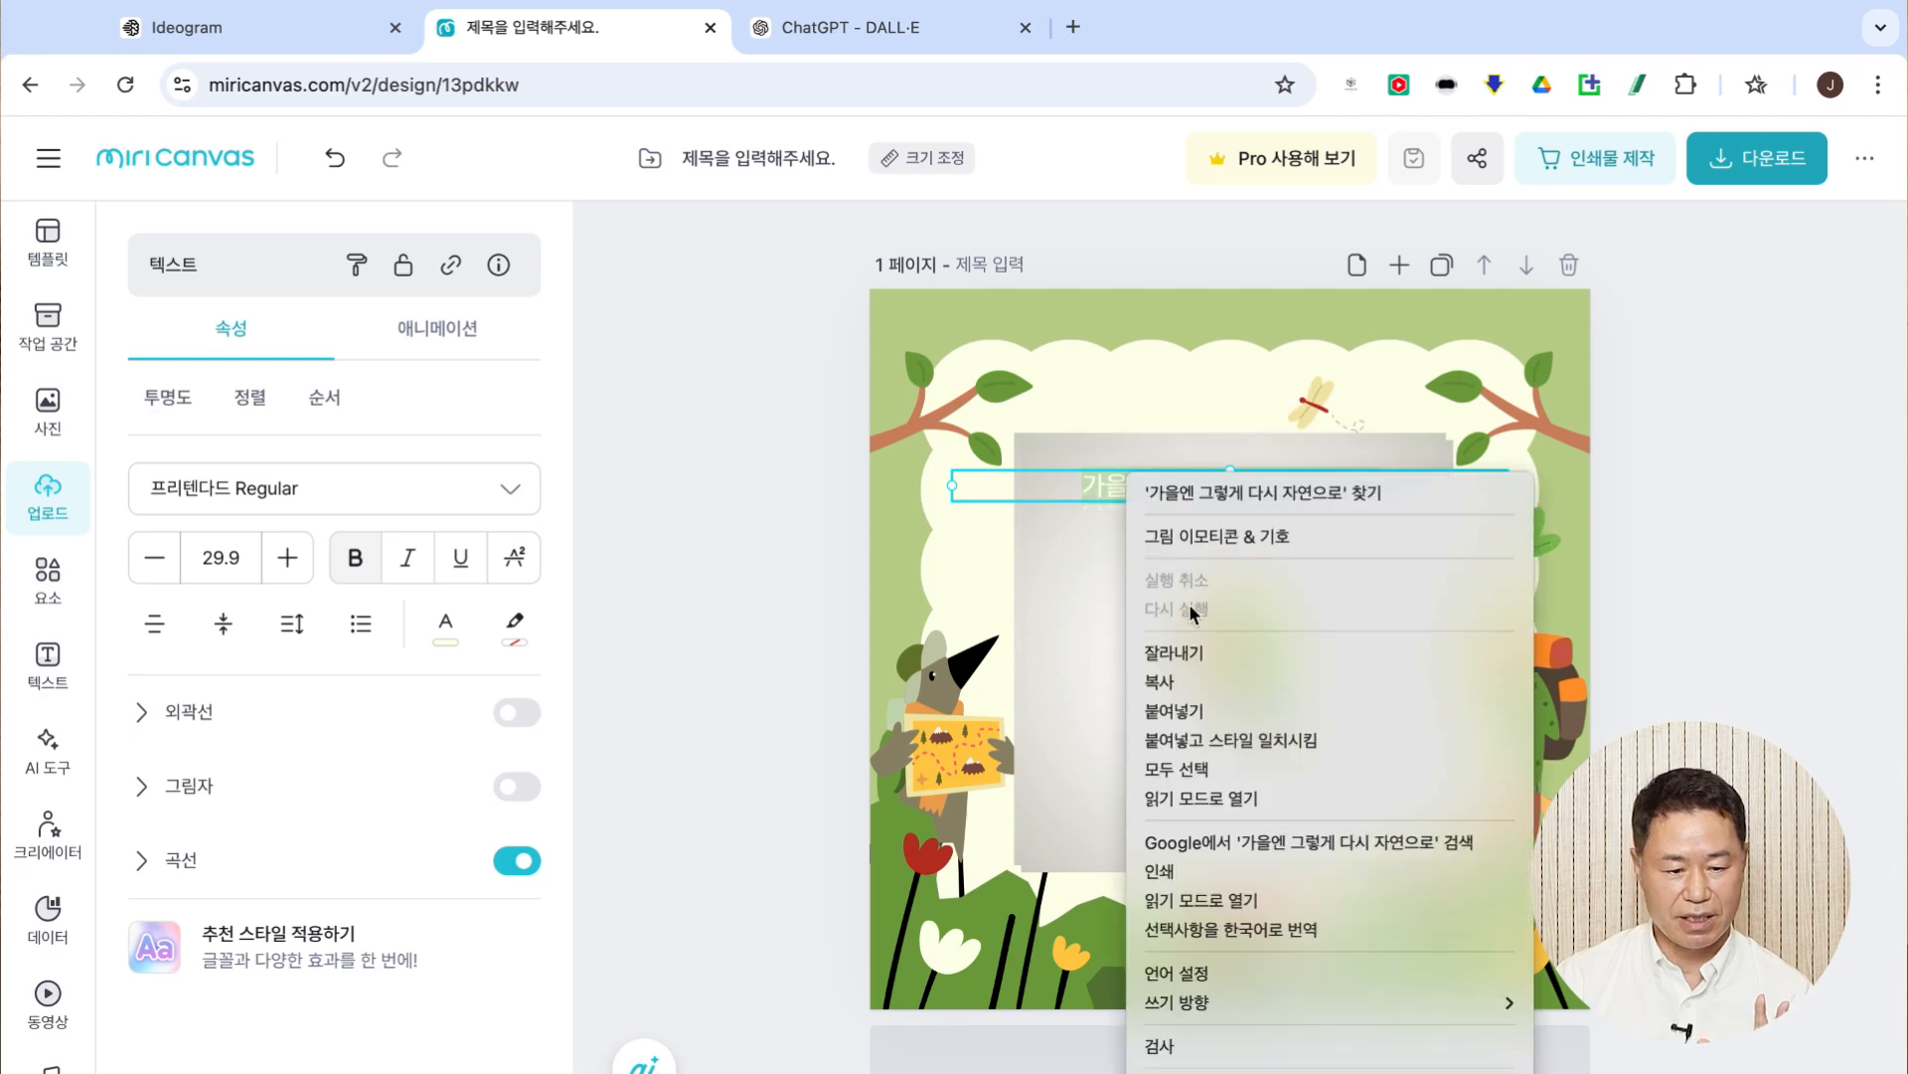
{"action": "left_click", "coordinate": [1208, 708]}
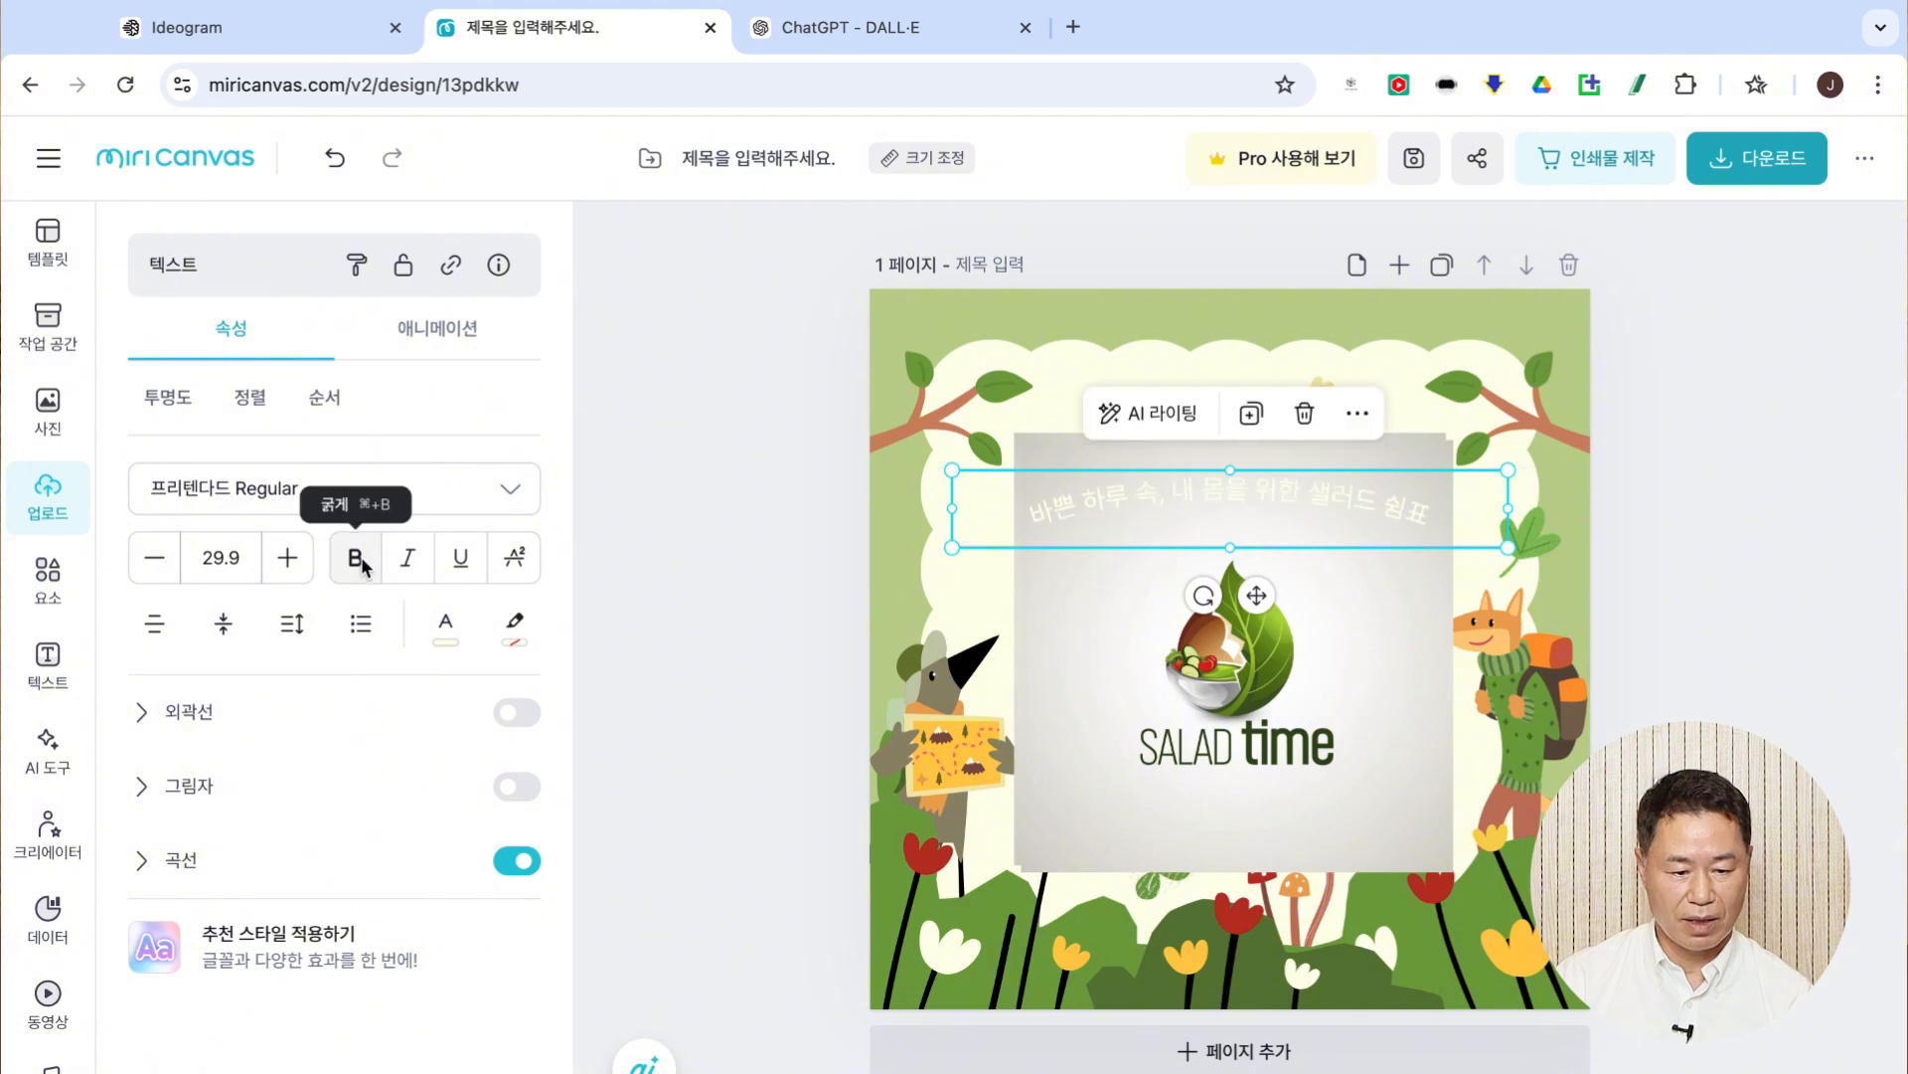
- Recolour the curved slogan with the dark green already used in the design and enlarge its font size to 31.9
{"action": "left_click", "coordinate": [444, 624]}
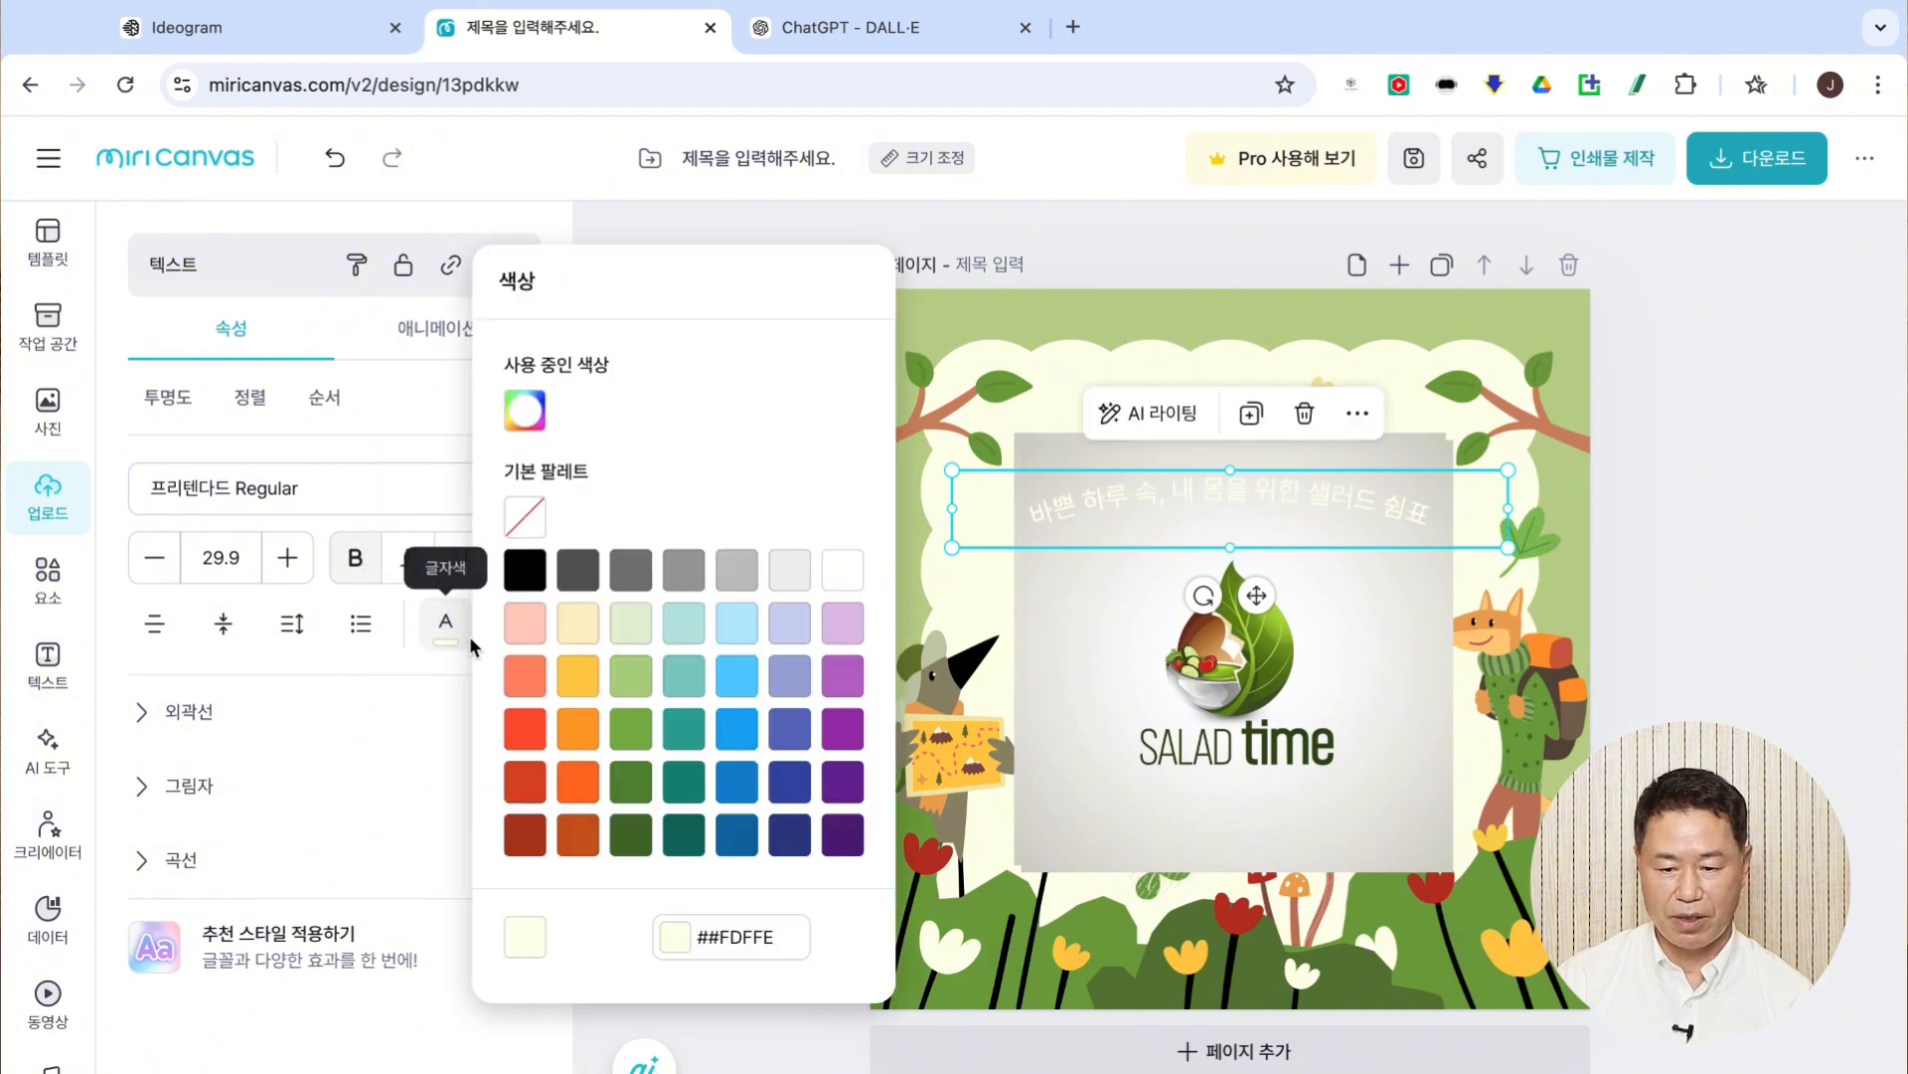
{"action": "left_click", "coordinate": [590, 457]}
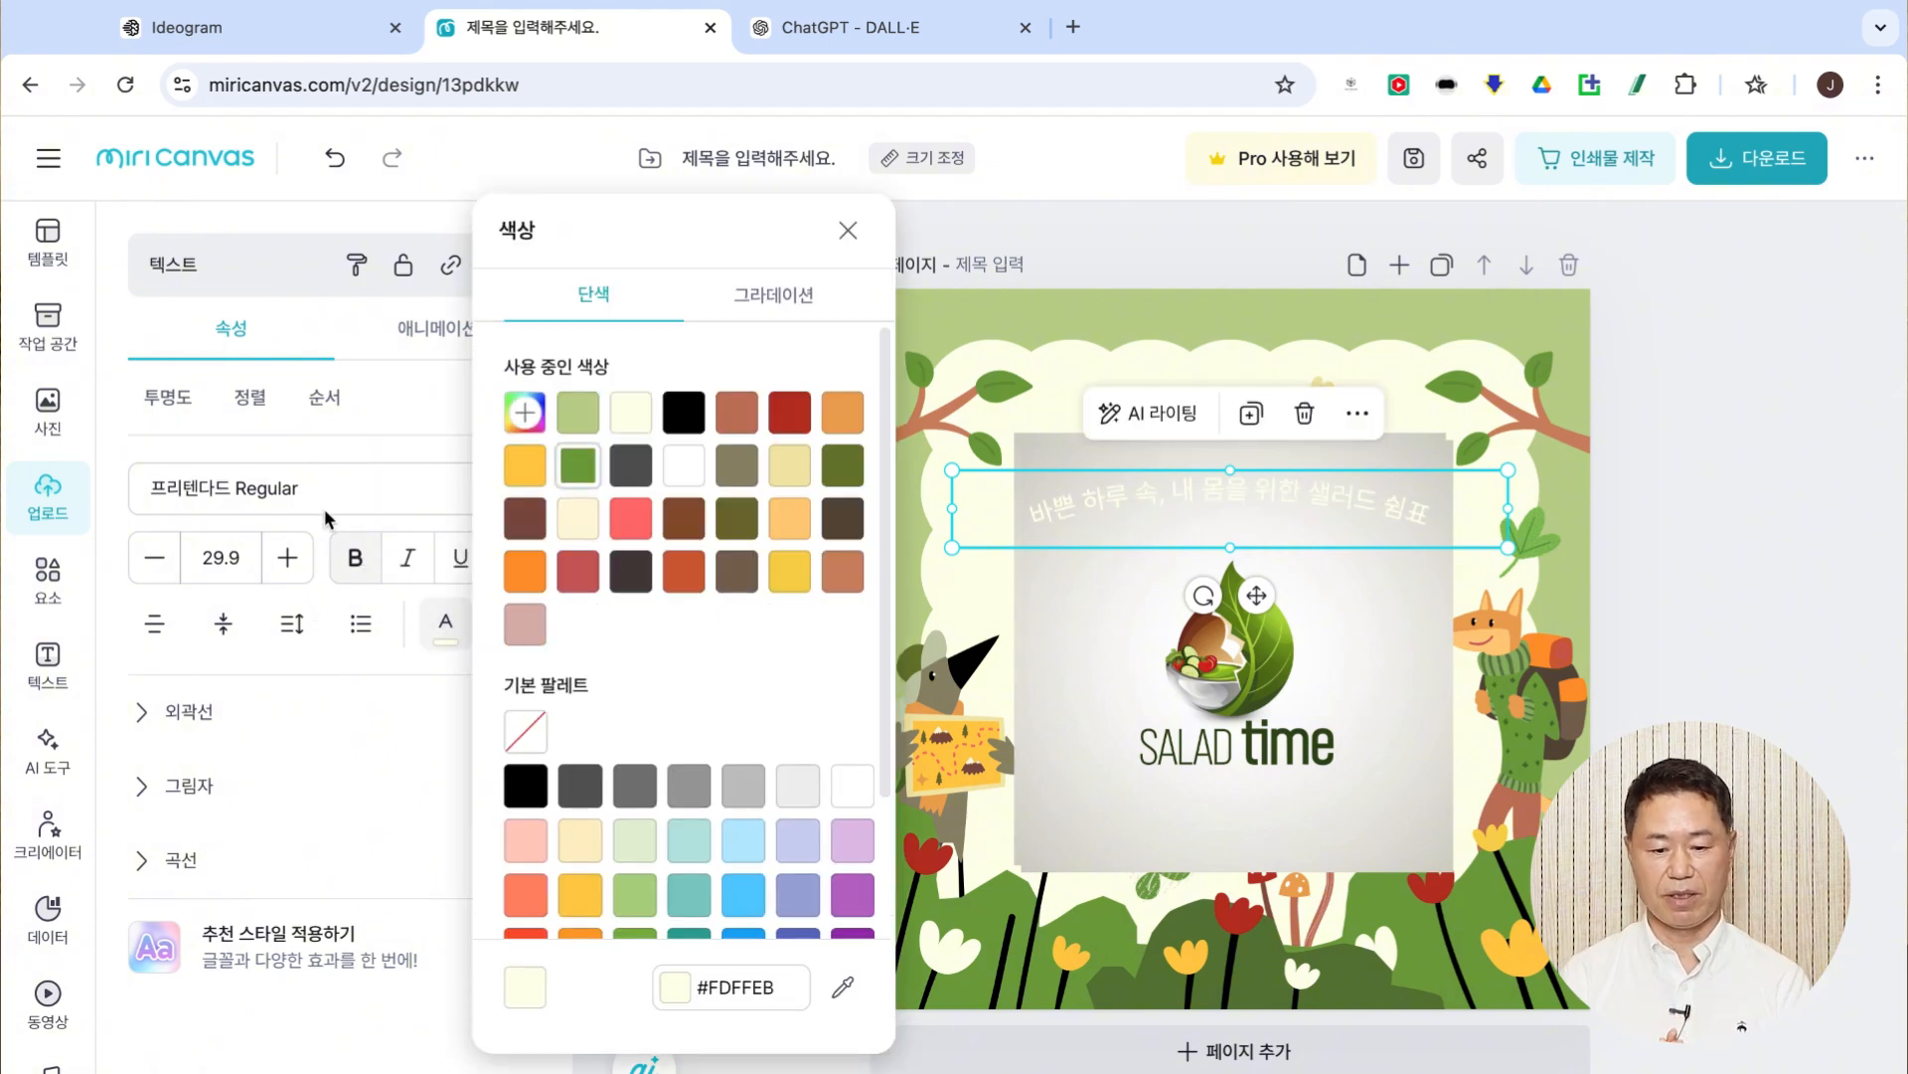
{"action": "left_click", "coordinate": [287, 558]}
{"action": "left_click", "coordinate": [288, 557]}
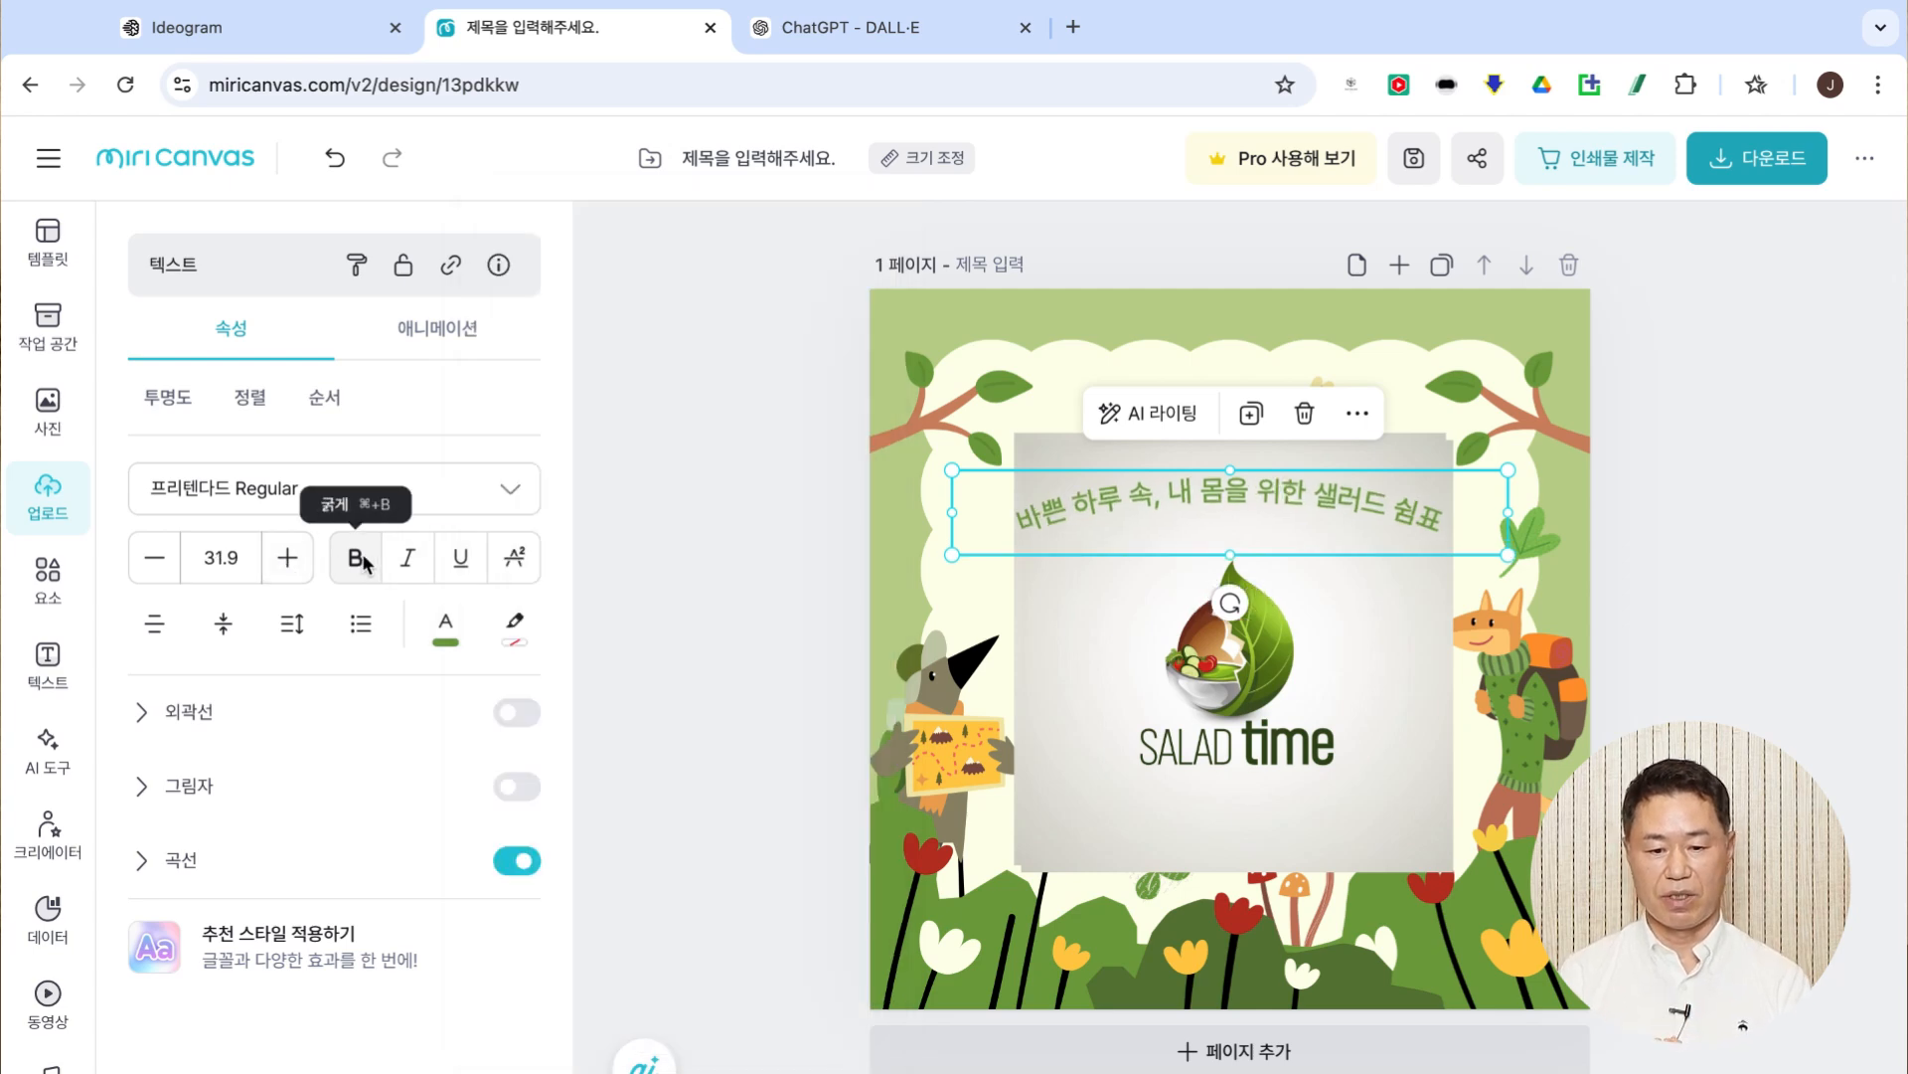
{"action": "left_click", "coordinate": [1819, 489]}
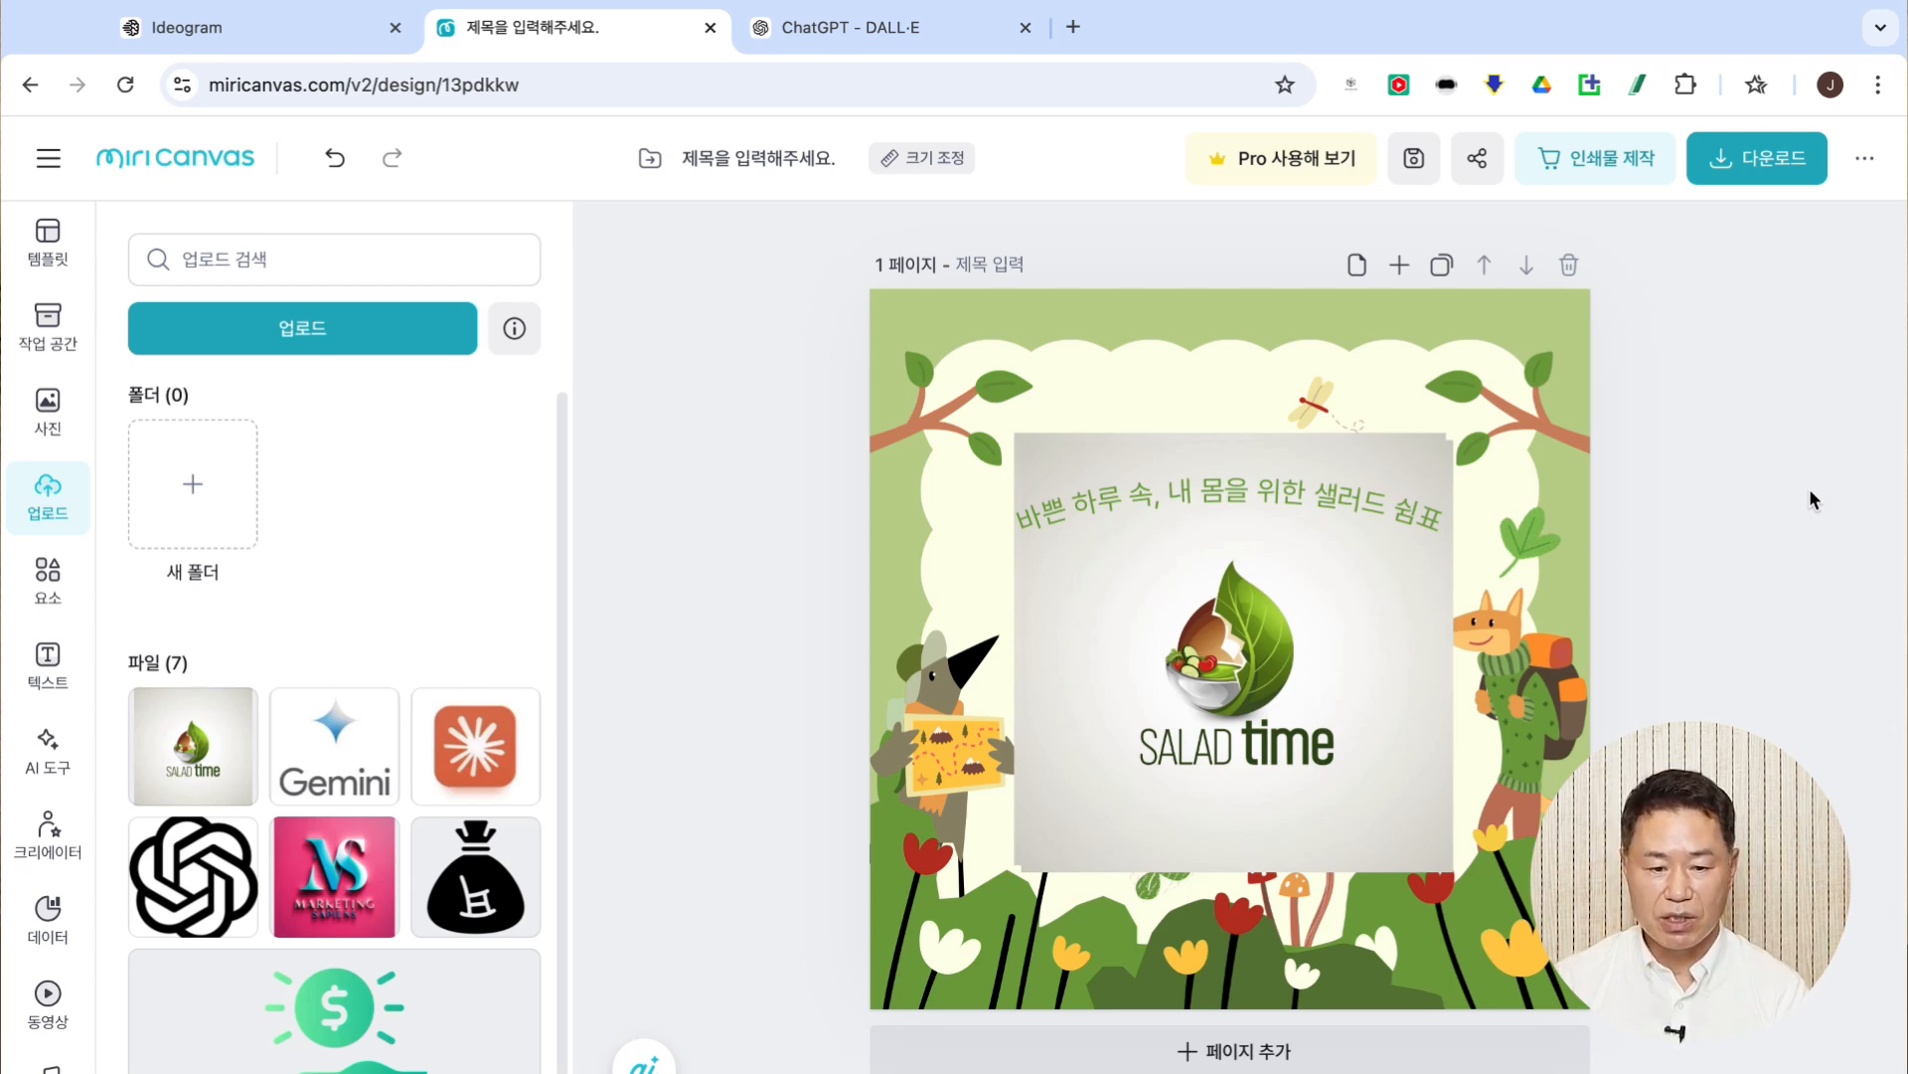
- Take the Chrome window out of full screen and minimise it to reach Finder
{"action": "mouse_move", "coordinate": [4, 3]}
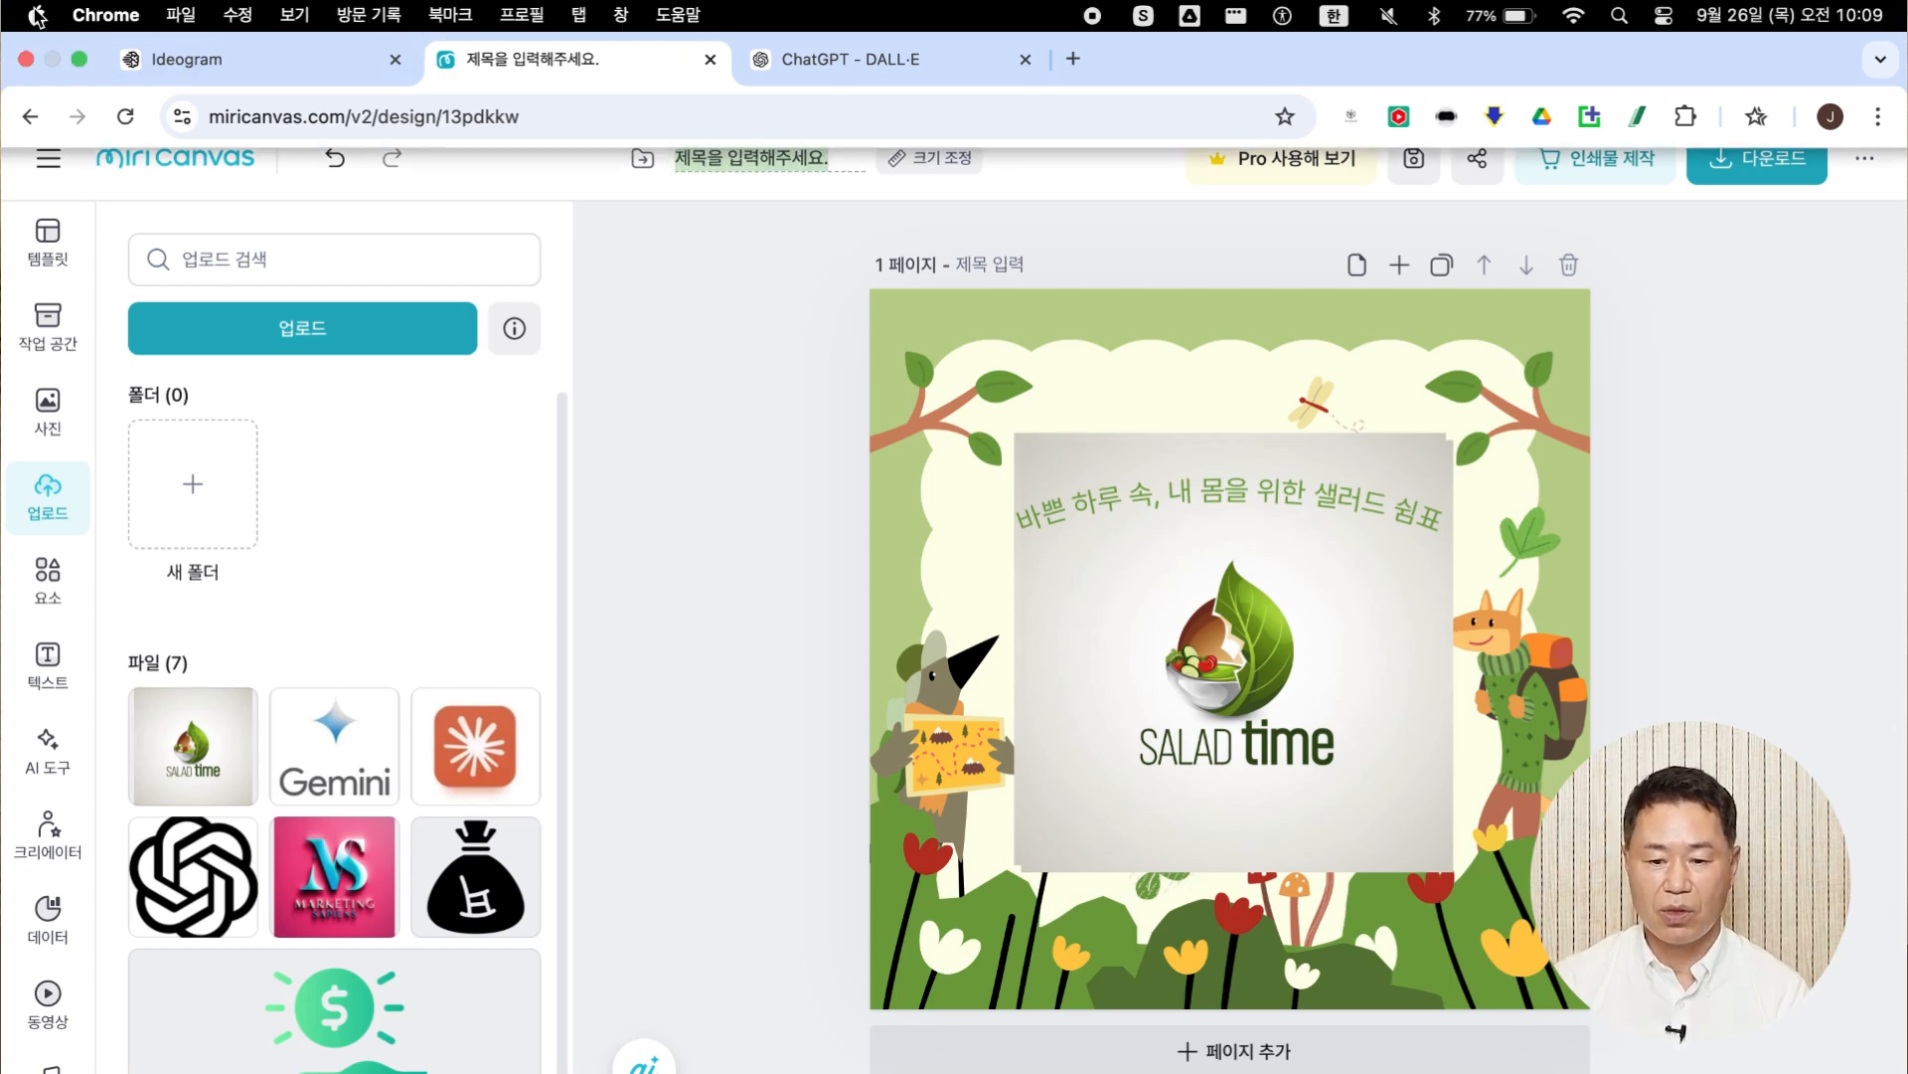
{"action": "left_click", "coordinate": [75, 61]}
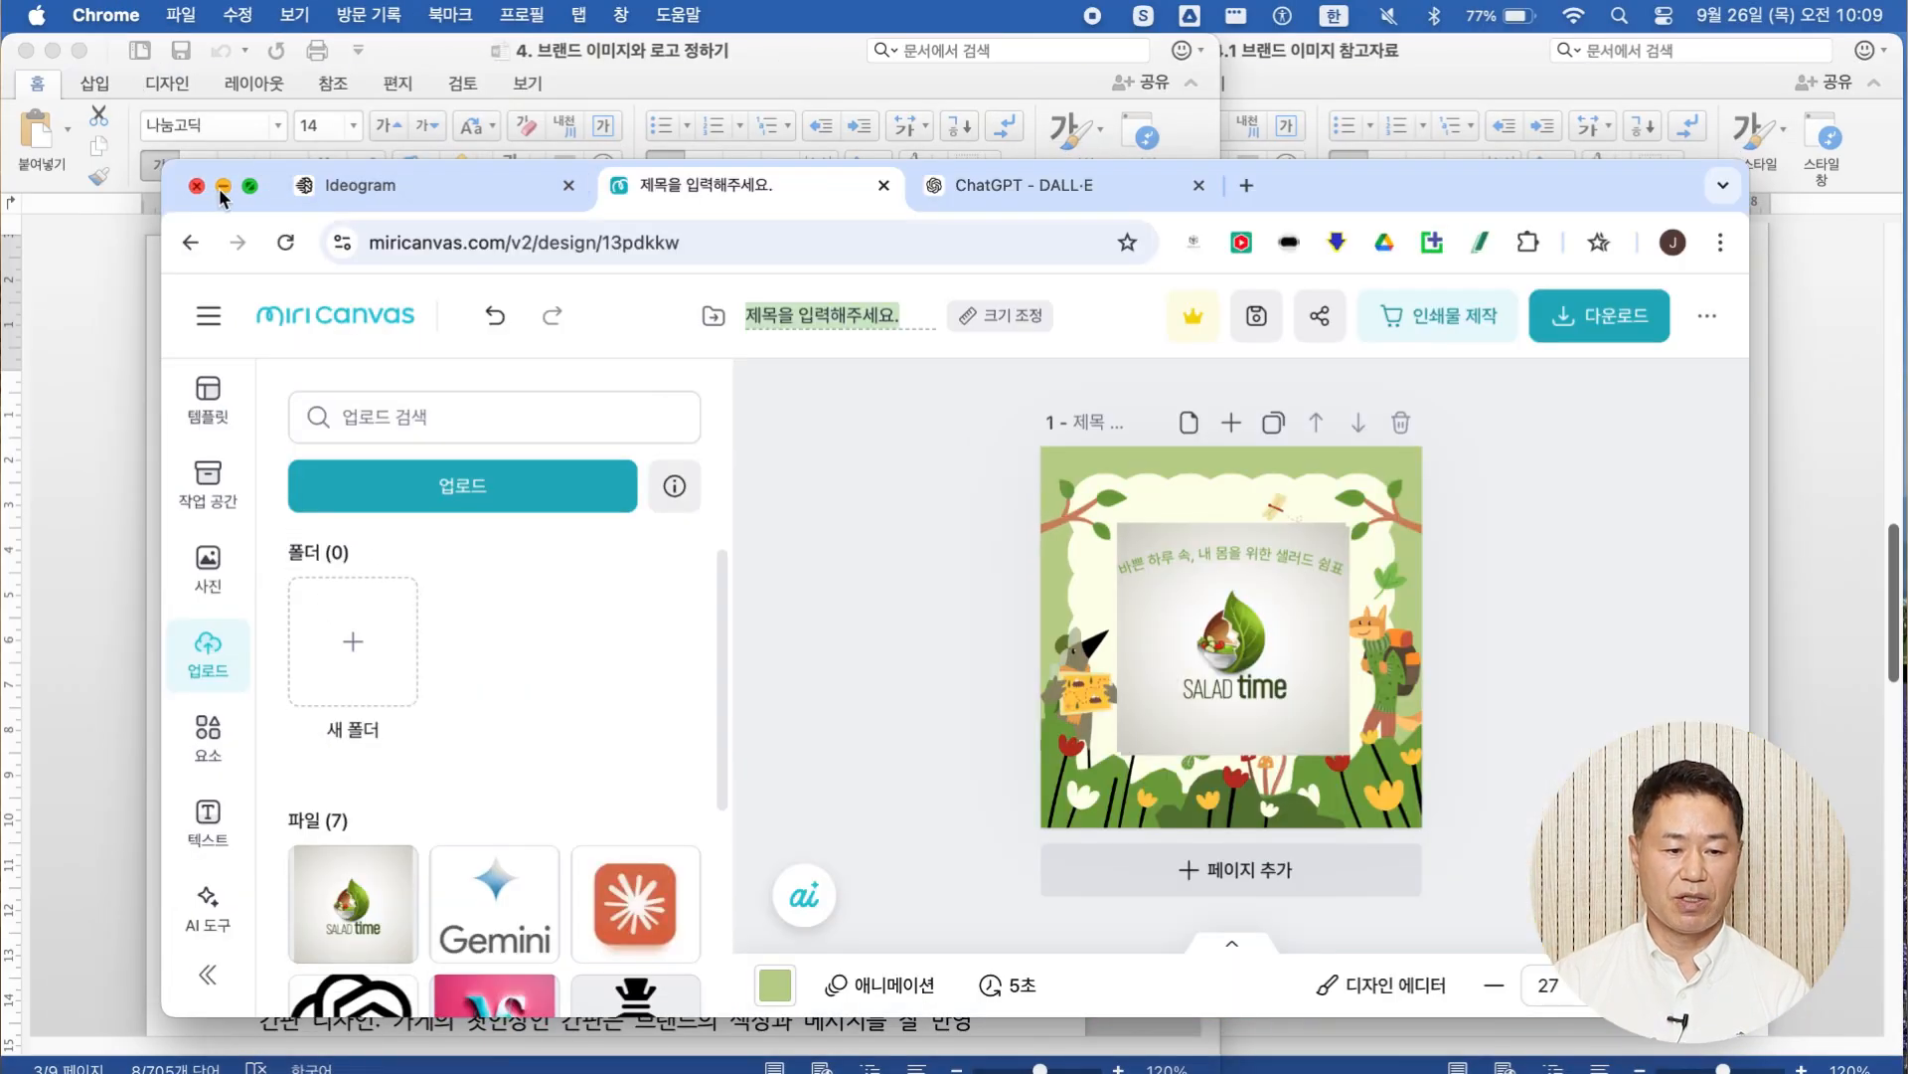
{"action": "left_click", "coordinate": [222, 185]}
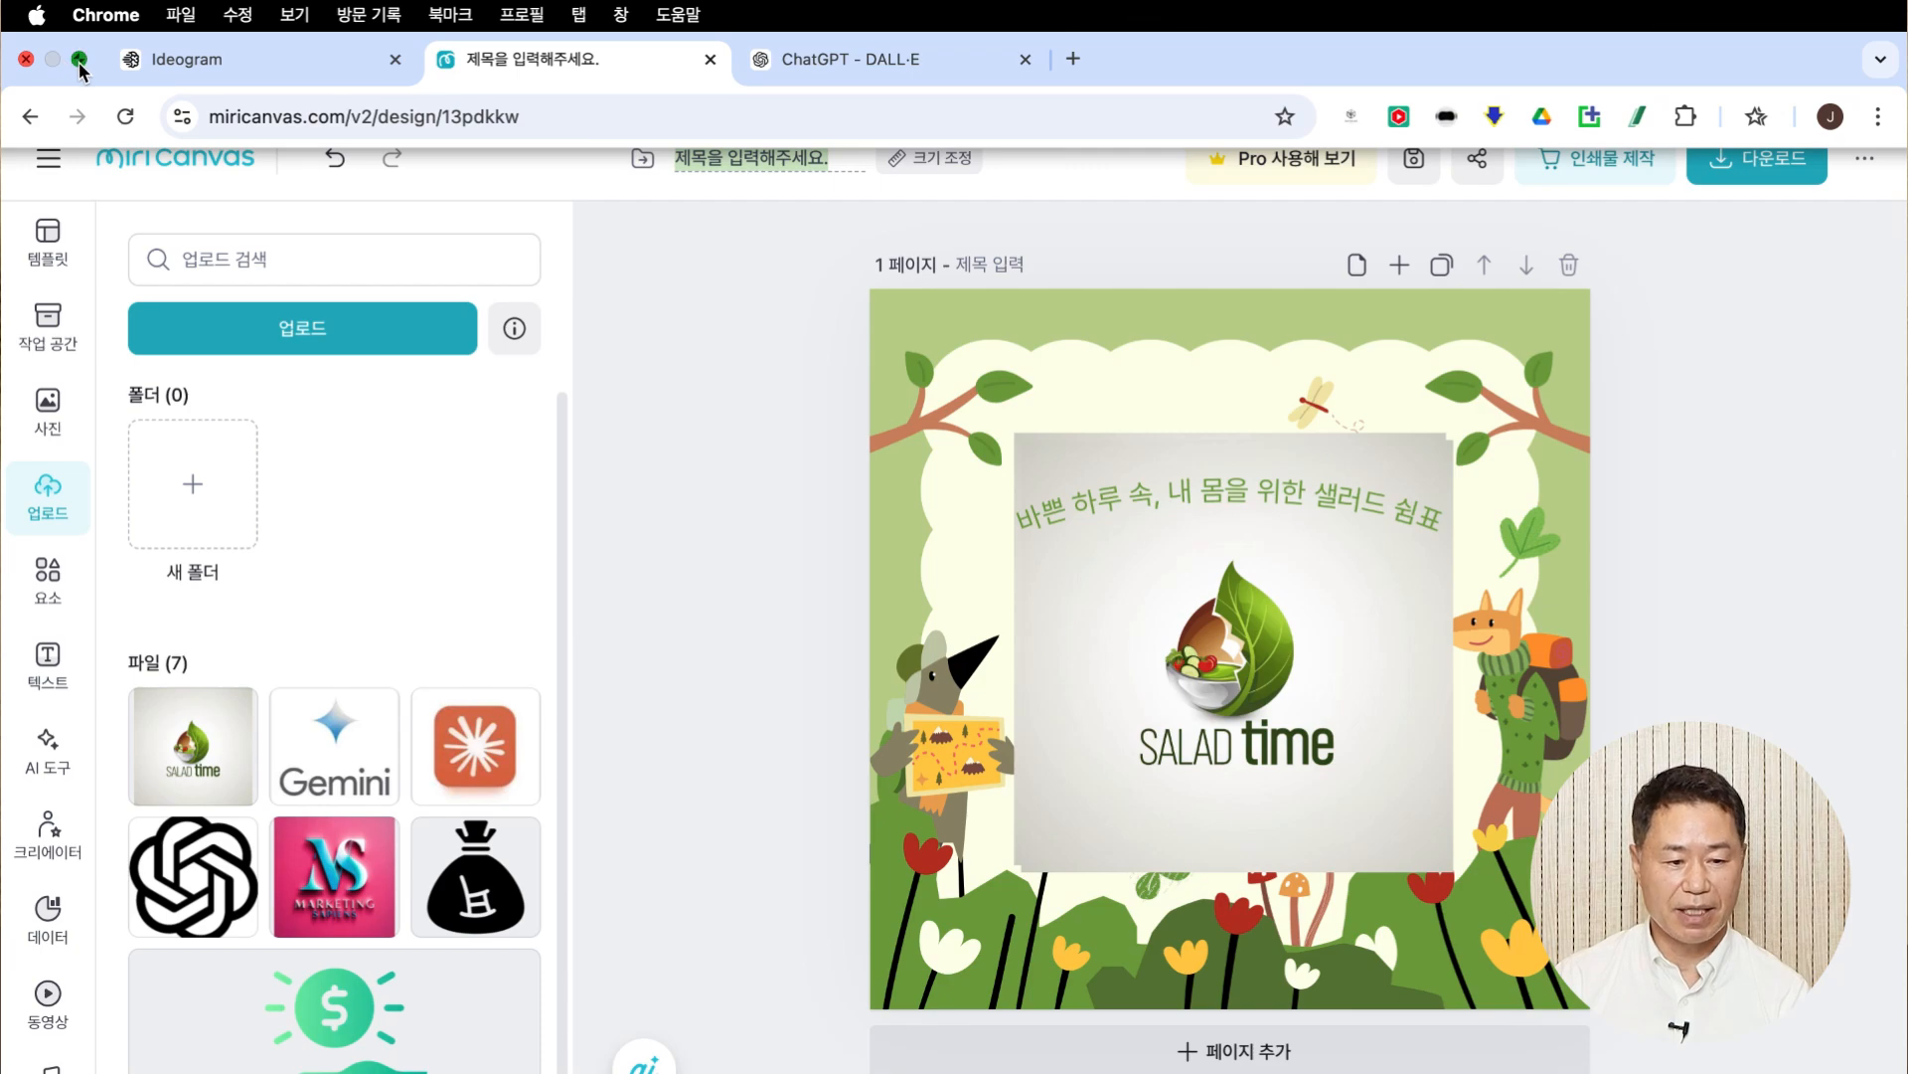
{"action": "left_click", "coordinate": [75, 58]}
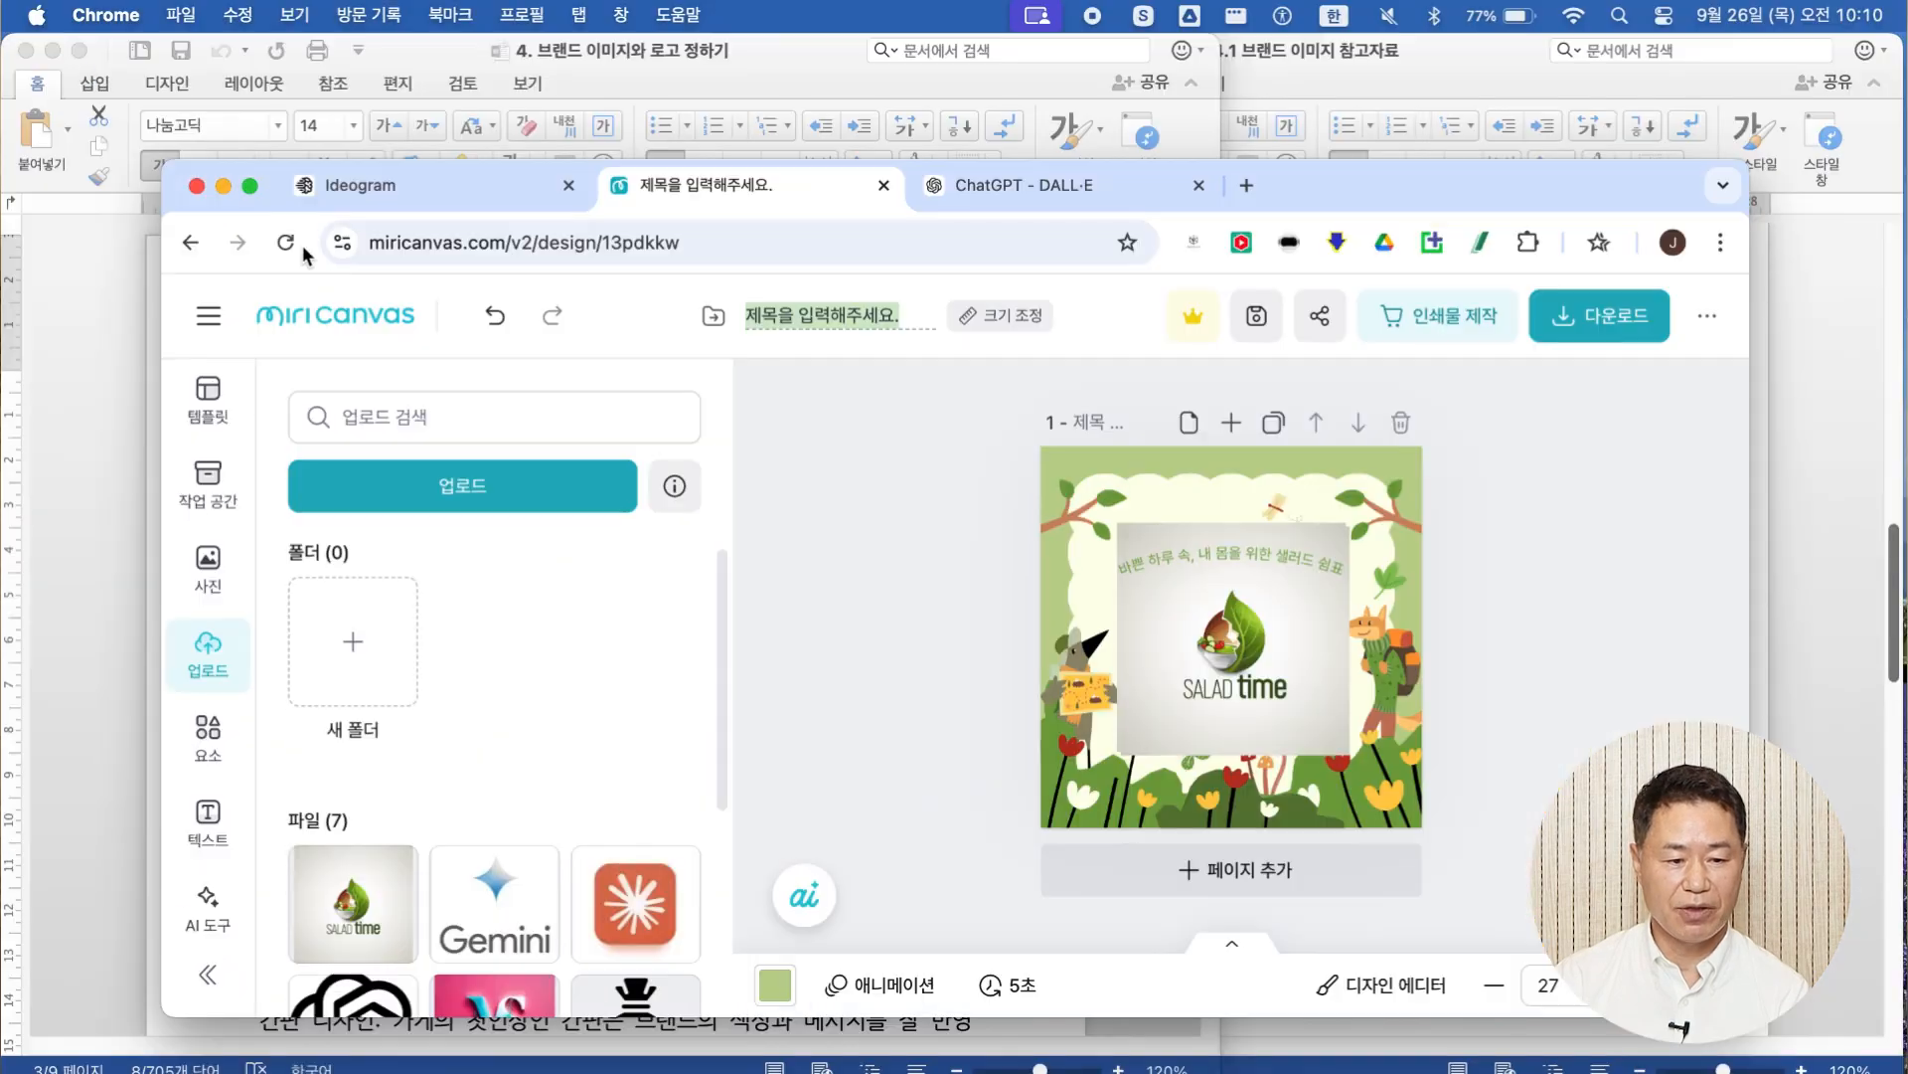
{"action": "left_click", "coordinate": [223, 186]}
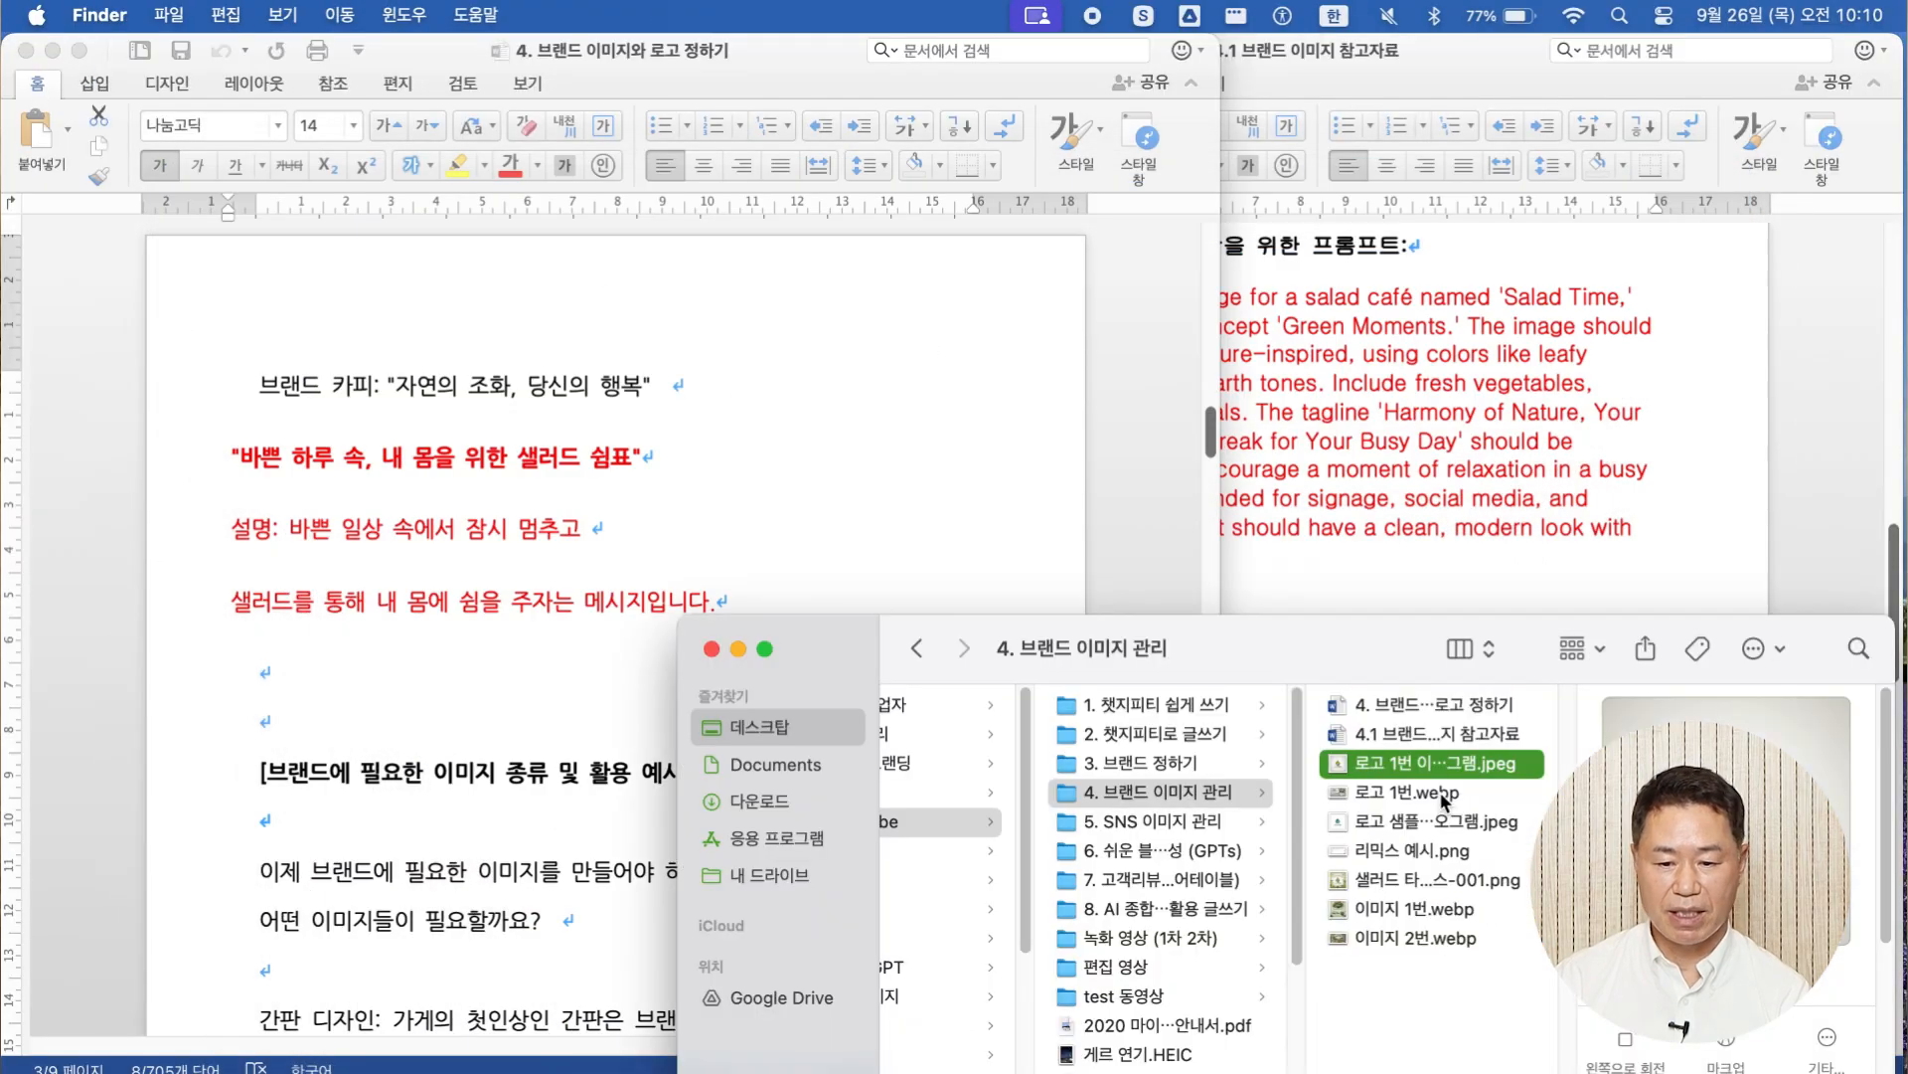
- Open the finished design 샐러드 타임 미리캔버스-001.png from the 4. 브랜드 이미지 관리 folder and view it full screen
{"action": "left_click", "coordinate": [1443, 796]}
{"action": "left_click", "coordinate": [1429, 825]}
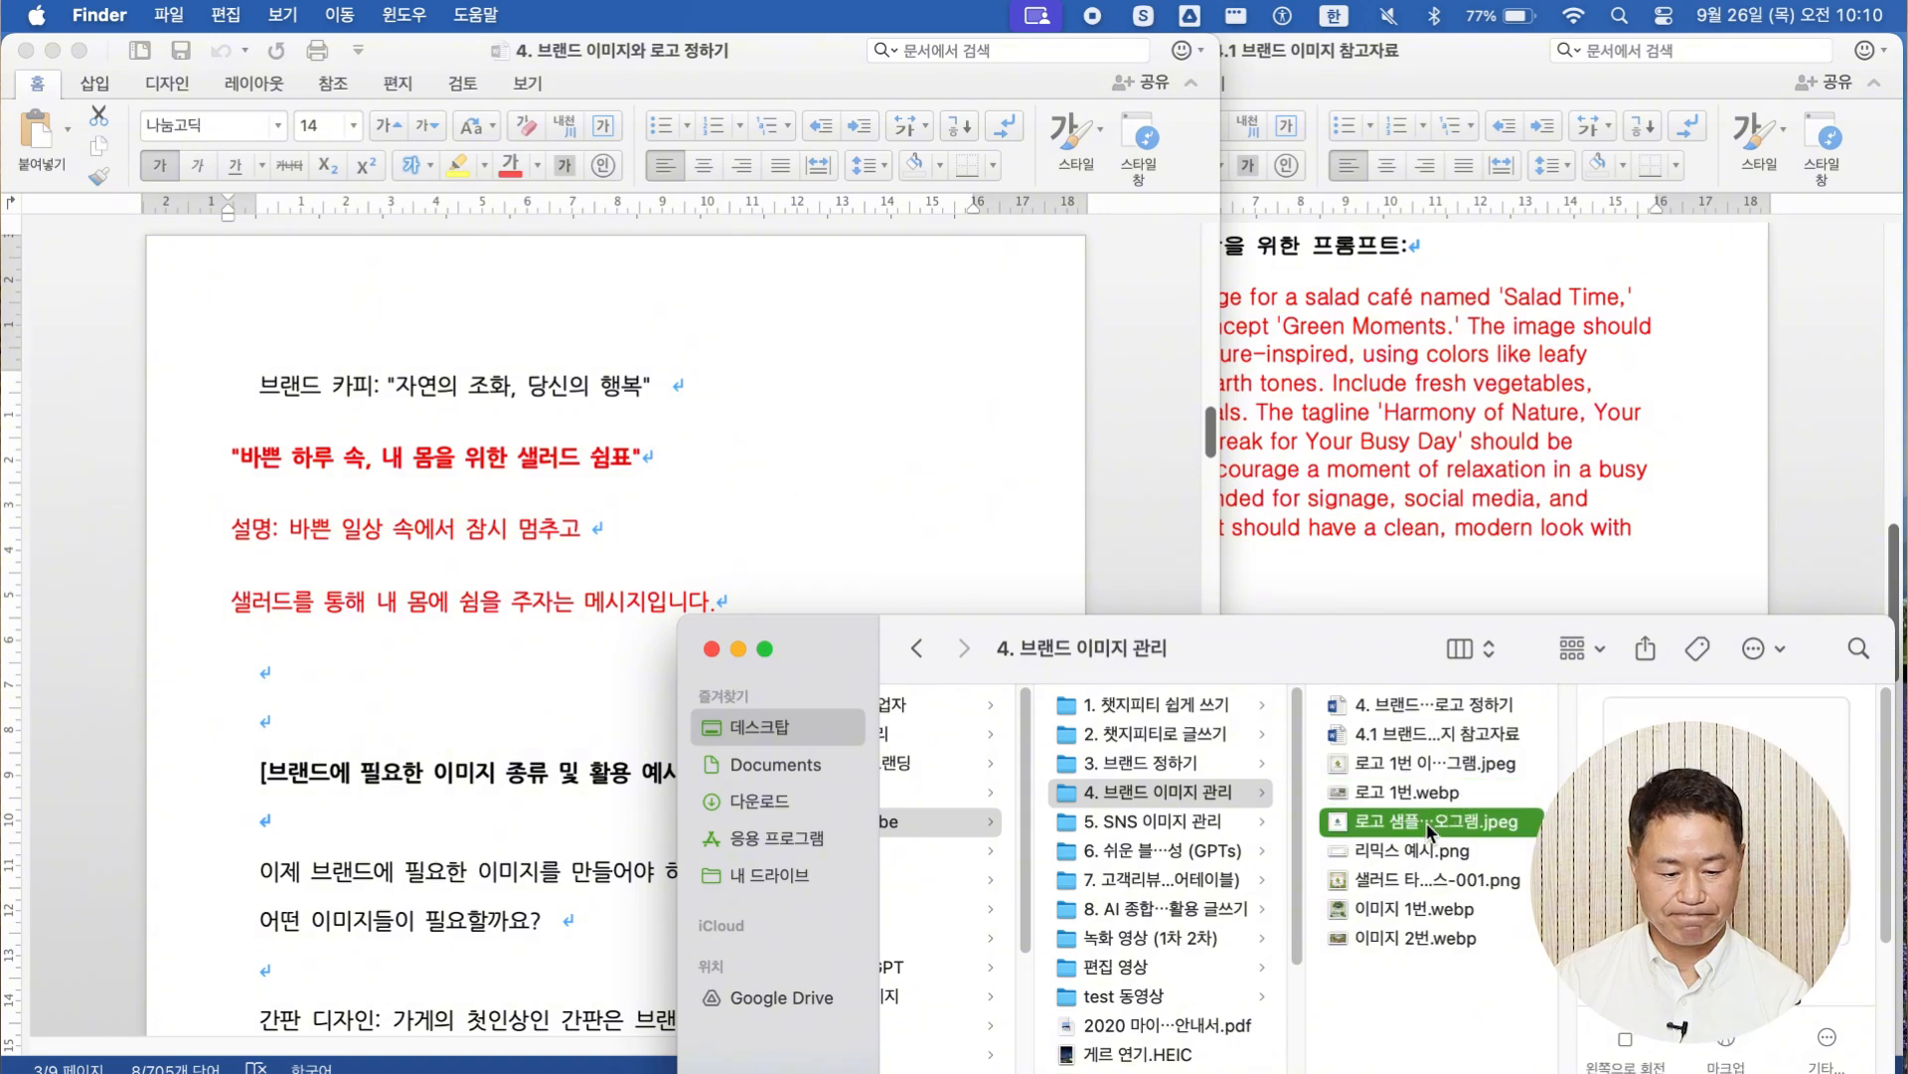
{"action": "double_click", "coordinate": [1432, 878]}
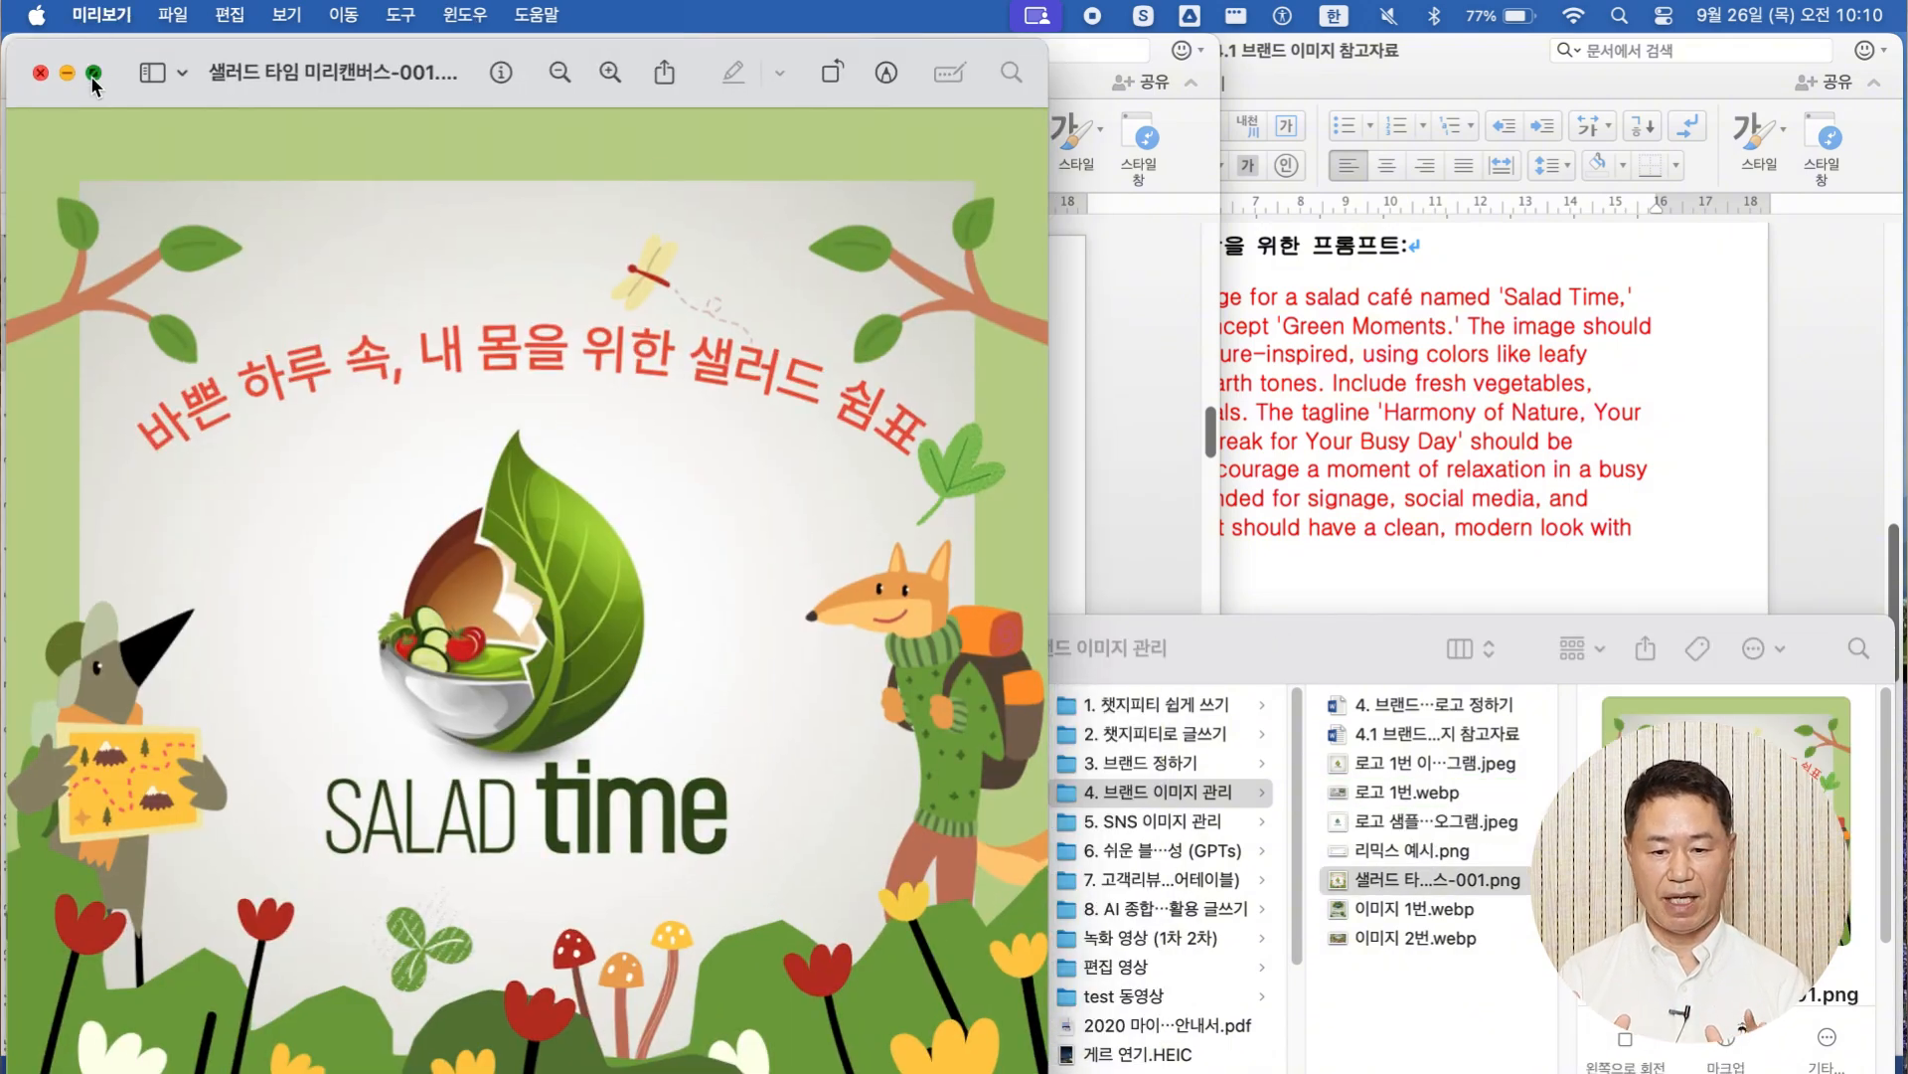
{"action": "left_click", "coordinate": [91, 76]}
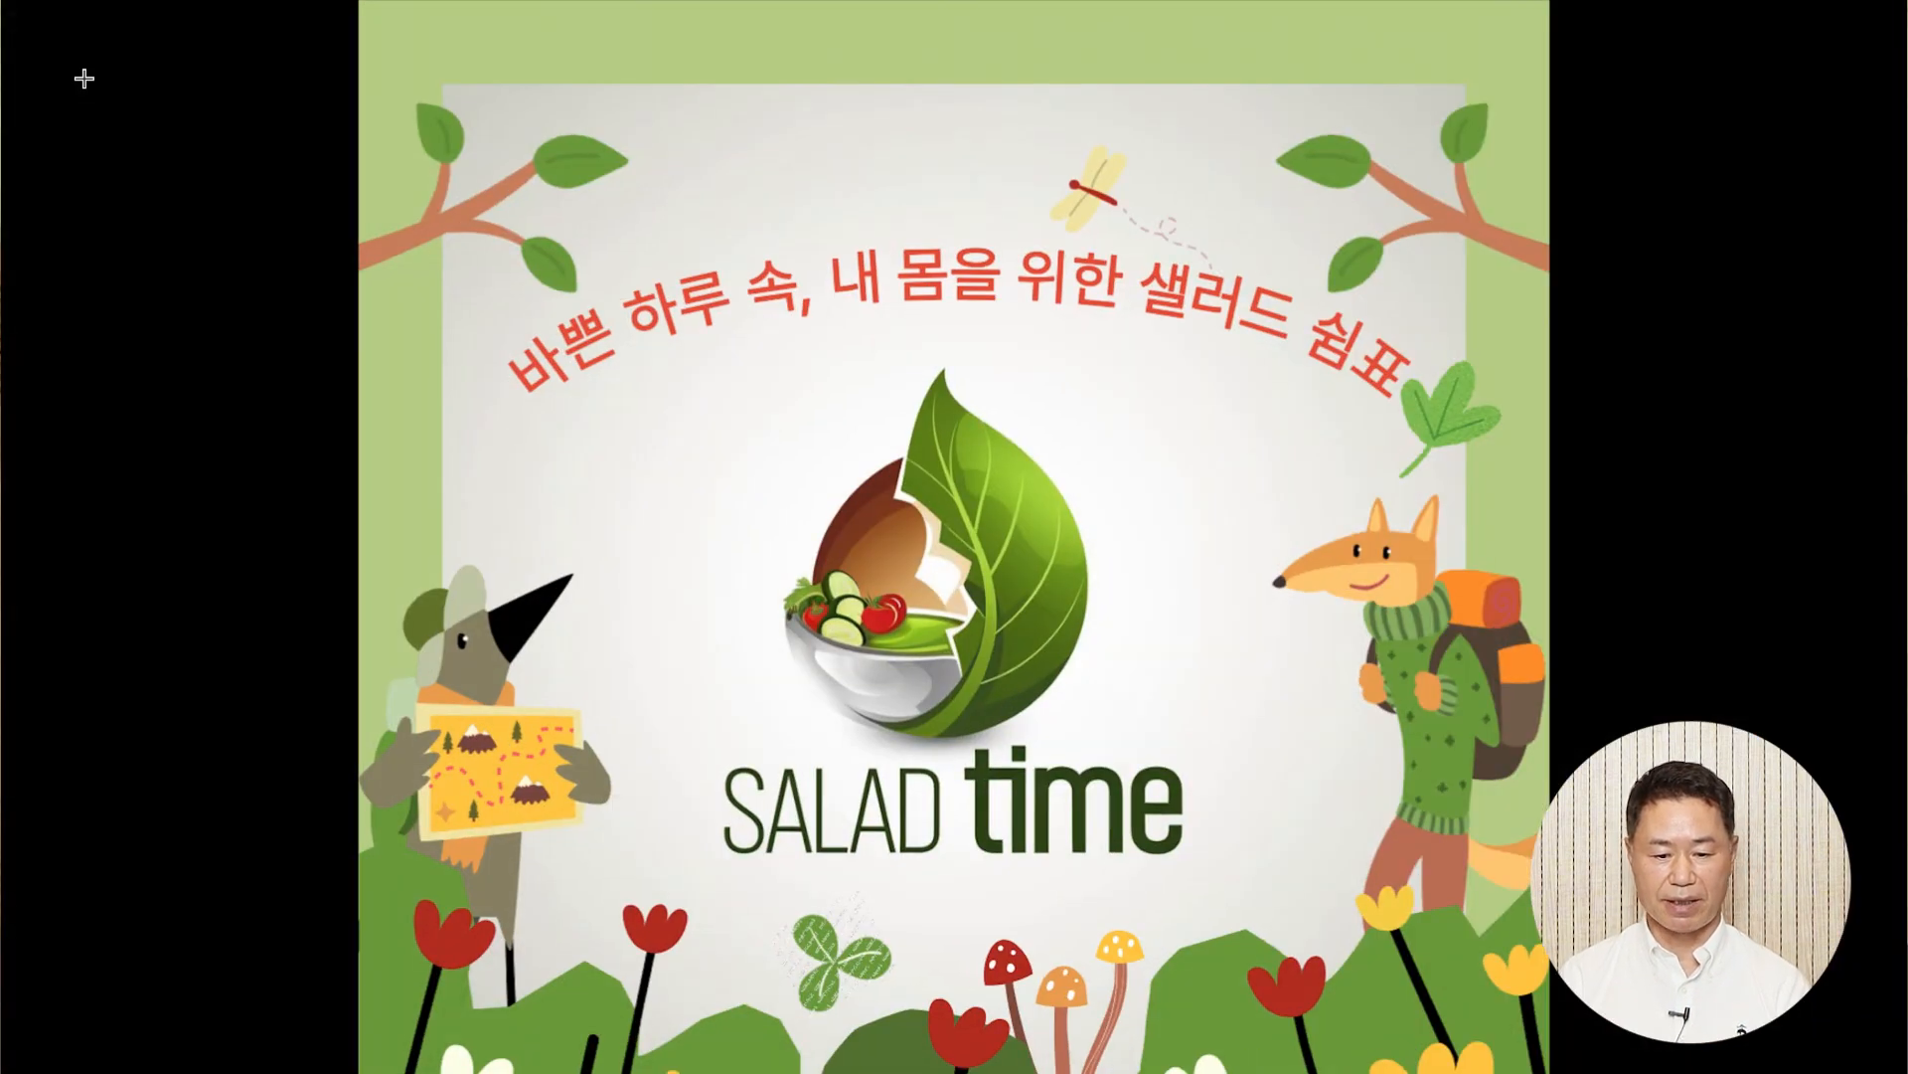